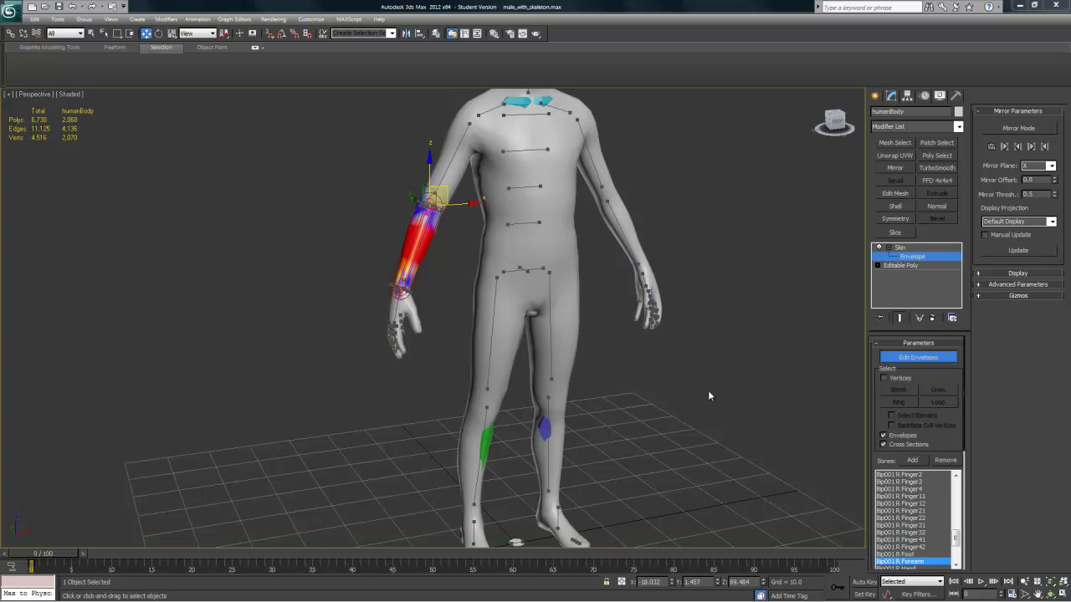
# Step: Enable vertex selection for the body's Skin envelopes while focusing on the right forearm
pyautogui.keyDown('alt'); pyautogui.moveTo(708, 397); pyautogui.dragTo(686, 386, button='middle'); pyautogui.keyUp('alt')
pyautogui.moveTo(608, 339); pyautogui.dragTo(640, 375, button='middle')
pyautogui.scroll(-2, 497, 374)
pyautogui.keyDown('alt'); pyautogui.moveTo(497, 375); pyautogui.dragTo(536, 409, button='middle'); pyautogui.keyUp('alt')
pyautogui.scroll(4, 507, 345)
pyautogui.scroll(2, 508, 370)
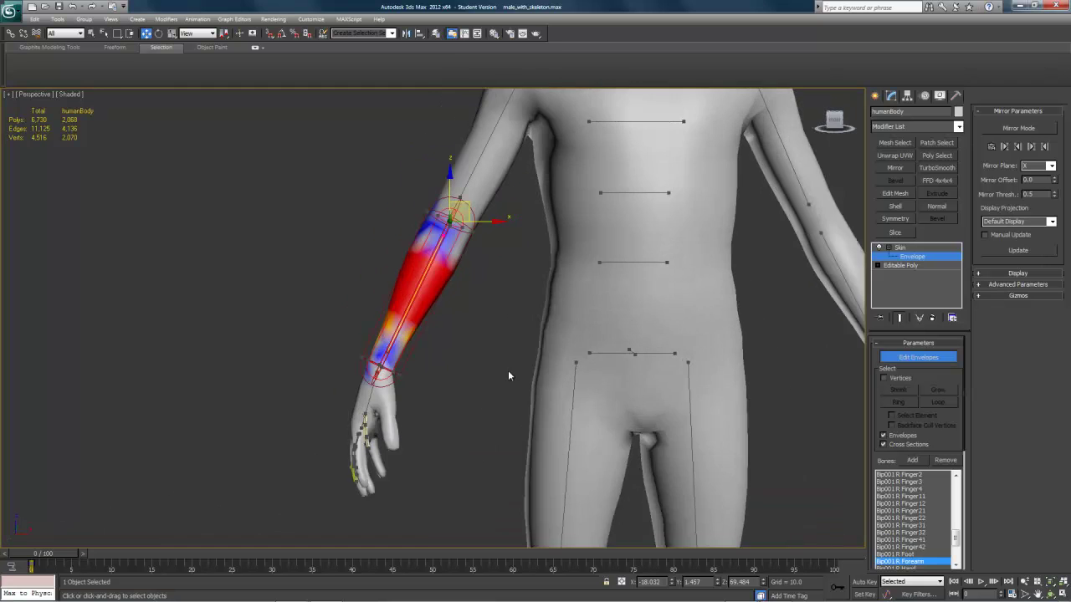
pyautogui.moveTo(430, 256); pyautogui.dragTo(502, 280, button='middle')
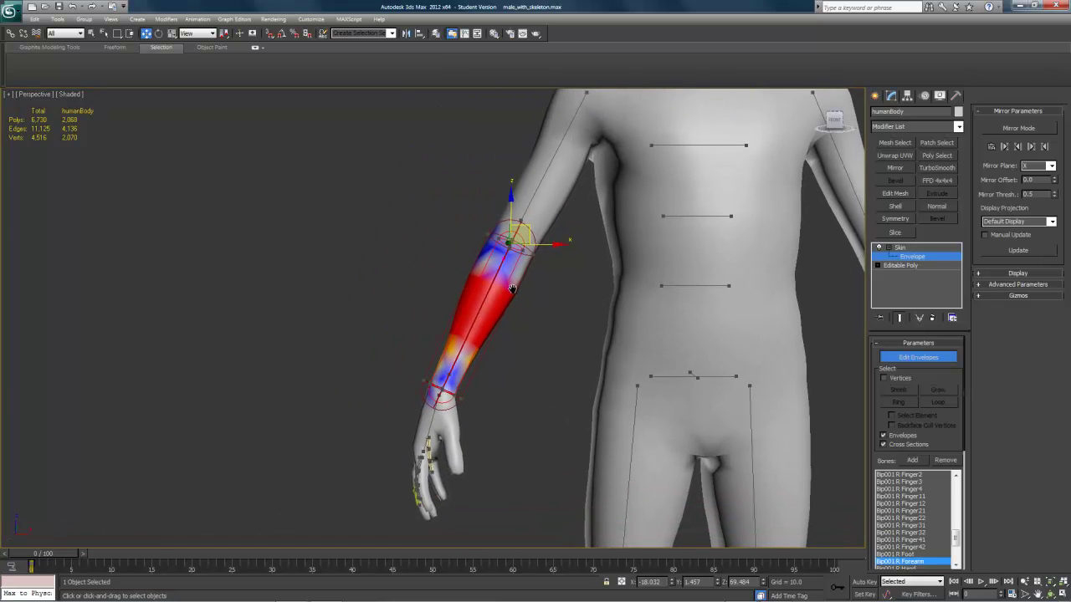
pyautogui.click(883, 379)
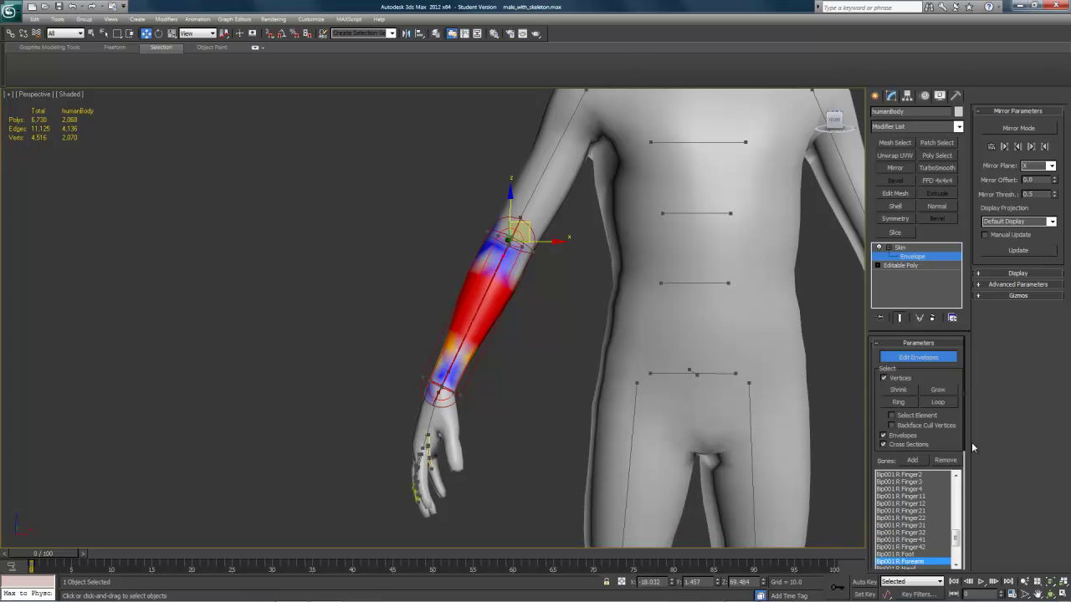
# Step: Make Bip001 R Forearm the active bone for envelope editing
pyautogui.moveTo(956, 539); pyautogui.dragTo(956, 554)
pyautogui.click(915, 509)
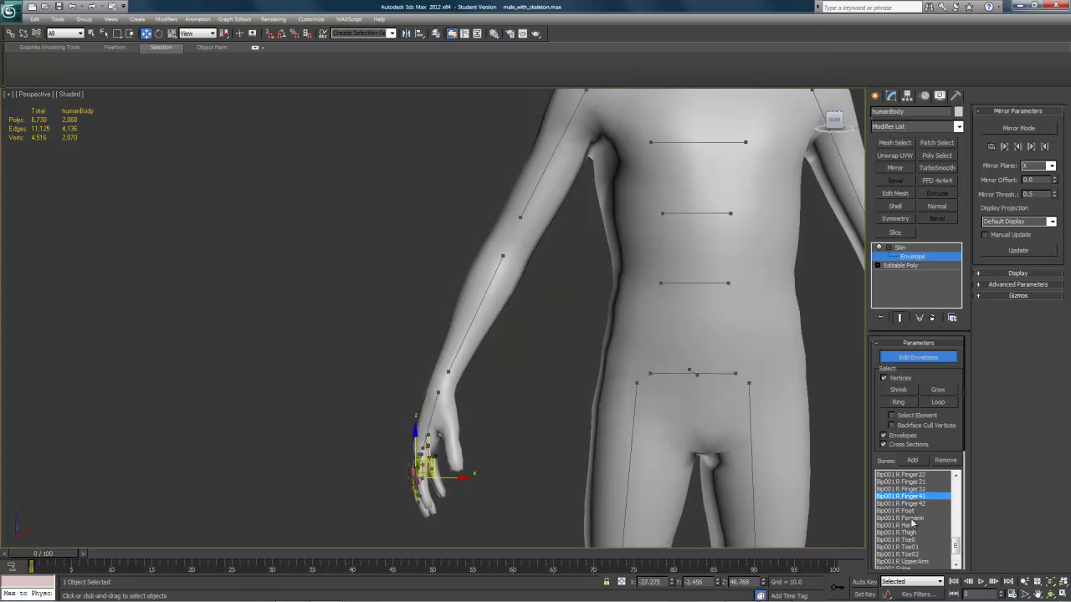
pyautogui.click(913, 524)
pyautogui.click(904, 518)
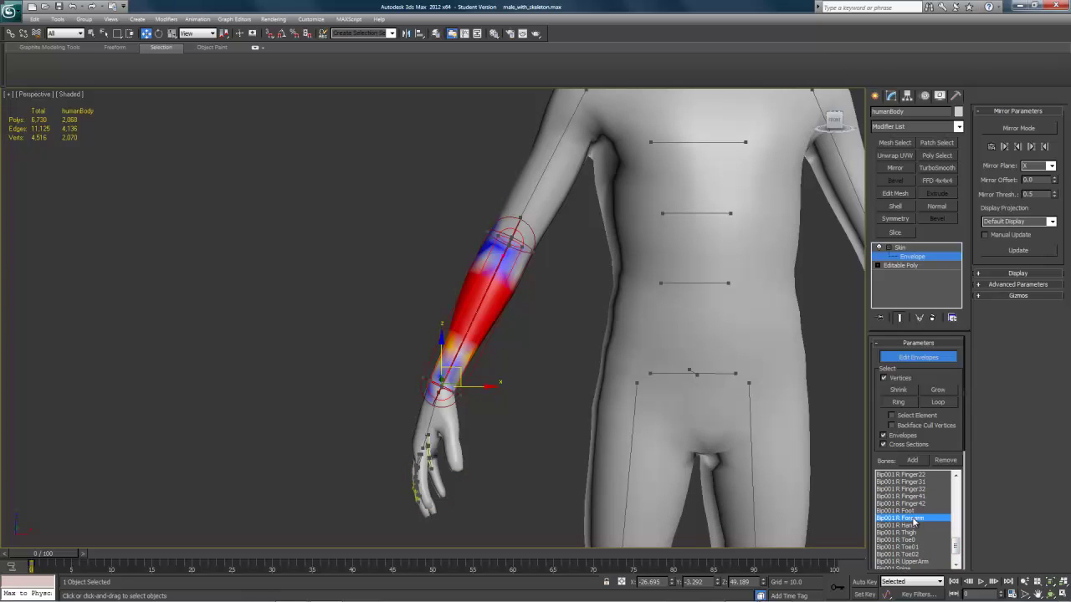
# Step: Select the vertices of the right forearm between elbow and wrist, and display the mesh with edged faces
pyautogui.moveTo(548, 379); pyautogui.dragTo(578, 389, button='middle')
pyautogui.scroll(3, 610, 379)
pyautogui.moveTo(609, 327); pyautogui.dragTo(569, 315, button='middle')
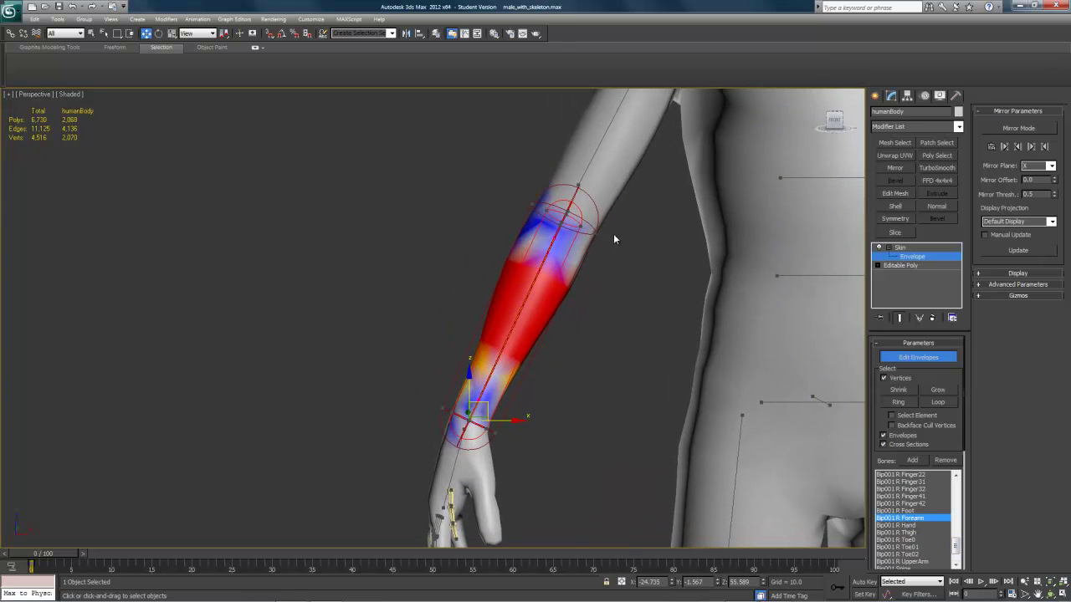
pyautogui.moveTo(613, 234); pyautogui.dragTo(441, 389)
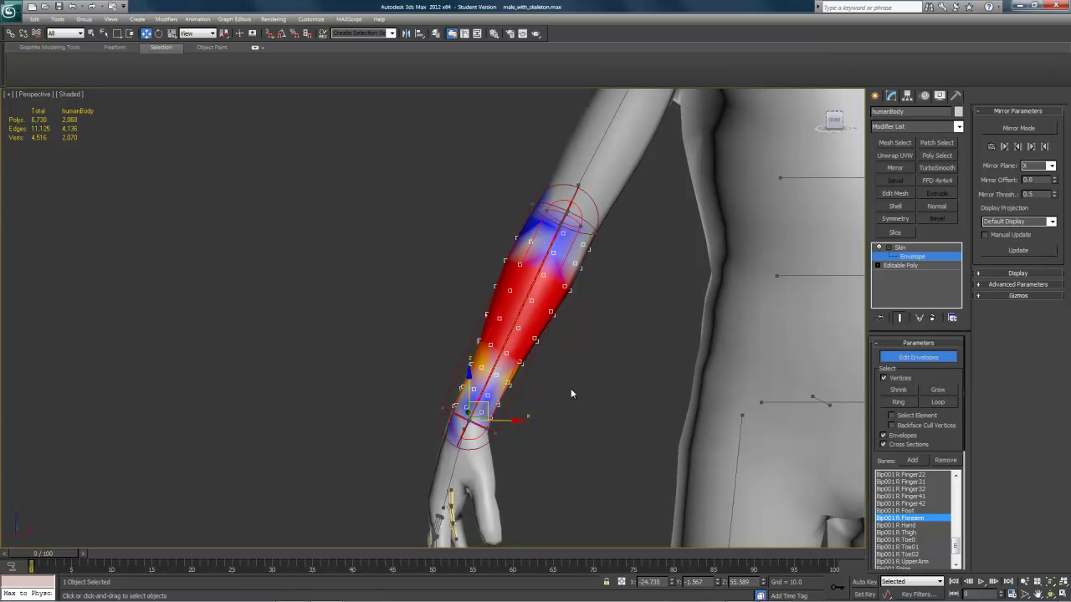
pyautogui.press('F4')
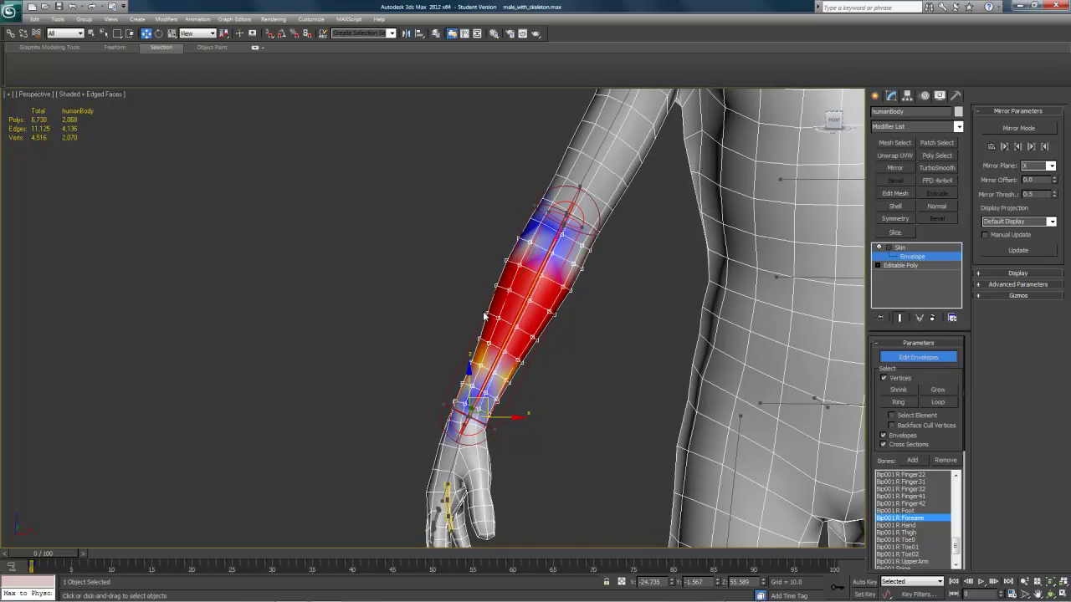
# Step: Make the body mesh see-through so the bones inside the right elbow and forearm can be inspected
pyautogui.keyDown('alt'); pyautogui.moveTo(502, 359); pyautogui.dragTo(542, 343, button='middle'); pyautogui.keyUp('alt')
pyautogui.scroll(-2, 542, 356)
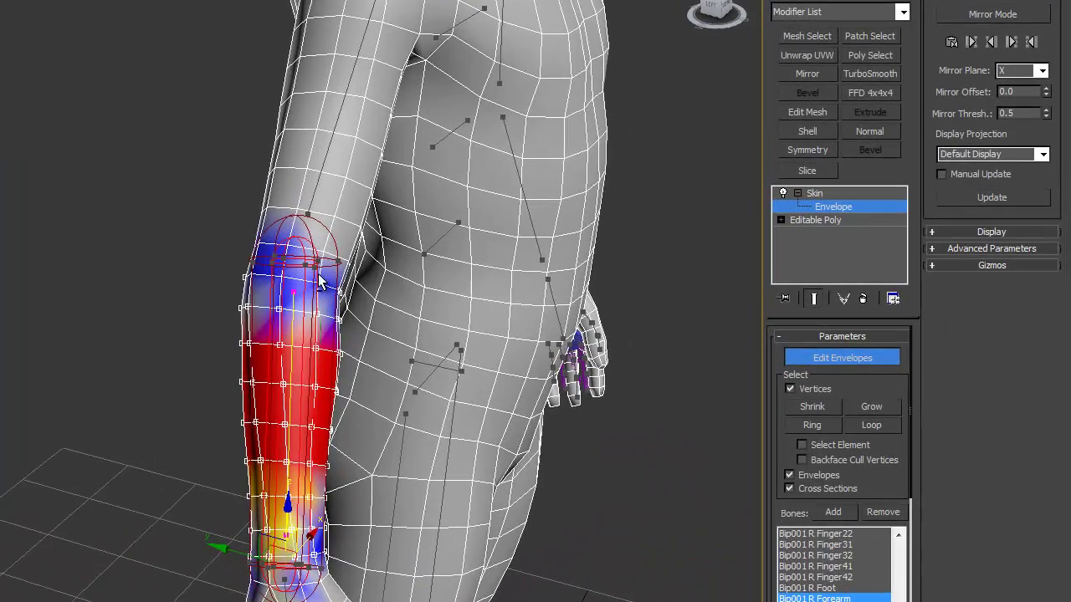
pyautogui.hotkey('alt', 'x')
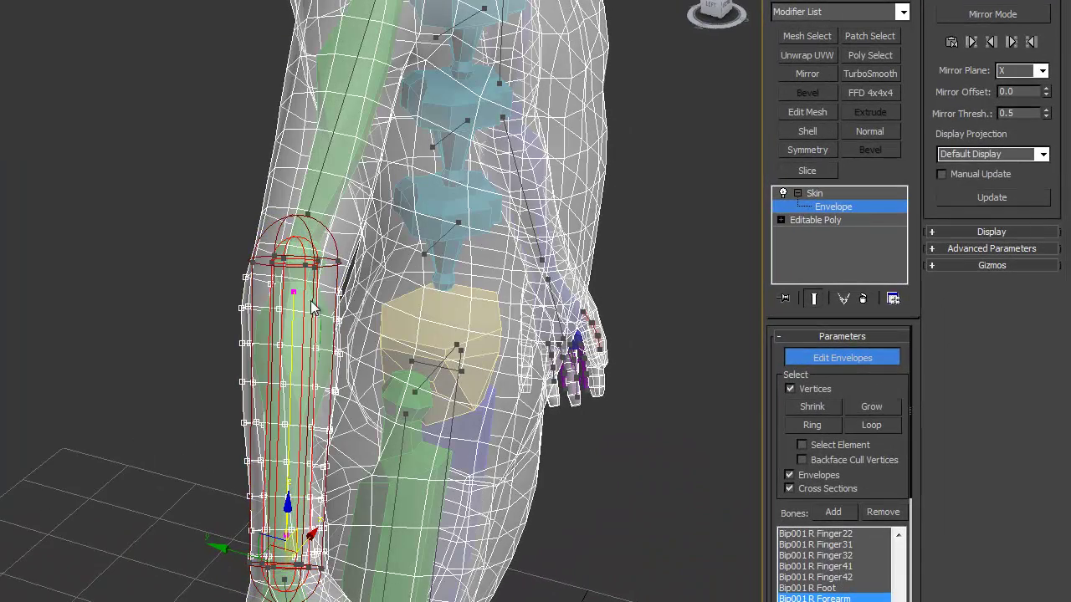
pyautogui.scroll(4, 311, 300)
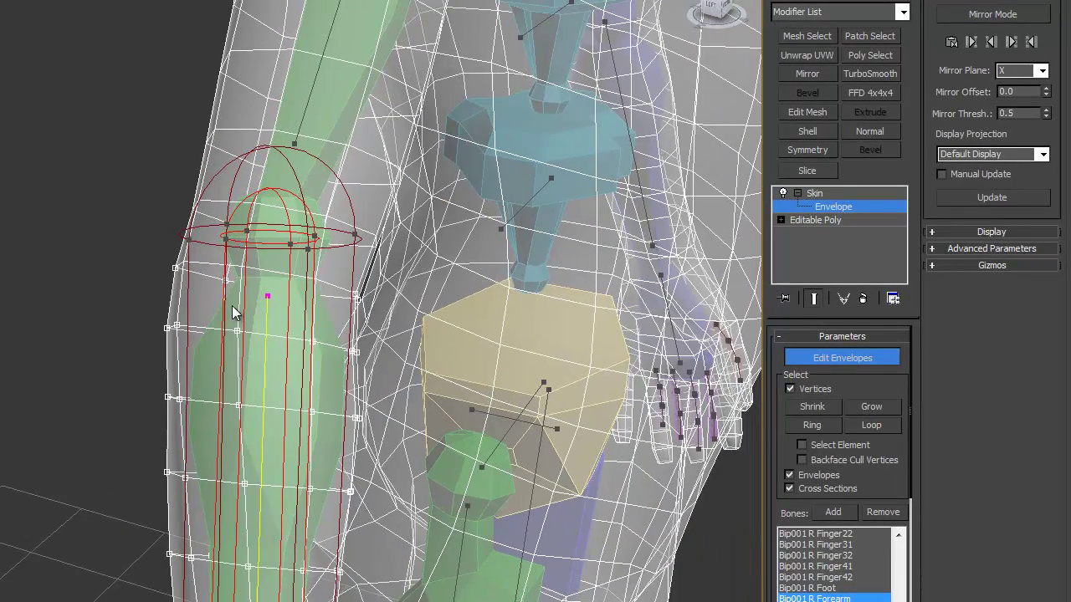
pyautogui.keyDown('alt'); pyautogui.moveTo(221, 300); pyautogui.dragTo(232, 312, button='middle'); pyautogui.keyUp('alt')
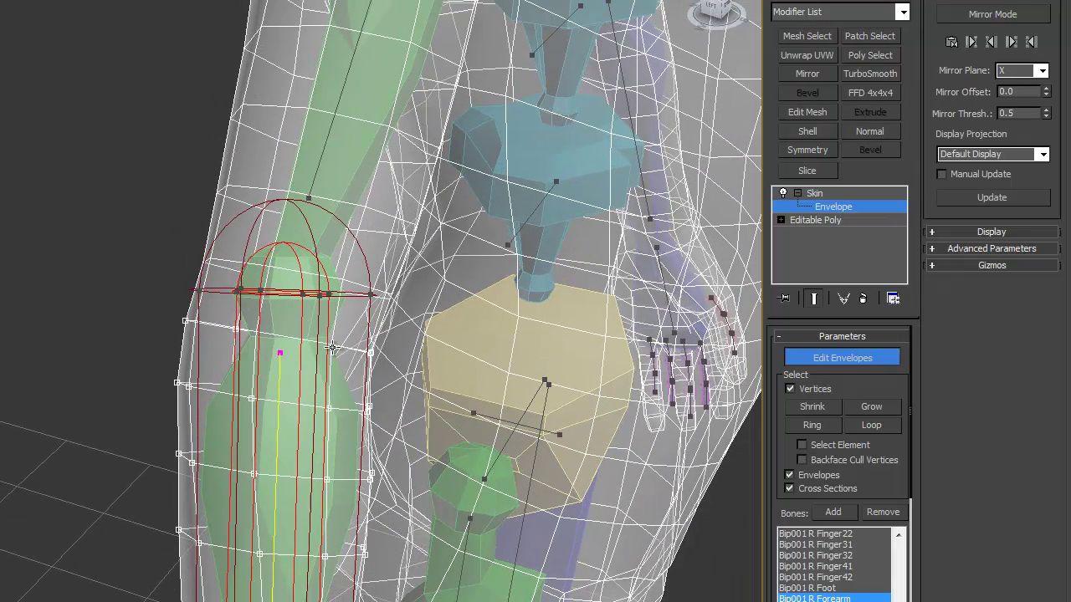
# Step: Refine the forearm selection around the elbow, including the missed vertices and excluding the stray ones on the torso
pyautogui.moveTo(162, 272); pyautogui.dragTo(428, 378)
pyautogui.keyDown('alt'); pyautogui.moveTo(452, 397); pyautogui.dragTo(512, 205, button='middle'); pyautogui.keyUp('alt')
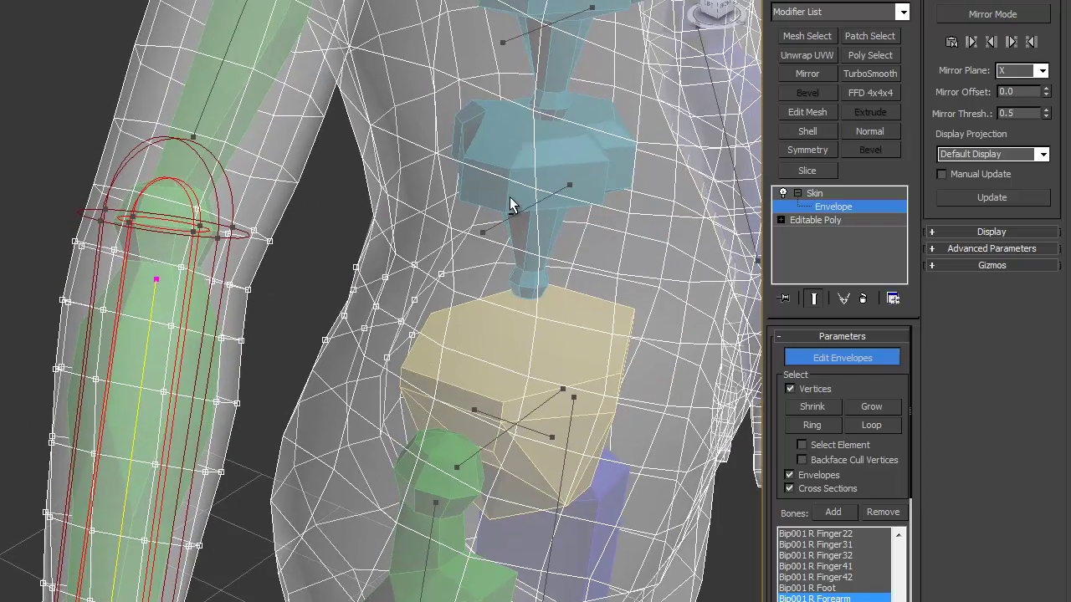
pyautogui.keyDown('alt'); pyautogui.moveTo(322, 379); pyautogui.dragTo(311, 385); pyautogui.keyUp('alt')
pyautogui.keyDown('alt'); pyautogui.moveTo(311, 386); pyautogui.dragTo(307, 267, button='middle'); pyautogui.keyUp('alt')
pyautogui.moveTo(336, 241); pyautogui.dragTo(209, 333)
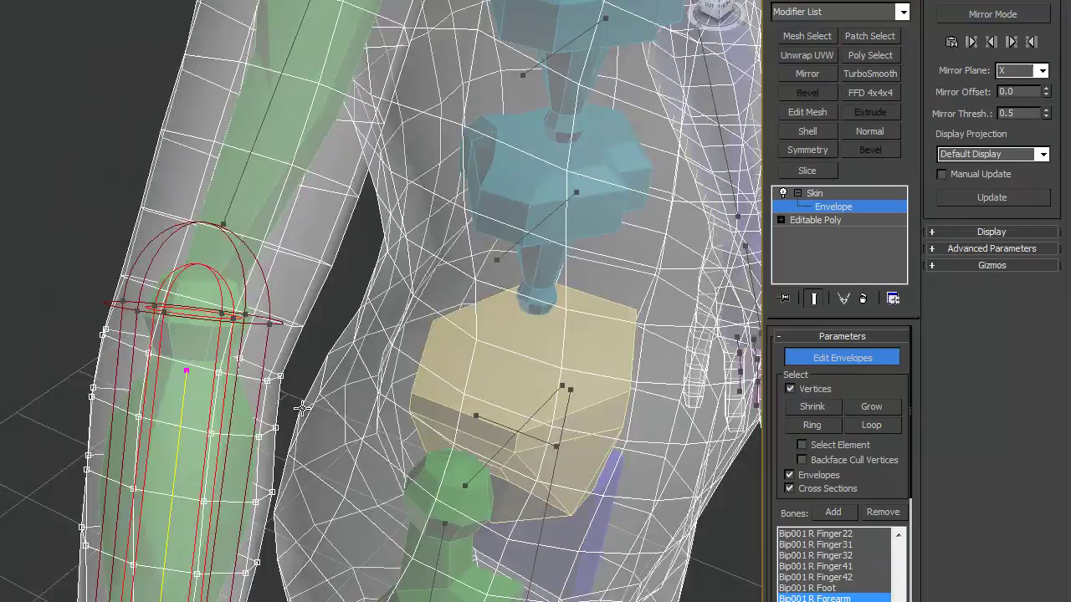
pyautogui.keyDown('alt'); pyautogui.moveTo(209, 332); pyautogui.dragTo(259, 373, button='middle'); pyautogui.keyUp('alt')
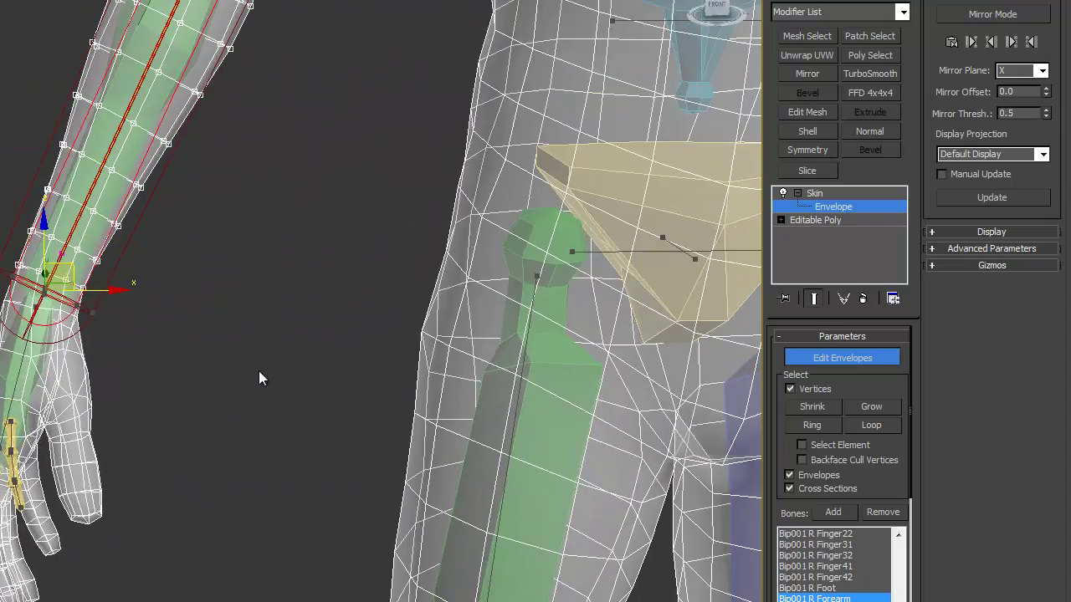
# Step: Open the Weight Tool for the selected forearm vertices and place its window in the empty area beside the body
pyautogui.scroll(-5, 246, 304)
pyautogui.keyDown('alt'); pyautogui.moveTo(246, 305); pyautogui.dragTo(437, 338, button='middle'); pyautogui.keyUp('alt')
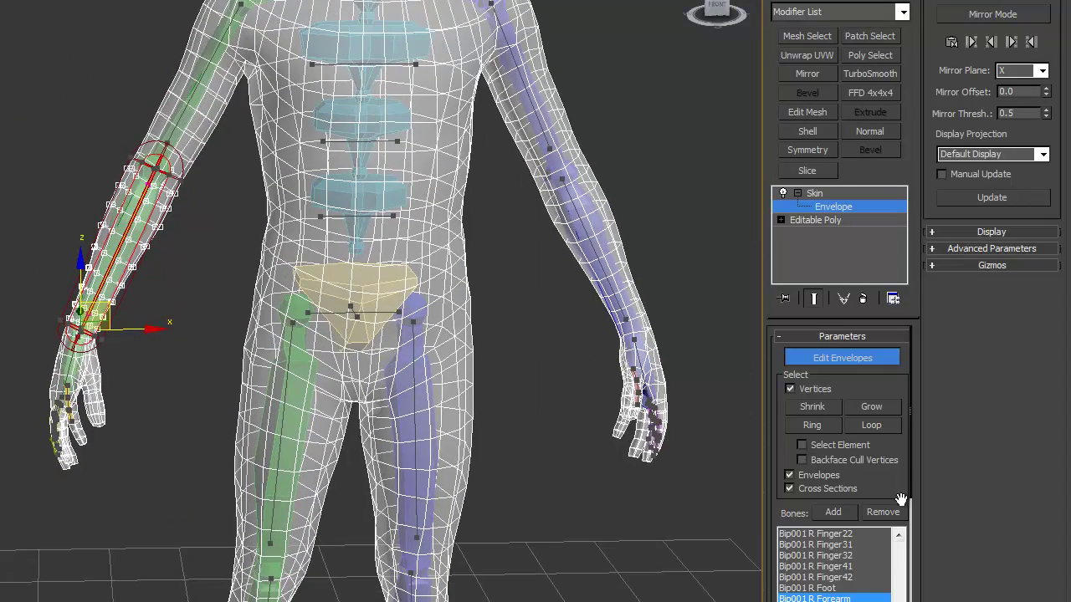
pyautogui.scroll(-5, 893, 473)
pyautogui.moveTo(913, 138); pyautogui.dragTo(913, 117)
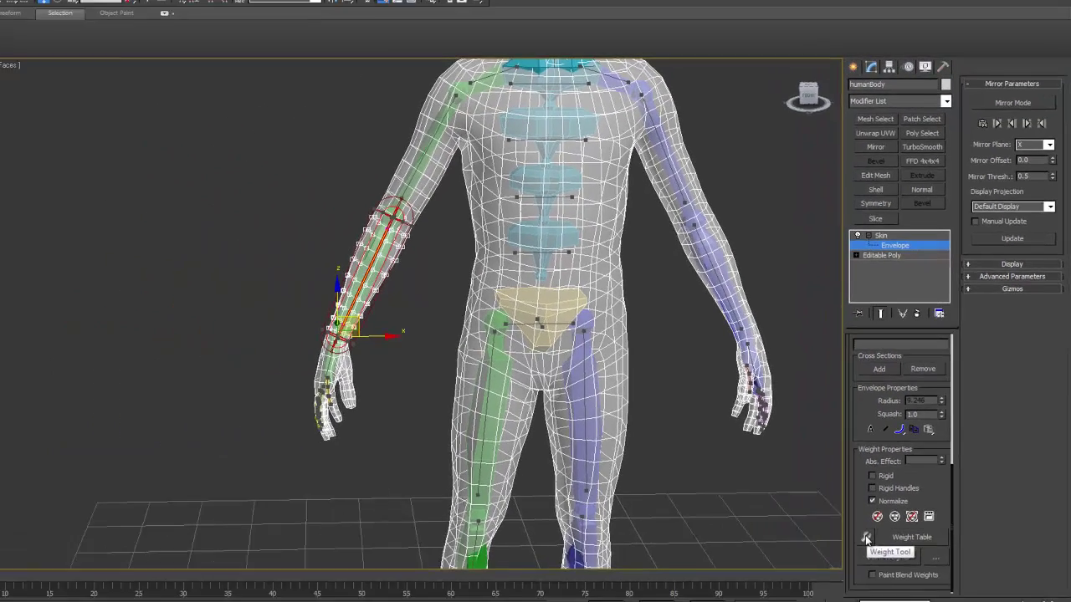
pyautogui.click(795, 598)
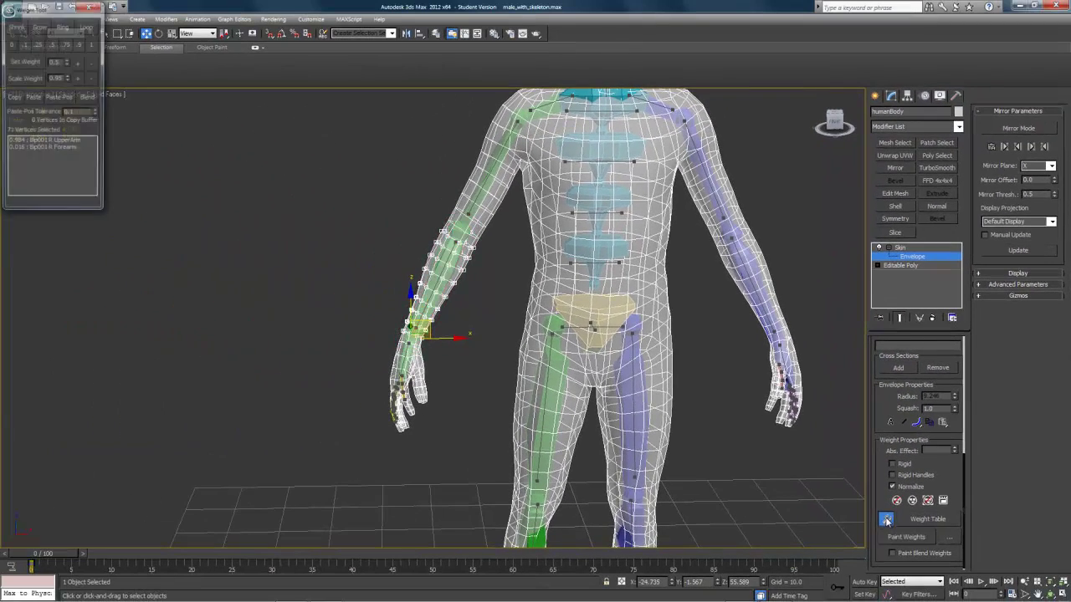
pyautogui.moveTo(58, 17); pyautogui.dragTo(812, 168)
pyautogui.moveTo(583, 366); pyautogui.dragTo(310, 304, button='middle')
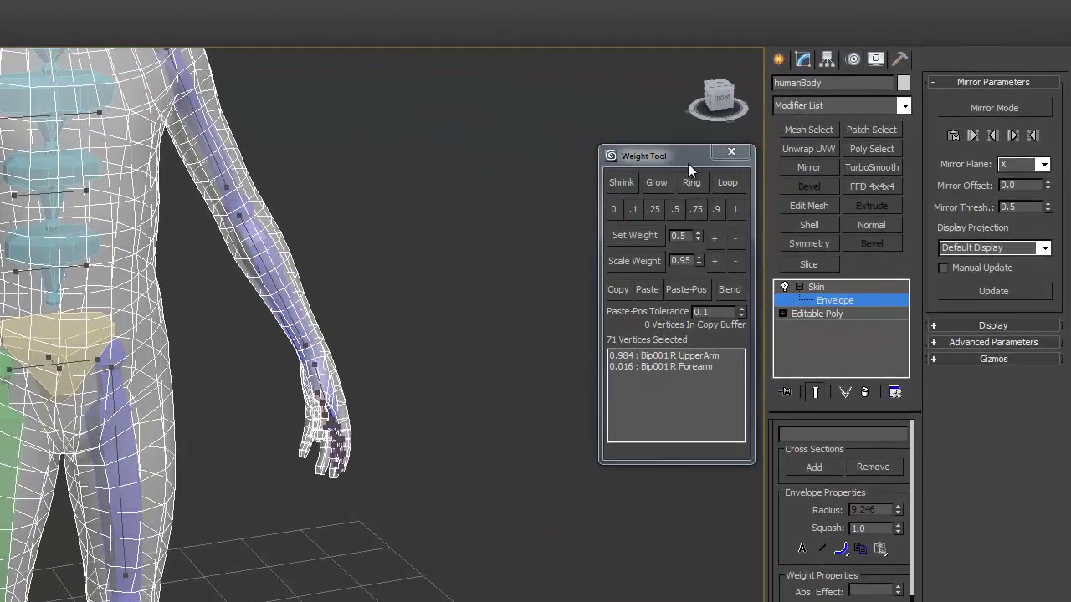
pyautogui.moveTo(718, 159); pyautogui.dragTo(588, 158)
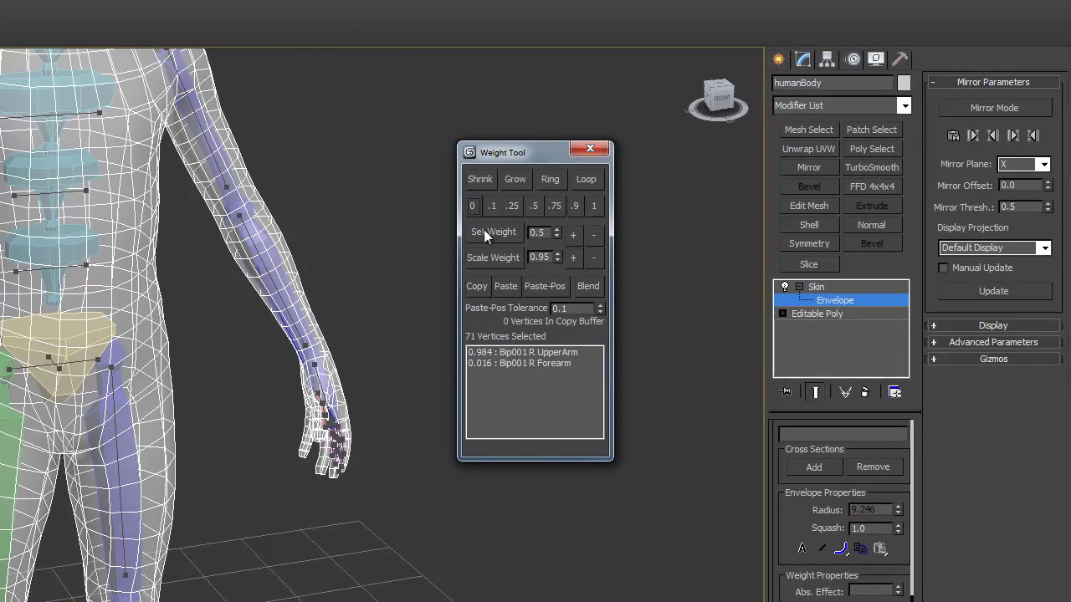
# Step: Set the selected forearm vertices to a weight of 1 for the Bip001 R Forearm bone
pyautogui.click(472, 206)
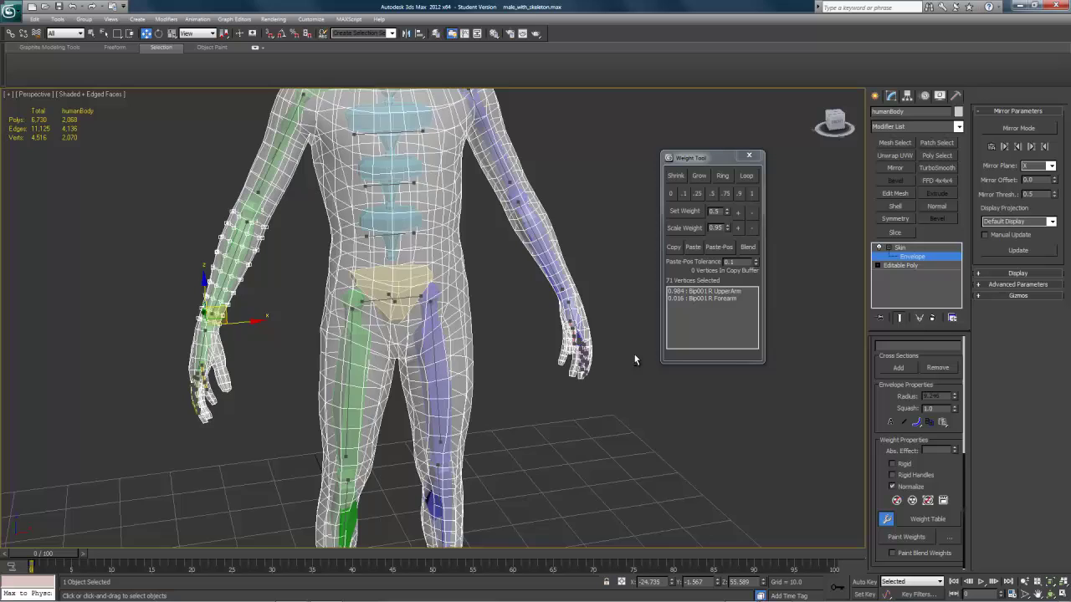
pyautogui.moveTo(555, 339); pyautogui.dragTo(615, 382, button='middle')
pyautogui.scroll(3, 589, 346)
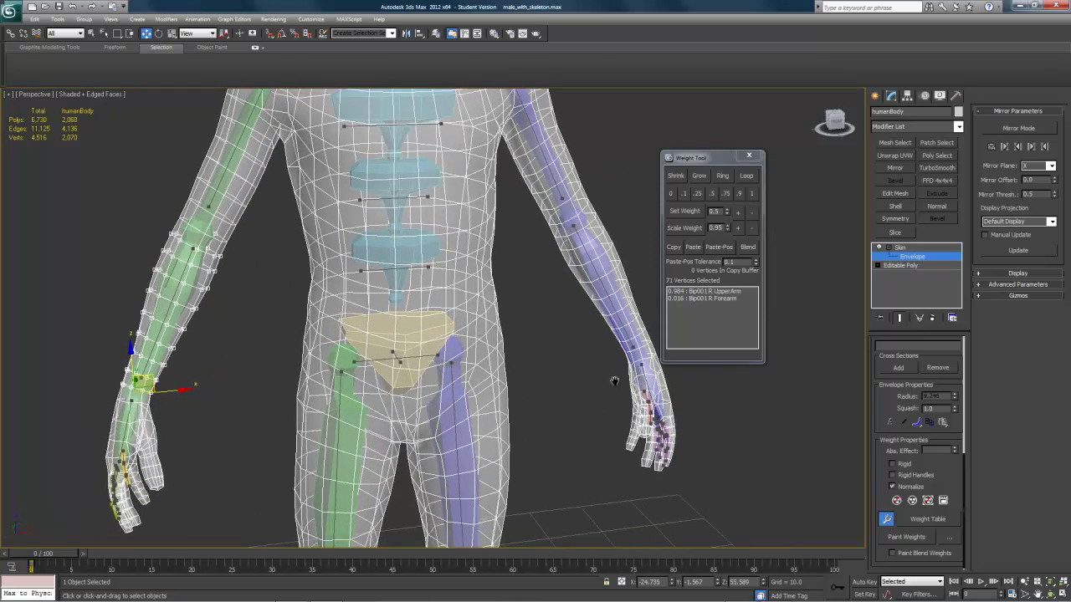
pyautogui.click(727, 299)
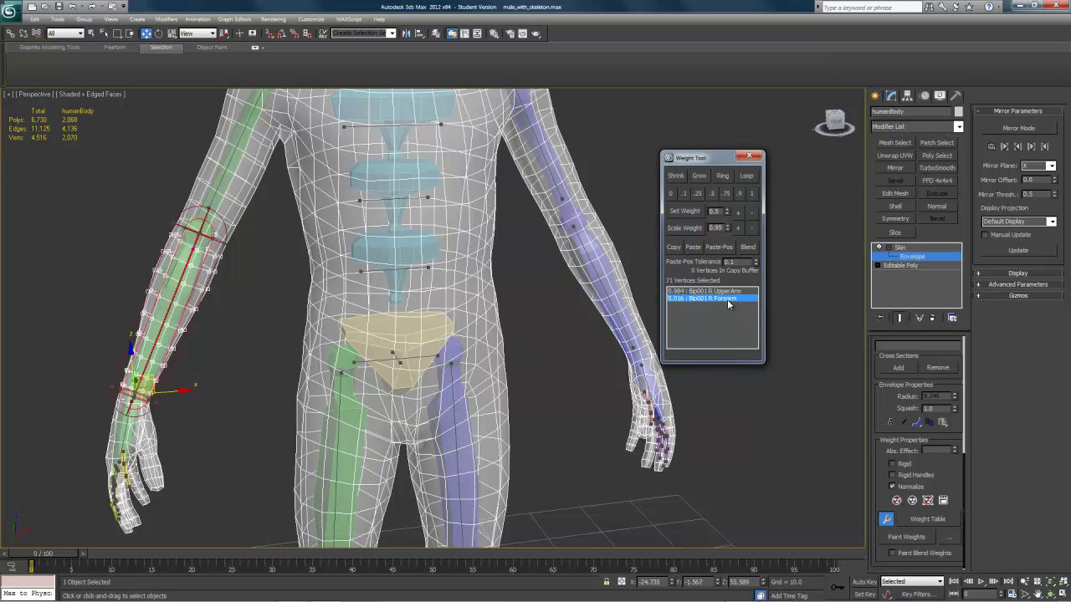
pyautogui.click(751, 194)
pyautogui.scroll(3, 390, 385)
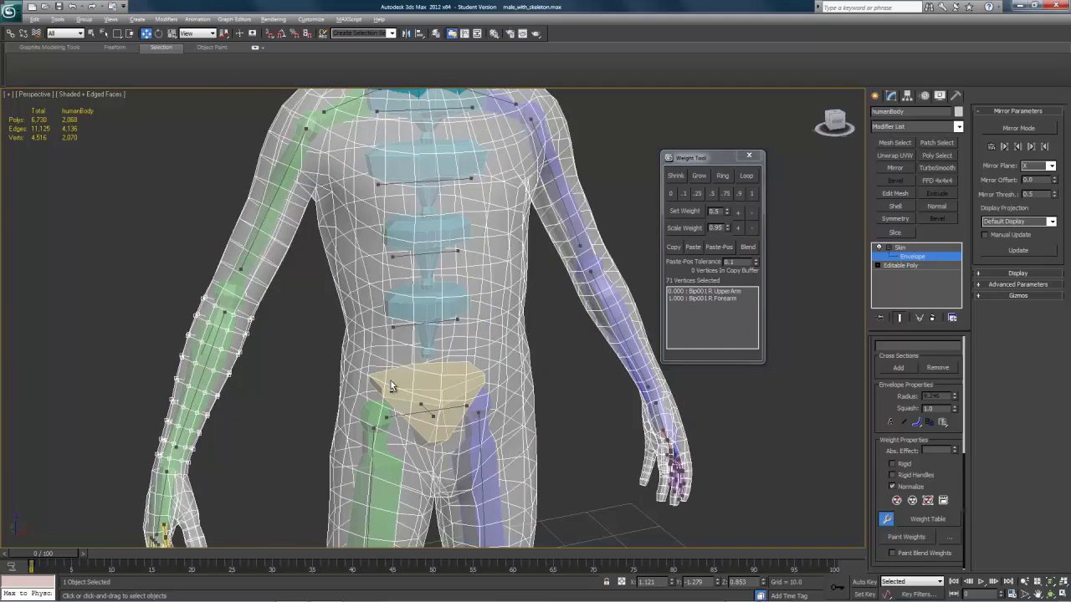
pyautogui.scroll(-4, 390, 385)
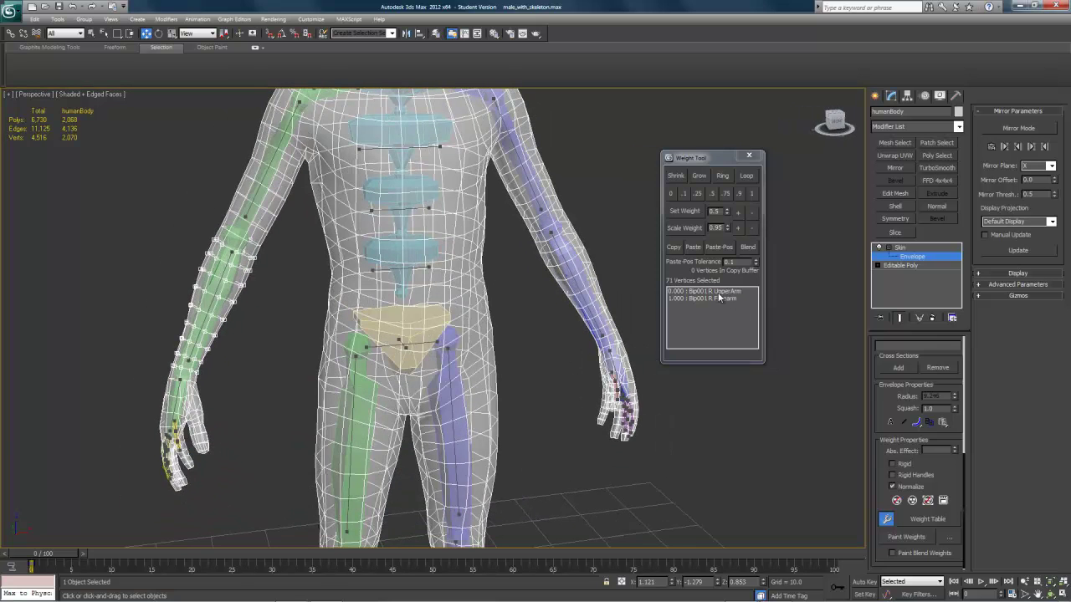
# Step: Assign the selected vertices a weight of 0 for Bip001 R UpperArm and close the Weight Tool
pyautogui.click(720, 291)
pyautogui.keyDown('alt'); pyautogui.moveTo(280, 200); pyautogui.dragTo(282, 284, button='middle'); pyautogui.keyUp('alt')
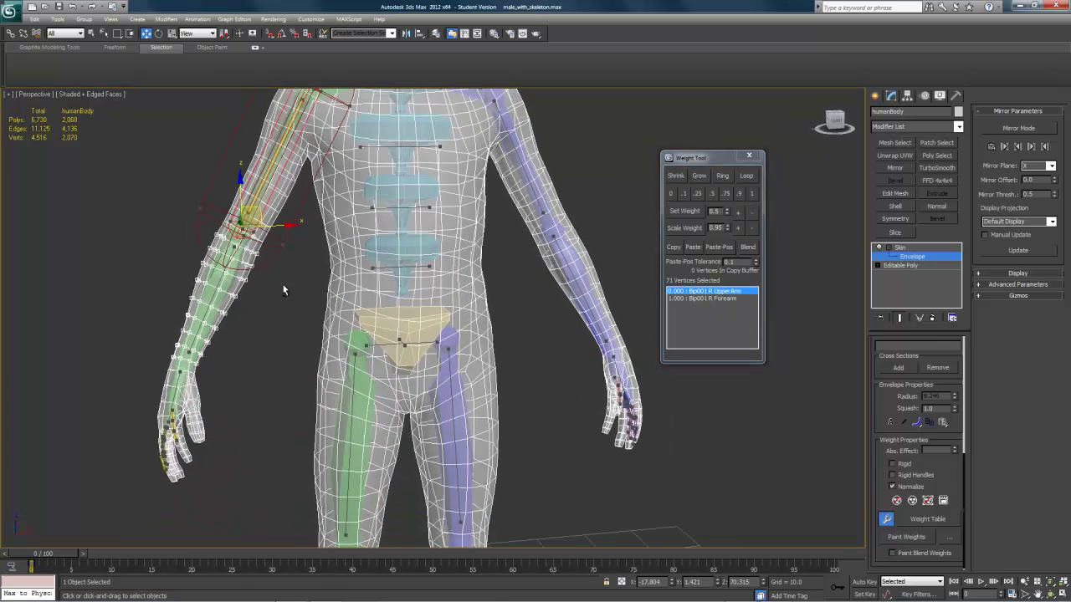
pyautogui.click(671, 195)
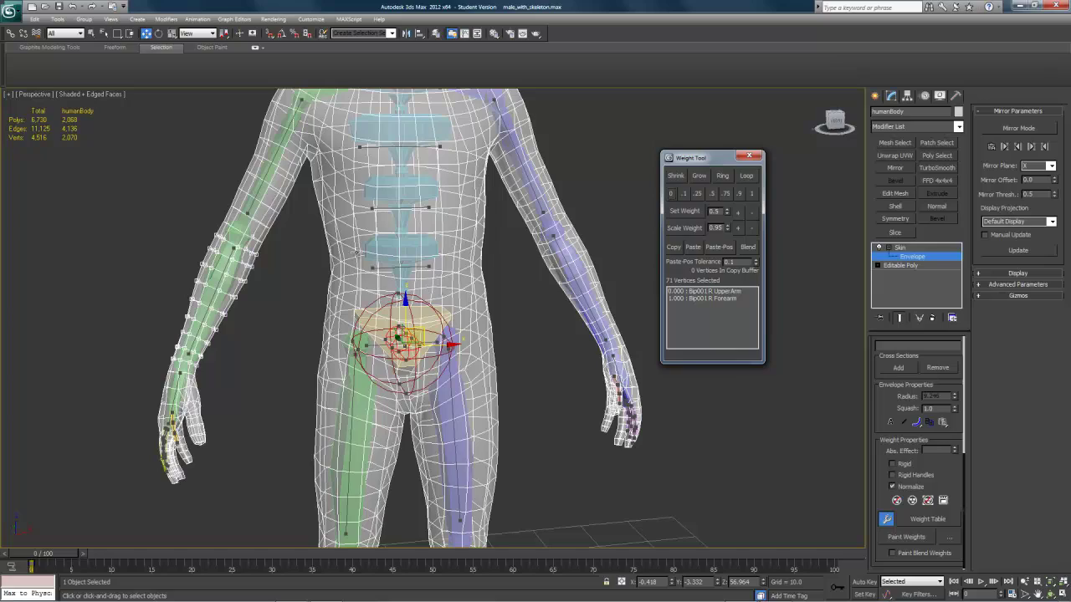
pyautogui.click(750, 156)
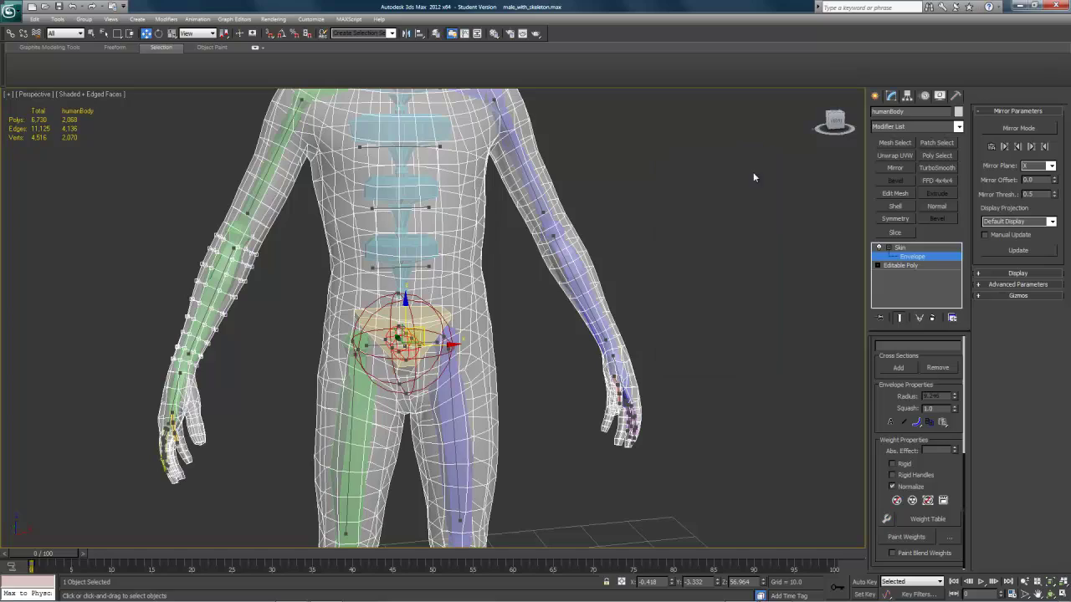
# Step: Leave envelope editing and return to the base level of the body's Skin modifier
pyautogui.moveTo(630, 341); pyautogui.dragTo(674, 337, button='middle')
pyautogui.scroll(-3, 544, 333)
pyautogui.moveTo(542, 333); pyautogui.dragTo(581, 351, button='middle')
pyautogui.keyDown('alt'); pyautogui.moveTo(381, 283); pyautogui.dragTo(440, 307, button='middle'); pyautogui.keyUp('alt')
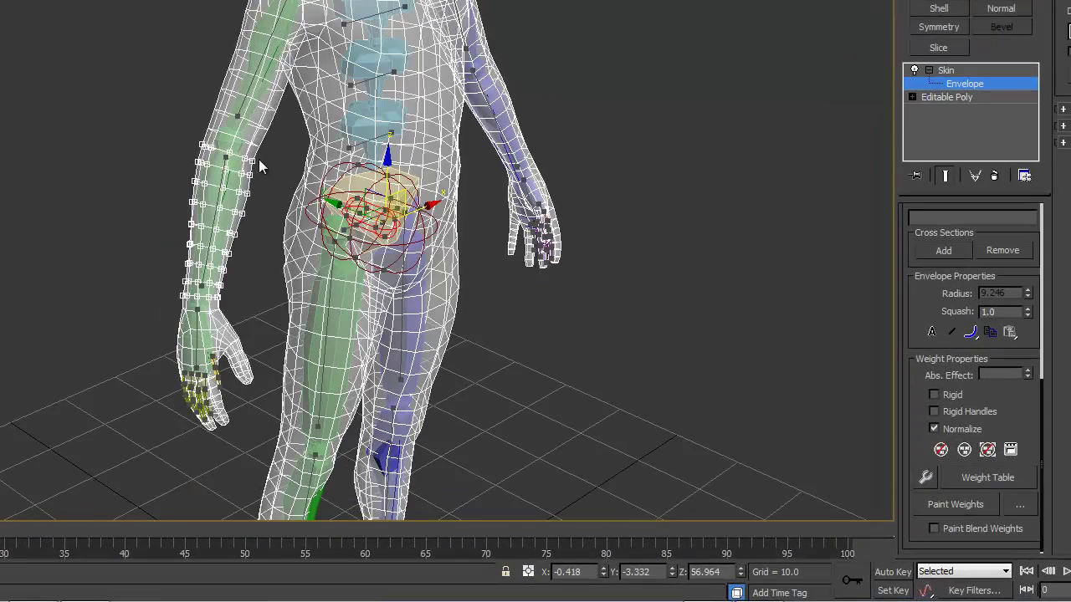
pyautogui.keyDown('alt'); pyautogui.moveTo(258, 159); pyautogui.dragTo(205, 185, button='middle'); pyautogui.keyUp('alt')
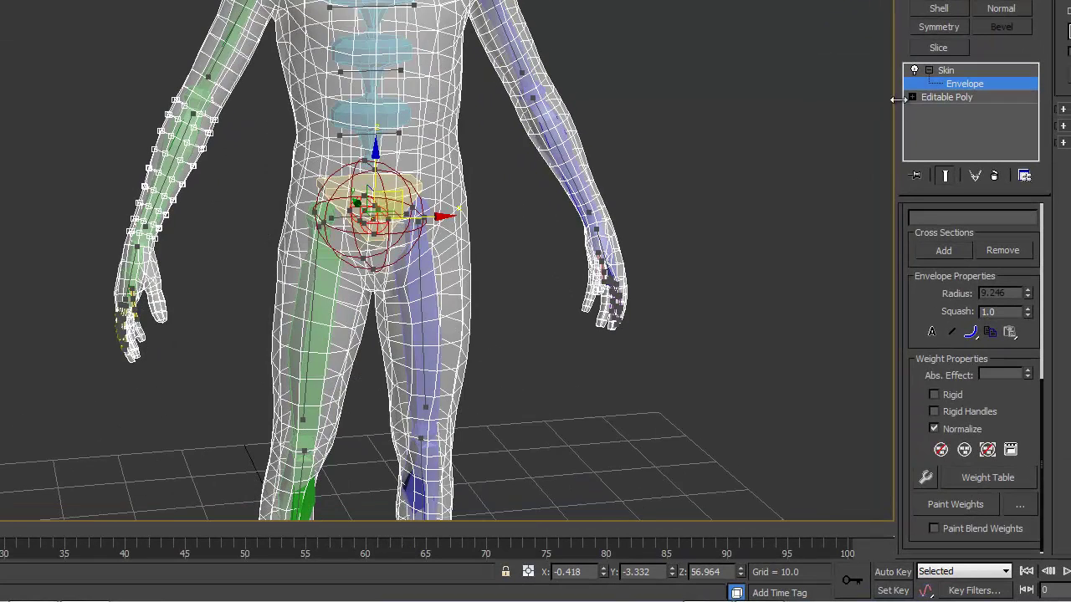
pyautogui.click(945, 71)
pyautogui.keyDown('alt'); pyautogui.moveTo(189, 243); pyautogui.dragTo(187, 342, button='middle'); pyautogui.keyUp('alt')
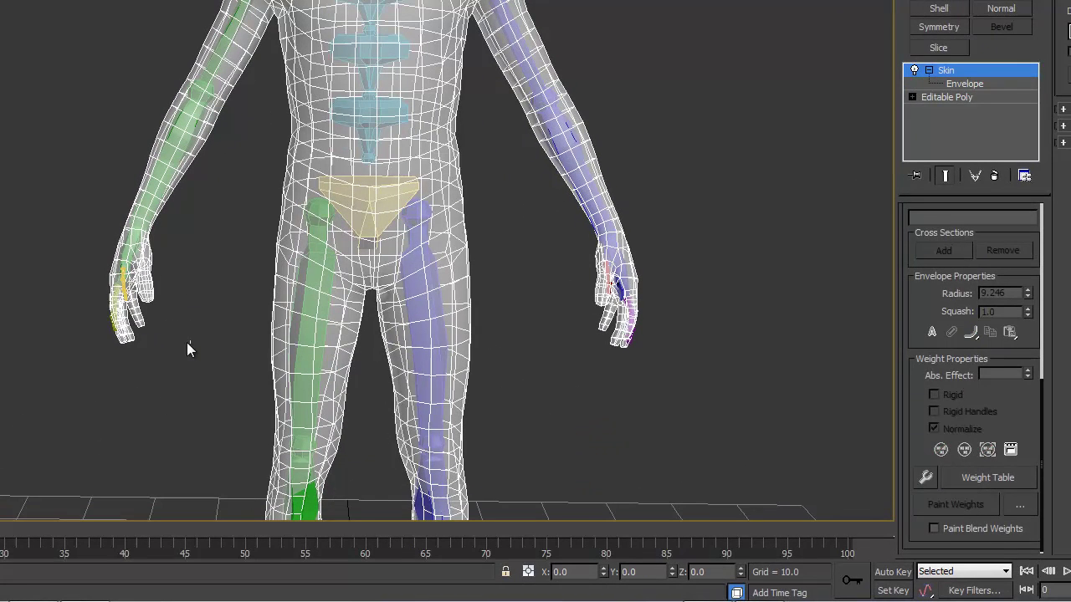
# Step: Select the bones of the right hand and fingers, leaving the body mesh out of the selection
pyautogui.moveTo(186, 342); pyautogui.dragTo(76, 237)
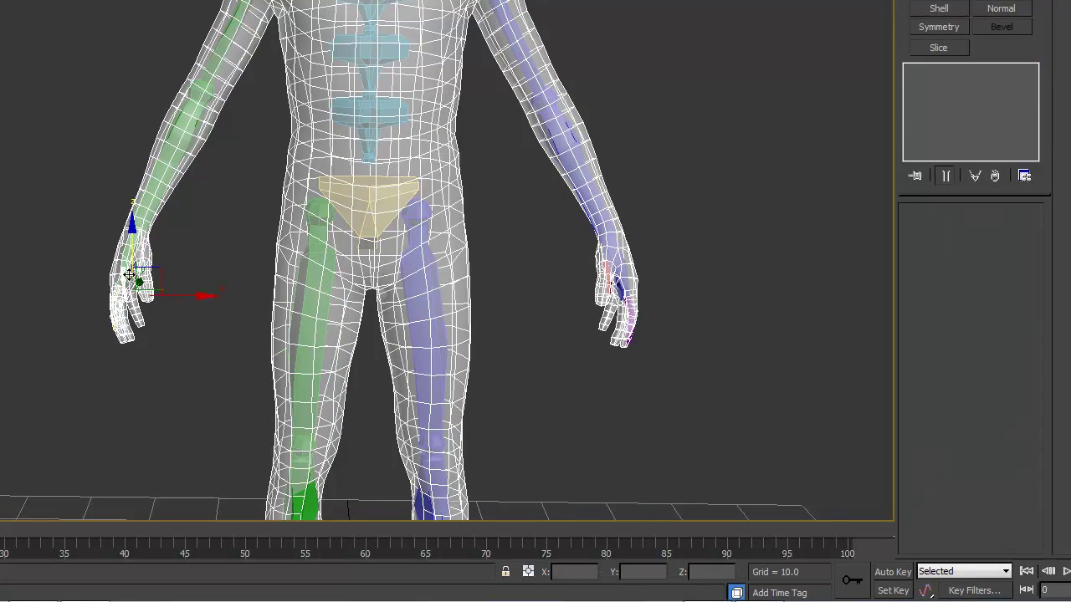
pyautogui.keyDown('alt'); pyautogui.click(309, 129); pyautogui.keyUp('alt')
pyautogui.moveTo(166, 288); pyautogui.dragTo(331, 339, button='middle')
pyautogui.scroll(2, 267, 224)
pyautogui.scroll(1, 267, 223)
pyautogui.scroll(-1, 335, 316)
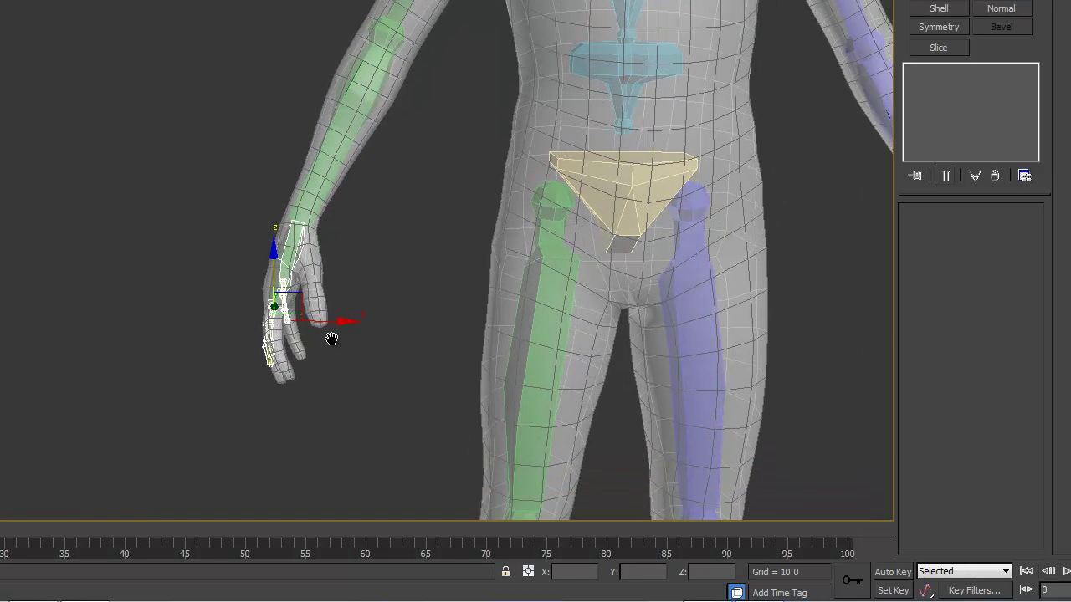
pyautogui.scroll(-2, 330, 331)
# Step: Move the right hand bones to test how the forearm mesh deforms, and undo the test moves
pyautogui.moveTo(342, 299); pyautogui.dragTo(251, 233)
pyautogui.keyDown('alt'); pyautogui.moveTo(272, 282); pyautogui.dragTo(303, 279, button='middle'); pyautogui.keyUp('alt')
pyautogui.moveTo(197, 208); pyautogui.dragTo(226, 155)
pyautogui.keyDown('alt'); pyautogui.moveTo(503, 267); pyautogui.dragTo(379, 271, button='middle'); pyautogui.keyUp('alt')
pyautogui.hotkey('ctrl', 'z')
pyautogui.hotkey('ctrl', 'z')
pyautogui.hotkey('ctrl', 'z')
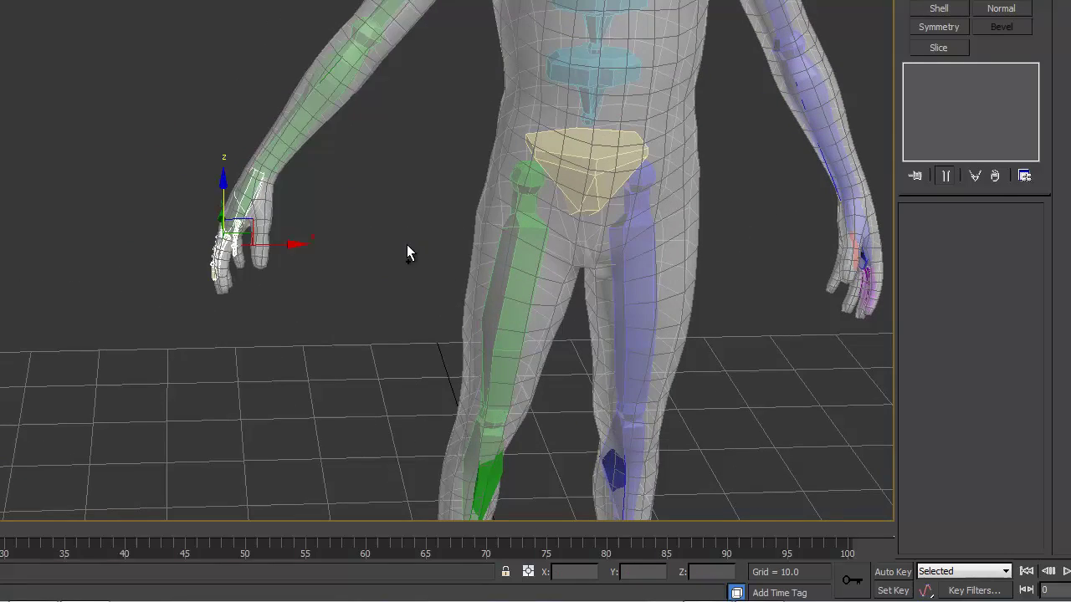
# Step: Reselect the body mesh to return to its Skin modifier
pyautogui.keyDown('ctrl'); pyautogui.click(380, 239); pyautogui.keyUp('ctrl')
pyautogui.moveTo(559, 335); pyautogui.dragTo(400, 209, button='middle')
pyautogui.click(226, 98)
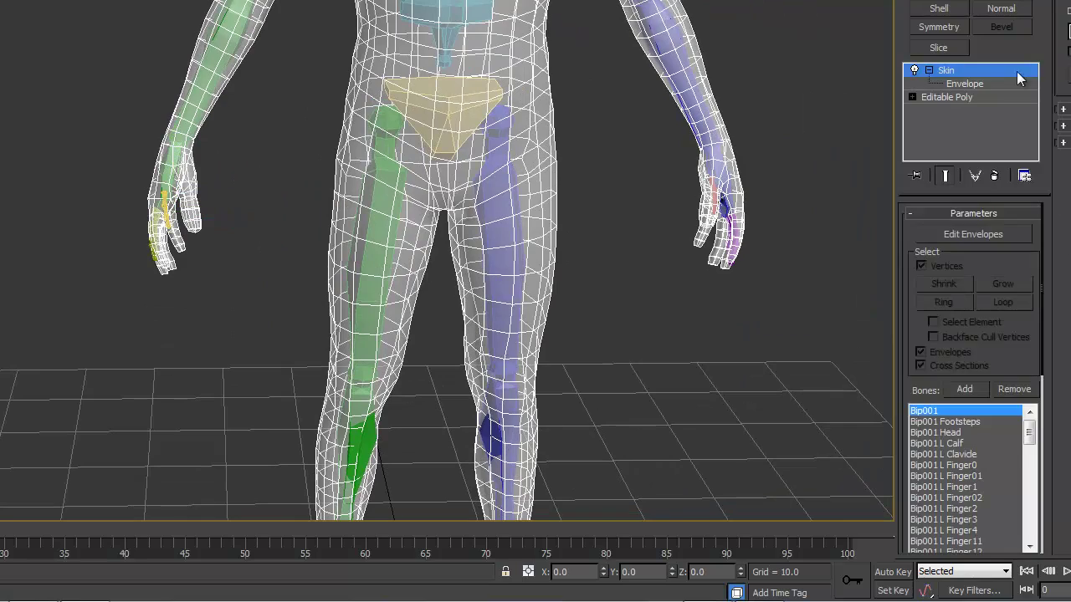
# Step: Enter envelope editing on the body's Skin modifier and select the mesh vertices around the right elbow
pyautogui.click(965, 84)
pyautogui.moveTo(582, 270); pyautogui.dragTo(656, 337, button='middle')
pyautogui.scroll(3, 434, 201)
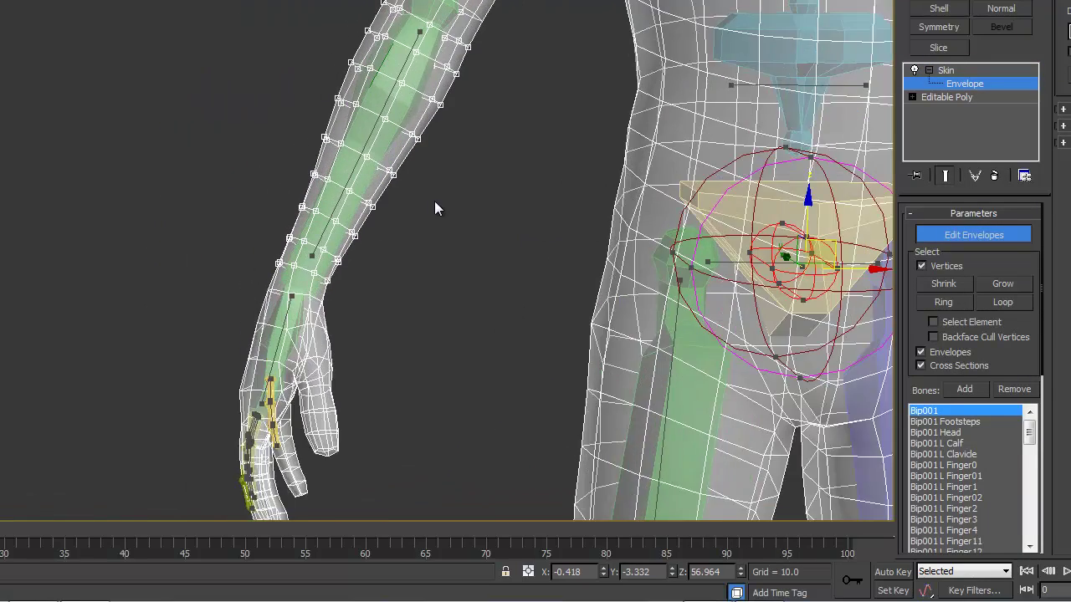
pyautogui.moveTo(451, 188); pyautogui.dragTo(448, 262, button='middle')
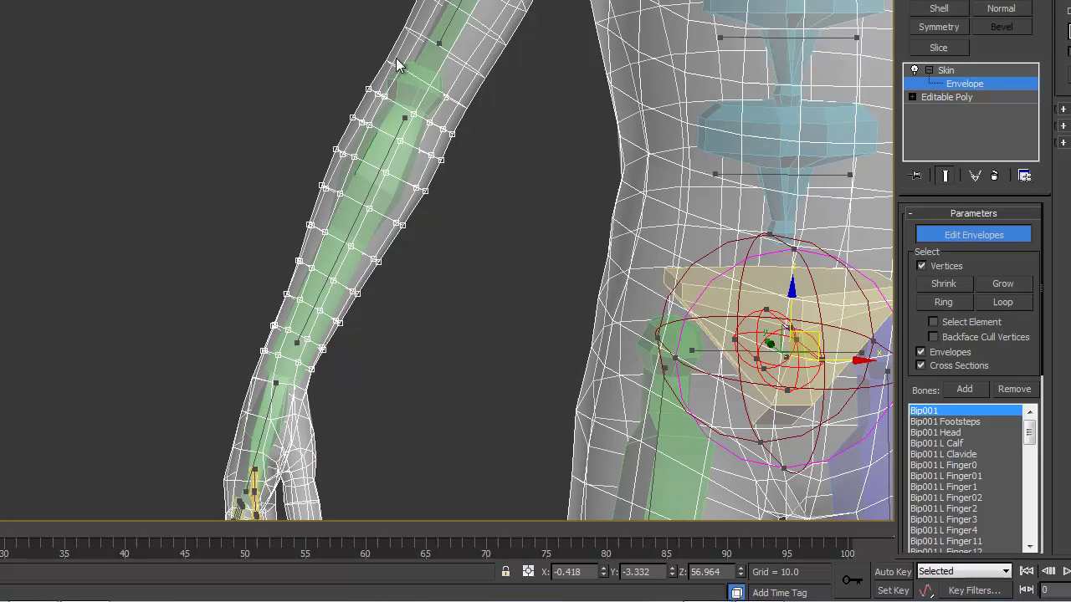
pyautogui.moveTo(482, 120); pyautogui.dragTo(329, 195, button='middle')
pyautogui.scroll(2, 434, 145)
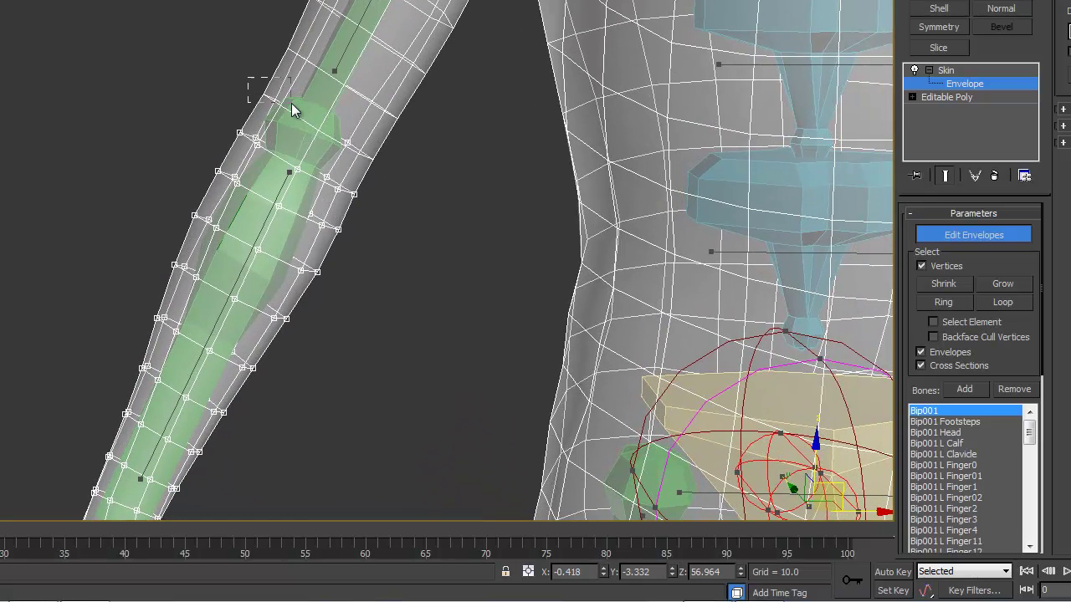
pyautogui.moveTo(394, 152); pyautogui.dragTo(401, 168)
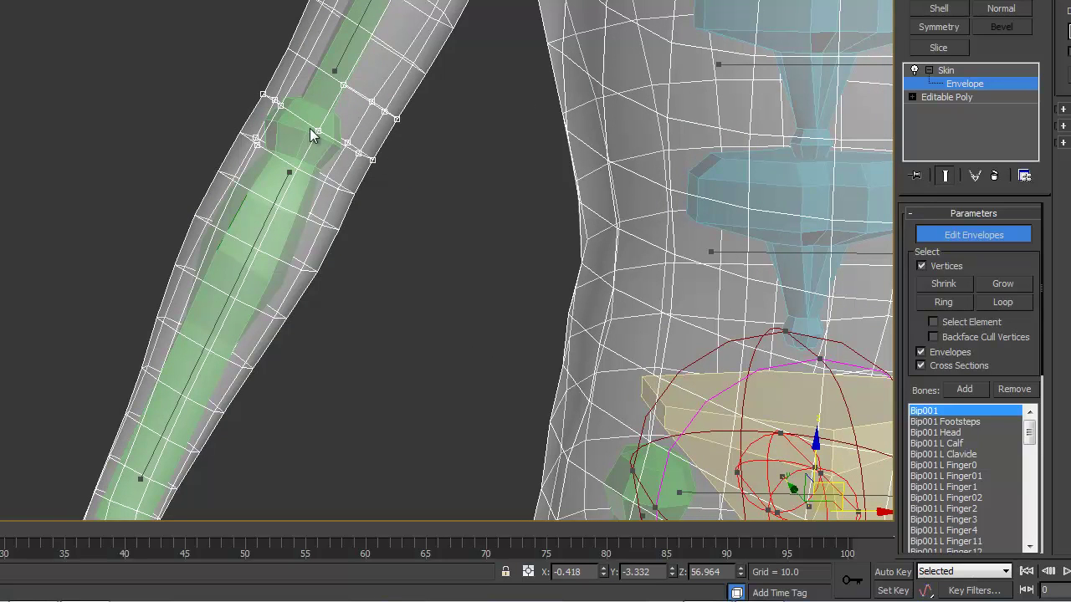
# Step: Reduce the vertex selection to a single ring around the right elbow, removing the stray vertices on both sides
pyautogui.keyDown('alt'); pyautogui.moveTo(282, 173); pyautogui.dragTo(242, 128); pyautogui.keyUp('alt')
pyautogui.keyDown('alt'); pyautogui.moveTo(333, 75); pyautogui.dragTo(381, 114); pyautogui.keyUp('alt')
pyautogui.keyDown('alt'); pyautogui.moveTo(450, 153); pyautogui.dragTo(382, 102); pyautogui.keyUp('alt')
pyautogui.keyDown('alt'); pyautogui.moveTo(409, 200); pyautogui.dragTo(476, 257, button='middle'); pyautogui.keyUp('alt')
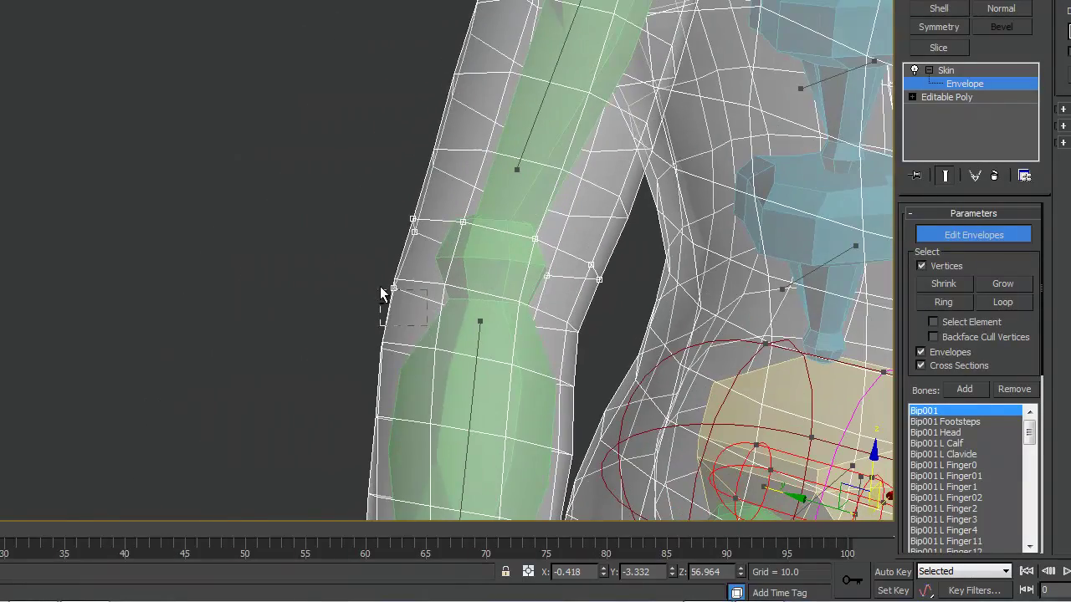
pyautogui.keyDown('alt'); pyautogui.moveTo(493, 313); pyautogui.dragTo(241, 211, button='middle'); pyautogui.keyUp('alt')
pyautogui.scroll(-5, 251, 216)
pyautogui.scroll(2, 254, 251)
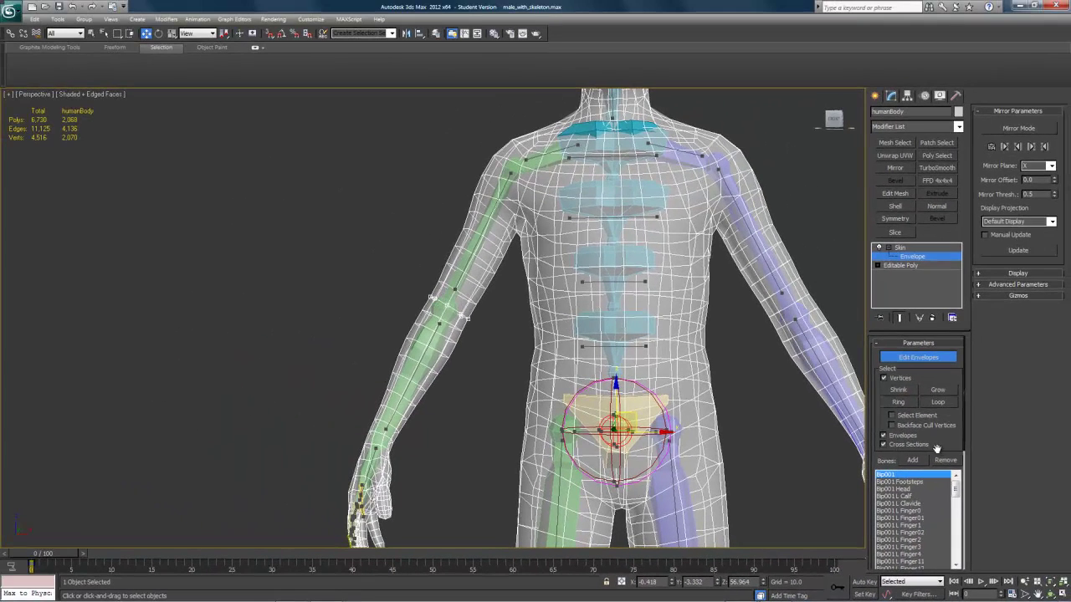
# Step: Check in the Weight Tool which bones influence the selected elbow ring, and close the tool
pyautogui.scroll(-10, 946, 444)
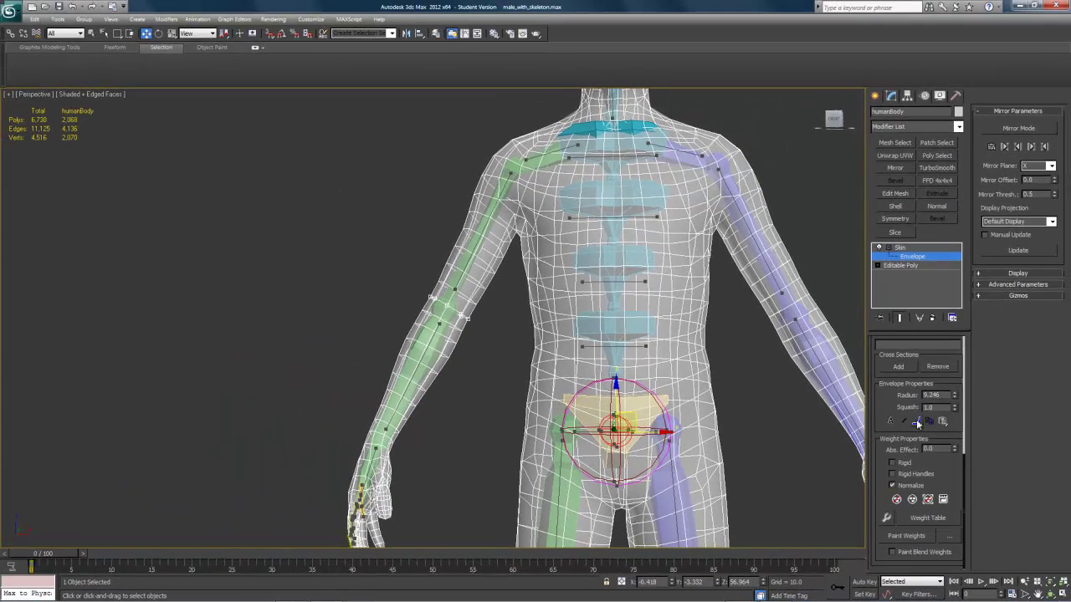
pyautogui.click(886, 519)
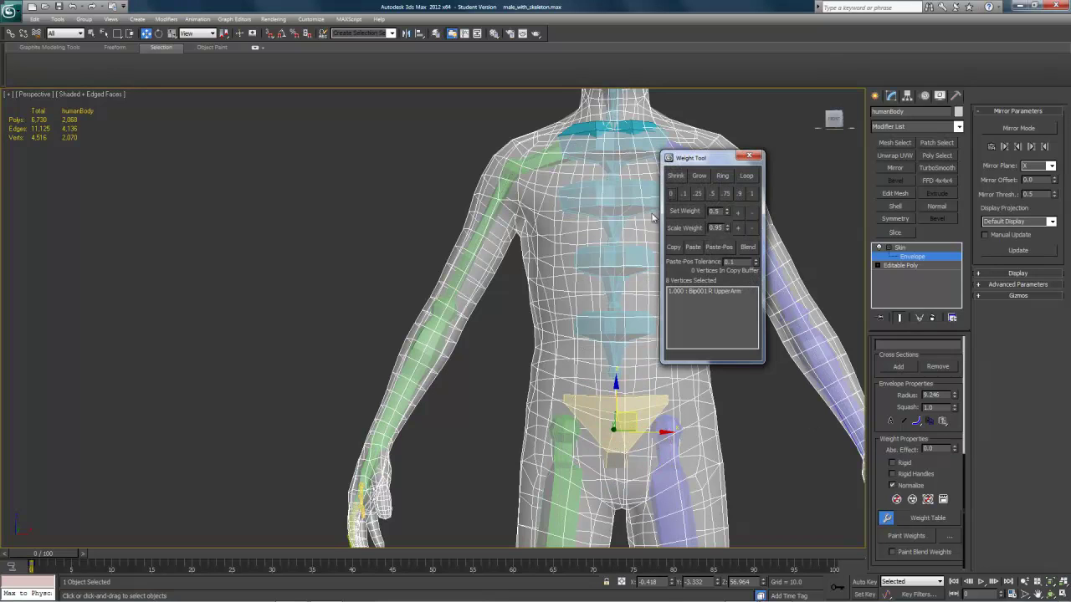
pyautogui.keyDown('alt'); pyautogui.moveTo(669, 317); pyautogui.dragTo(528, 342, button='middle'); pyautogui.keyUp('alt')
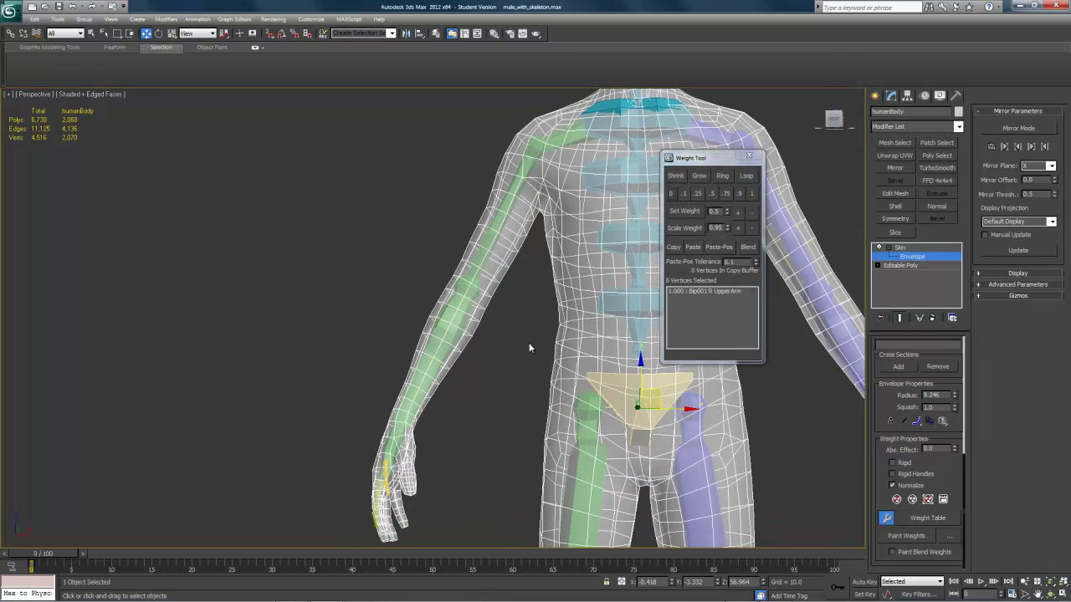
pyautogui.click(702, 290)
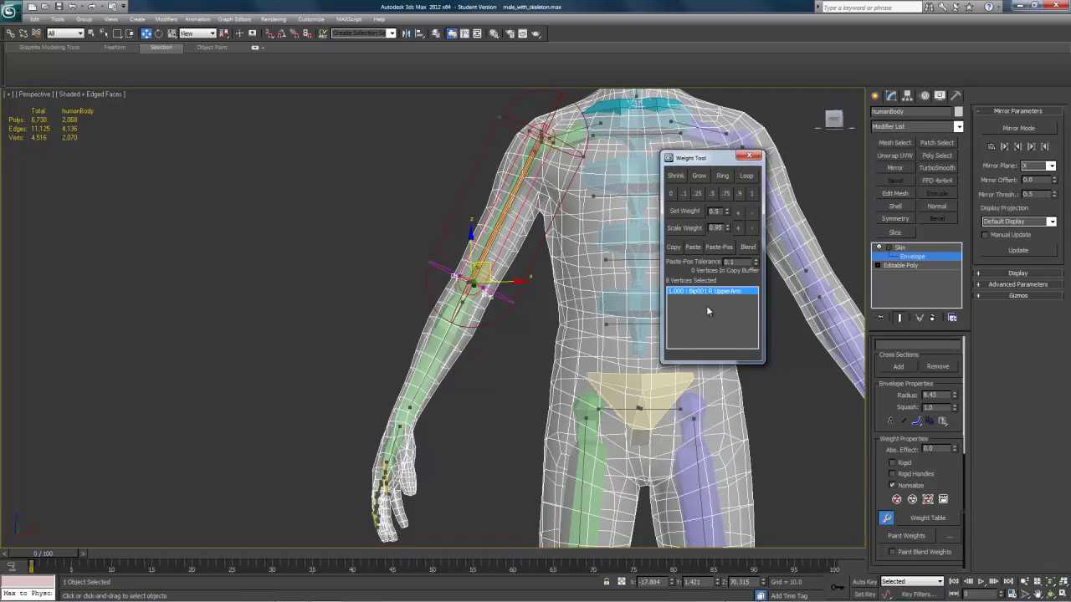
pyautogui.click(749, 157)
# Step: Make Bip001 R Forearm the active bone and reopen the Weight Tool for the elbow ring
pyautogui.moveTo(536, 327); pyautogui.dragTo(587, 309, button='middle')
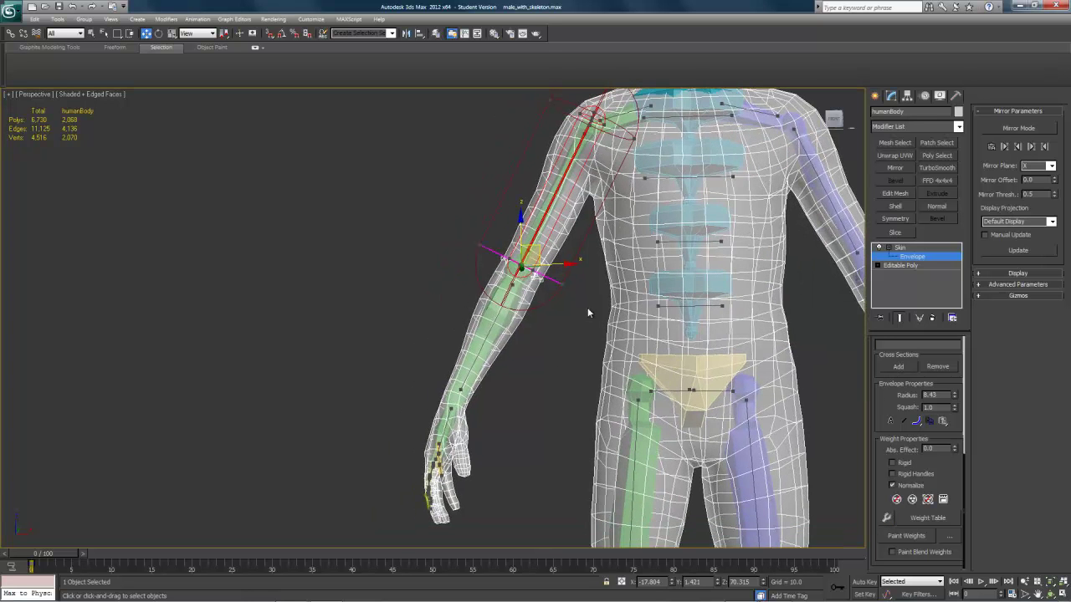
pyautogui.scroll(4, 961, 464)
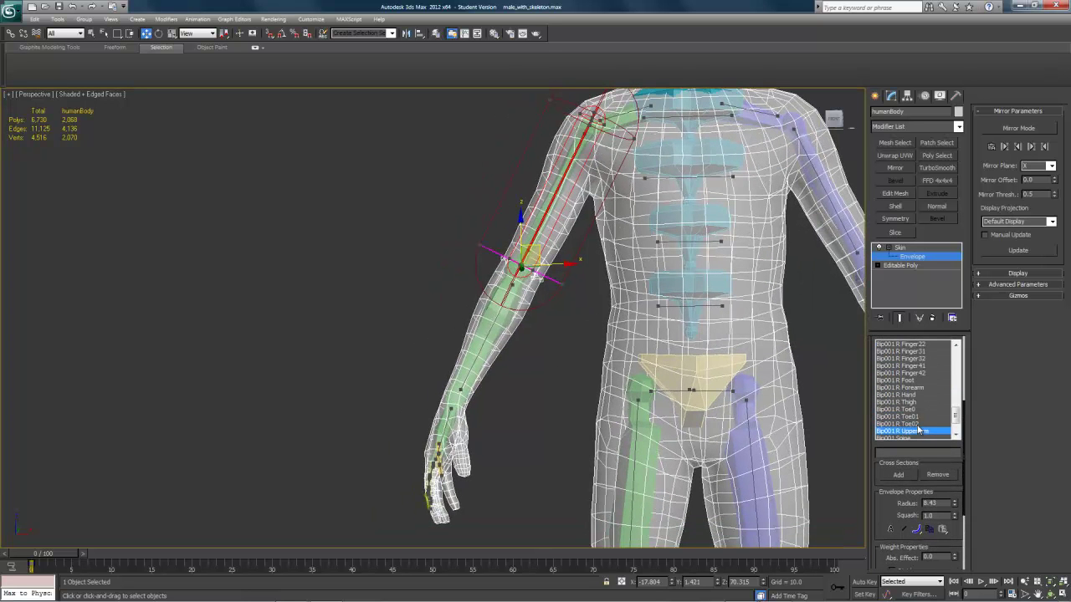
pyautogui.click(900, 388)
pyautogui.moveTo(490, 344); pyautogui.dragTo(495, 363, button='middle')
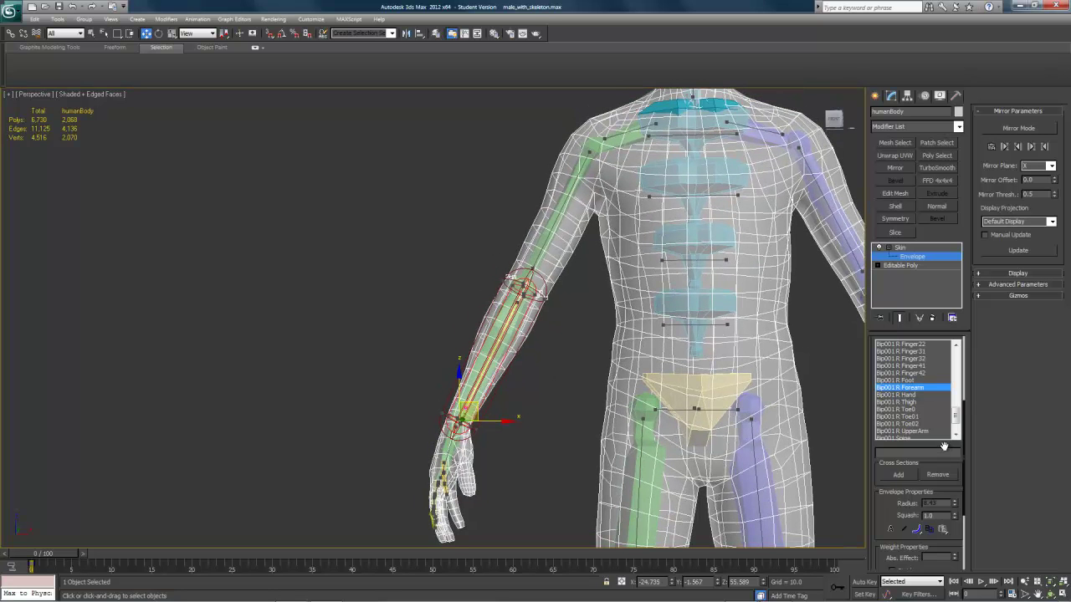
pyautogui.moveTo(944, 446); pyautogui.dragTo(946, 218)
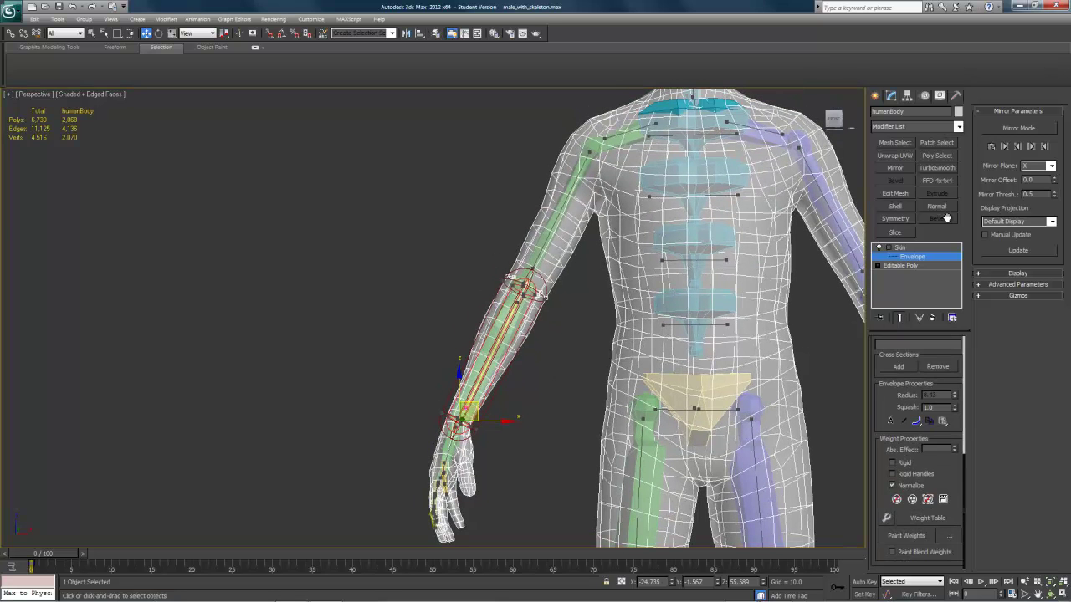
pyautogui.click(886, 518)
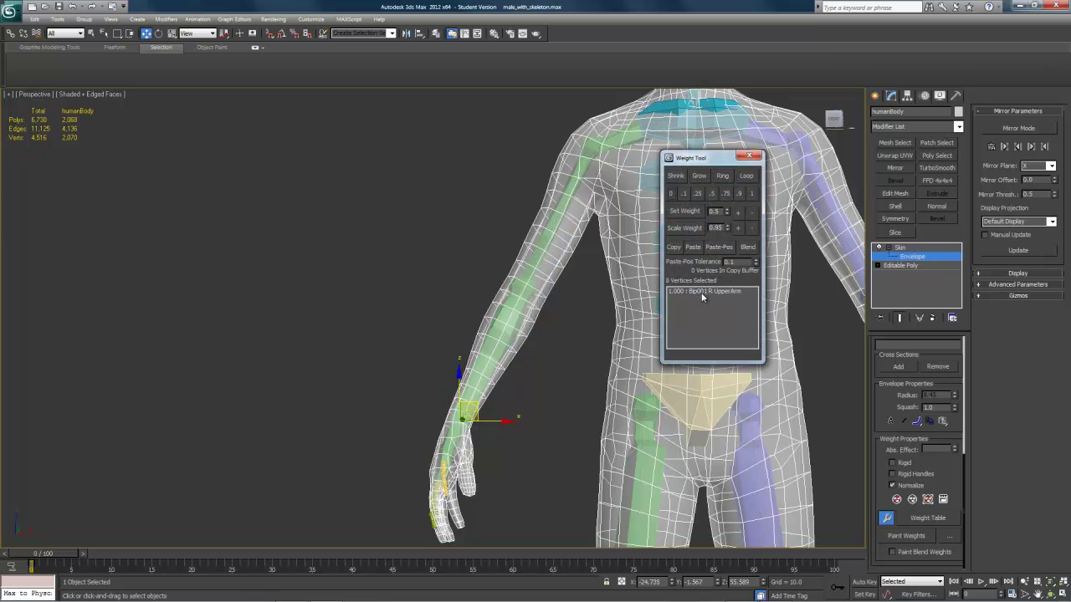
# Step: Try switching between the R UpperArm and R Forearm bones for the elbow ring, undo the bone choices and close the Weight Tool
pyautogui.scroll(5, 550, 363)
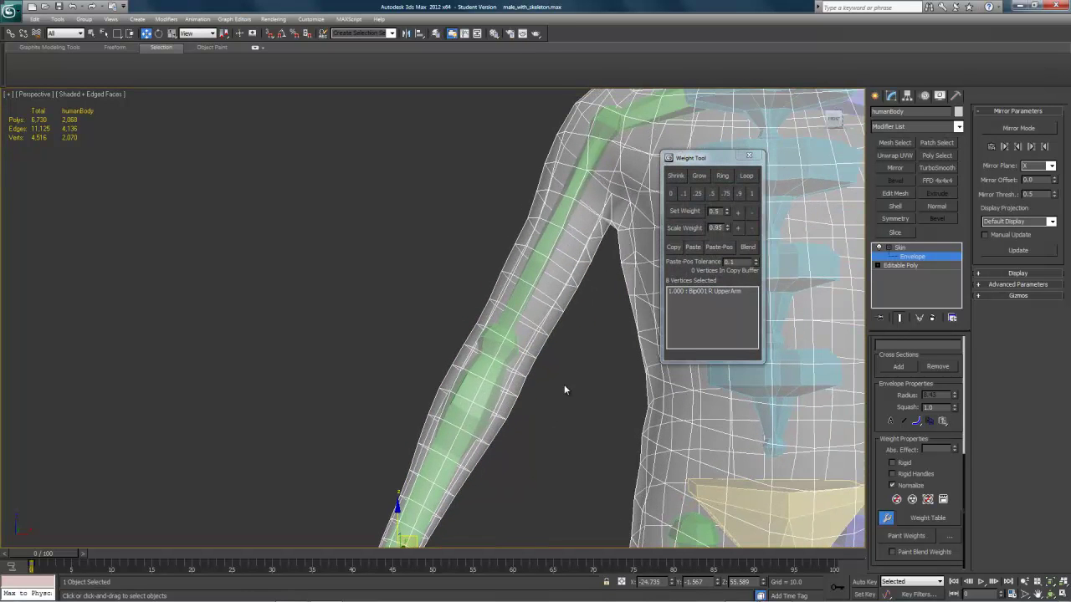
pyautogui.click(704, 291)
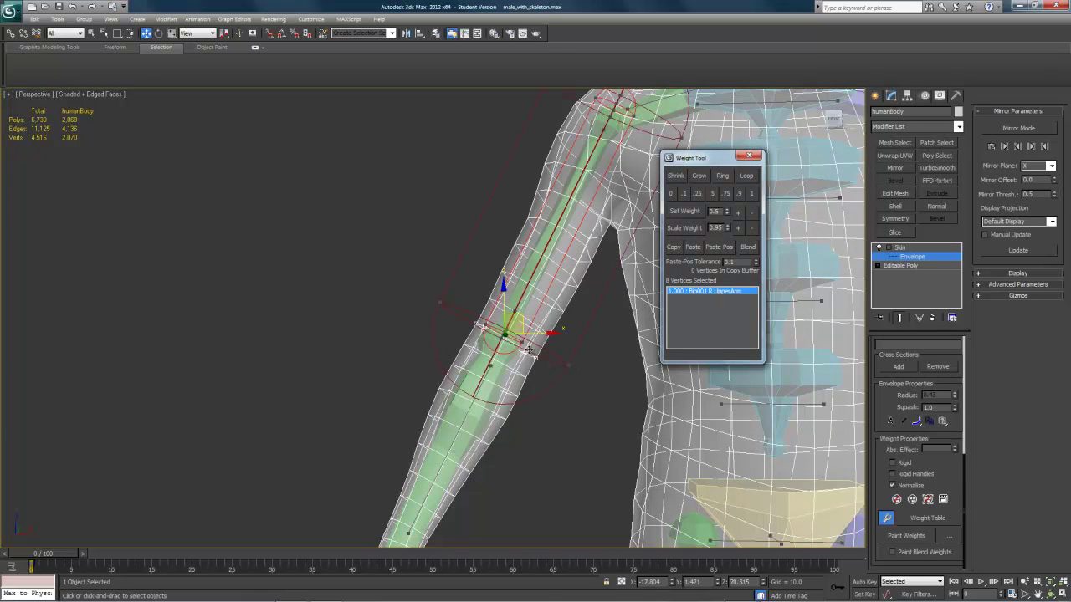
pyautogui.scroll(3, 955, 462)
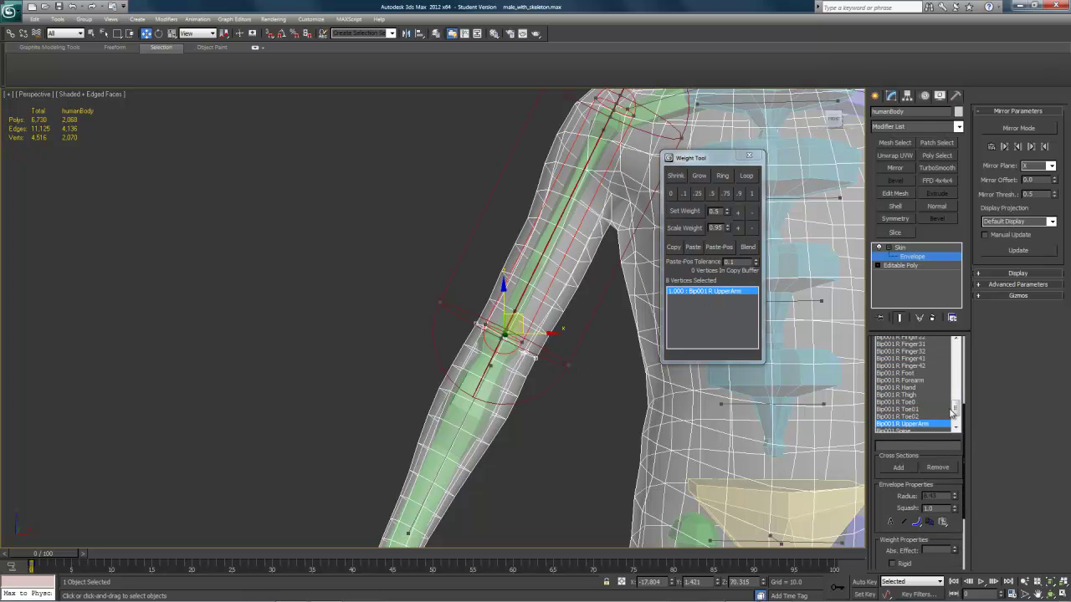
pyautogui.click(916, 381)
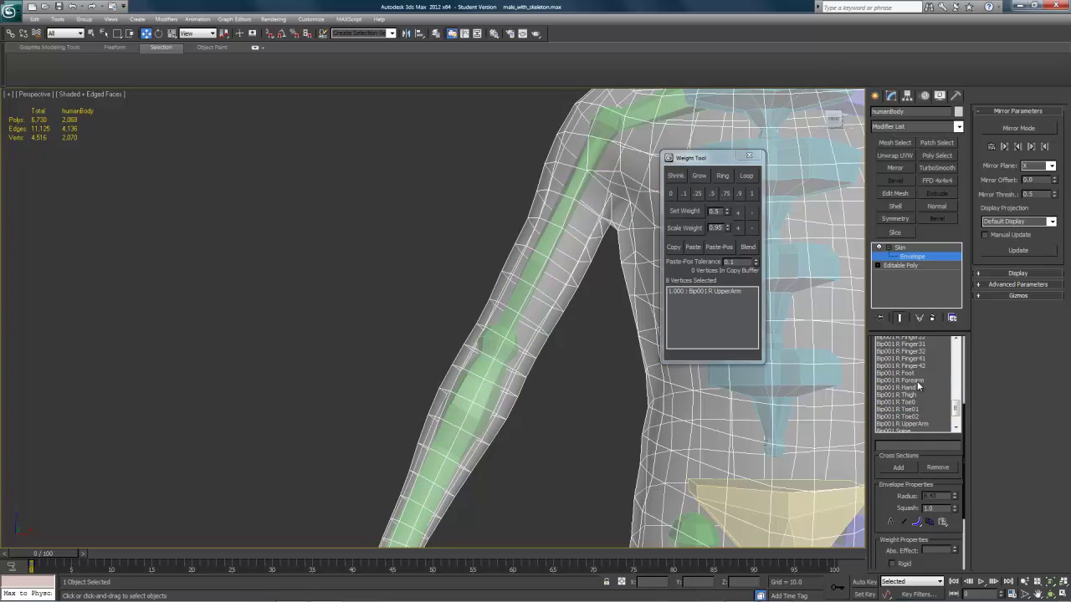
pyautogui.click(717, 292)
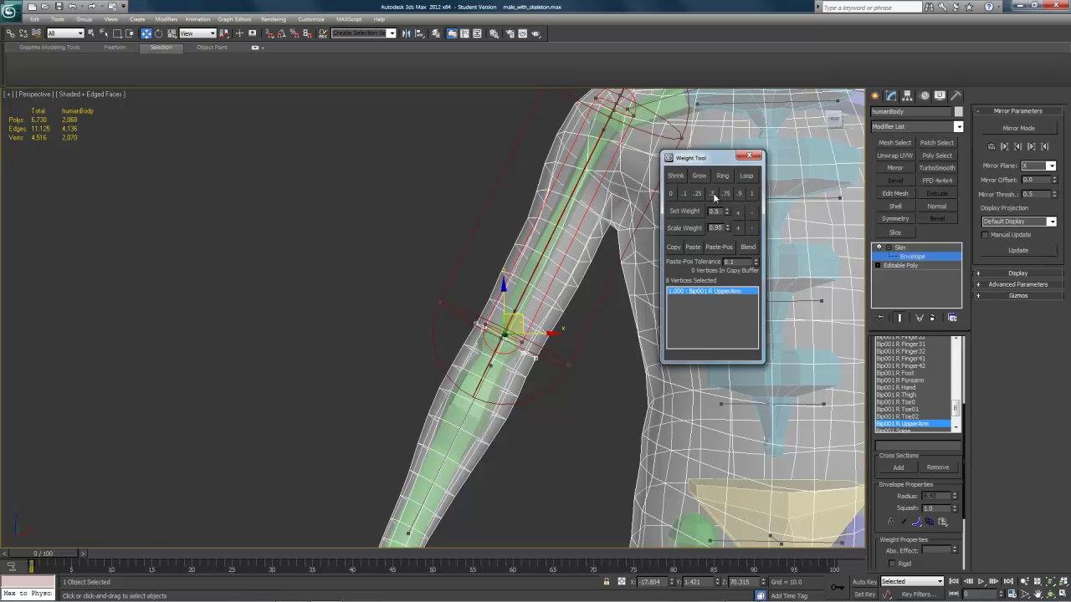
pyautogui.hotkey('ctrl', 'z')
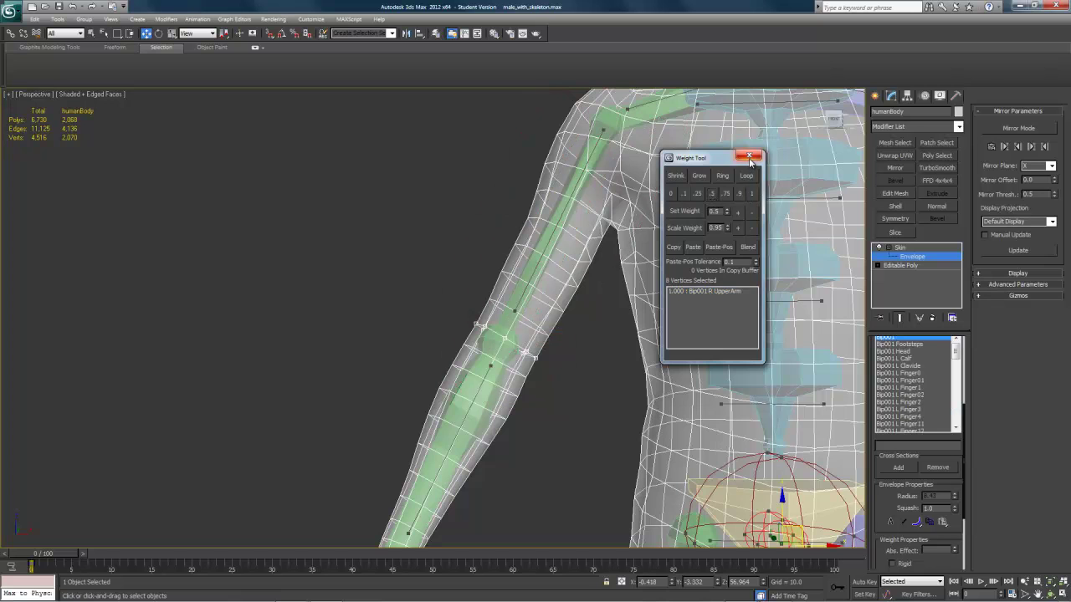
pyautogui.click(751, 156)
# Step: Select only the ring of vertices just below the right elbow joint, at the top of the forearm bone, with the mesh see-through
pyautogui.moveTo(570, 391); pyautogui.dragTo(600, 276, button='middle')
pyautogui.moveTo(808, 421); pyautogui.dragTo(715, 403, button='middle')
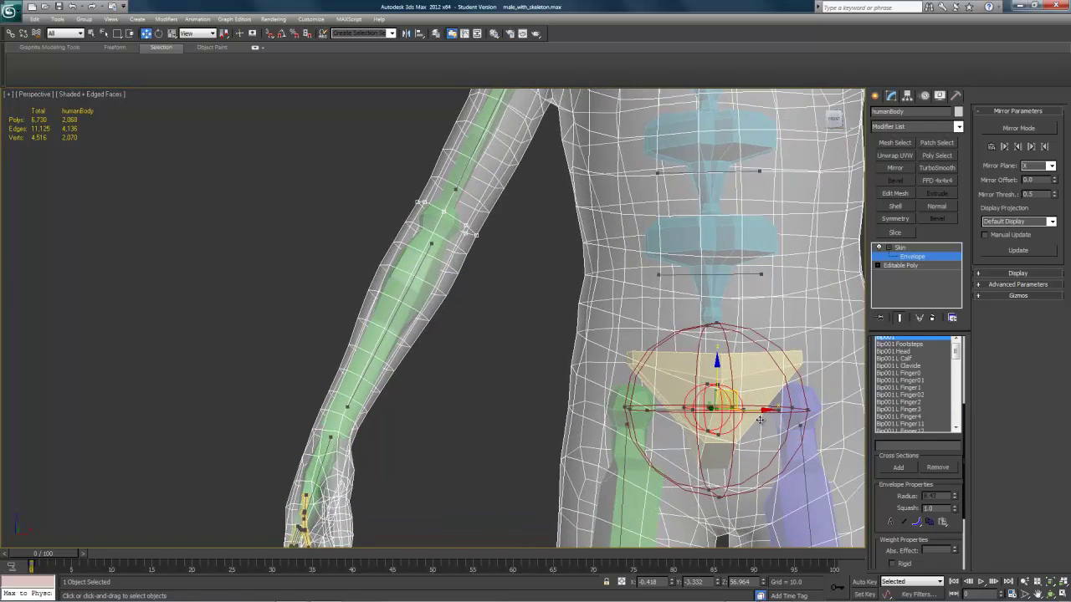
pyautogui.moveTo(520, 328); pyautogui.dragTo(608, 387, button='middle')
pyautogui.scroll(1, 562, 375)
pyautogui.scroll(2, 557, 375)
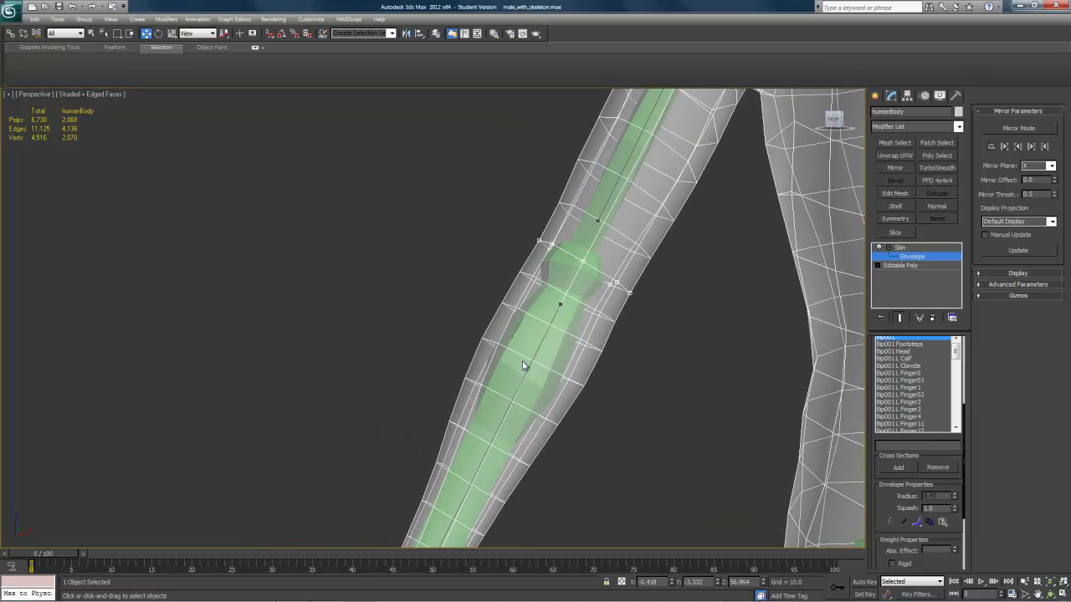
pyautogui.moveTo(639, 335); pyautogui.dragTo(638, 334)
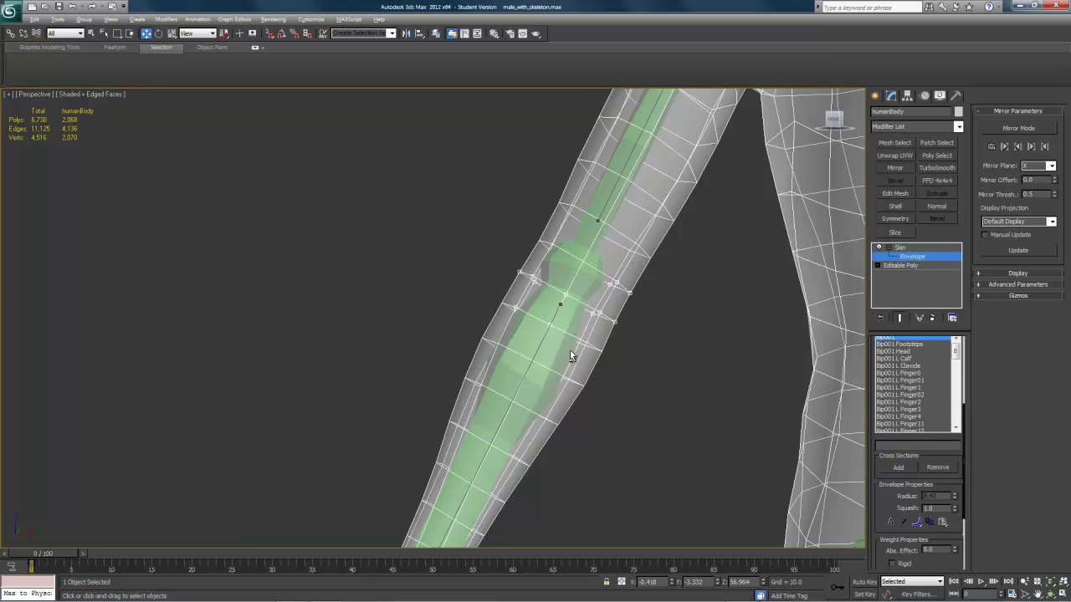
pyautogui.moveTo(596, 258); pyautogui.dragTo(637, 291)
pyautogui.keyDown('alt'); pyautogui.moveTo(581, 339); pyautogui.dragTo(507, 358, button='middle'); pyautogui.keyUp('alt')
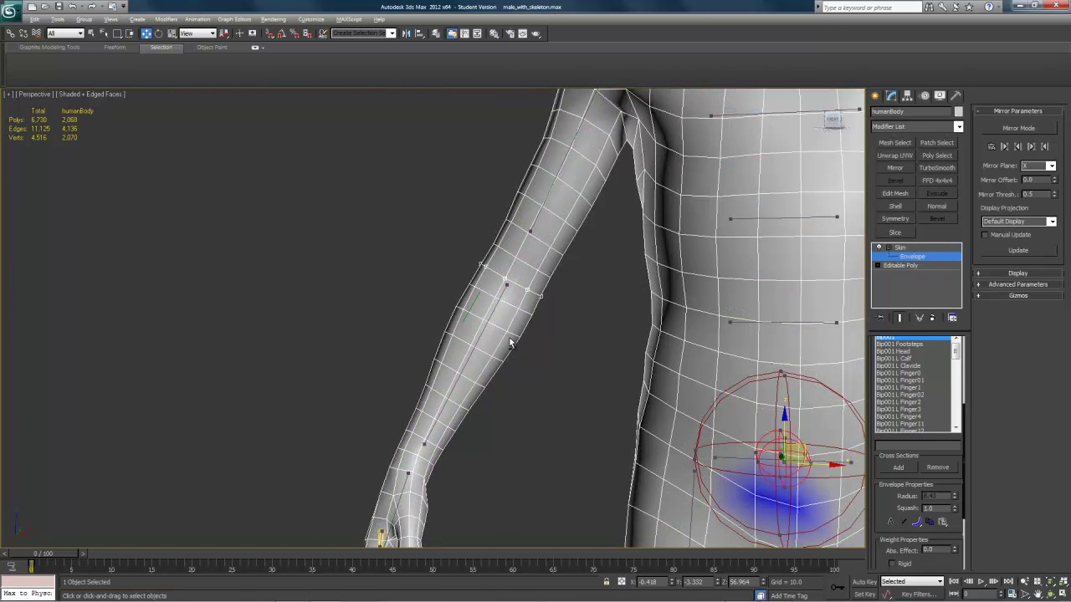
pyautogui.hotkey('alt', 'x')
# Step: Make Bip001 R Forearm the active bone in the Skin modifier for the selected vertex ring
pyautogui.moveTo(776, 457); pyautogui.dragTo(690, 403, button='middle')
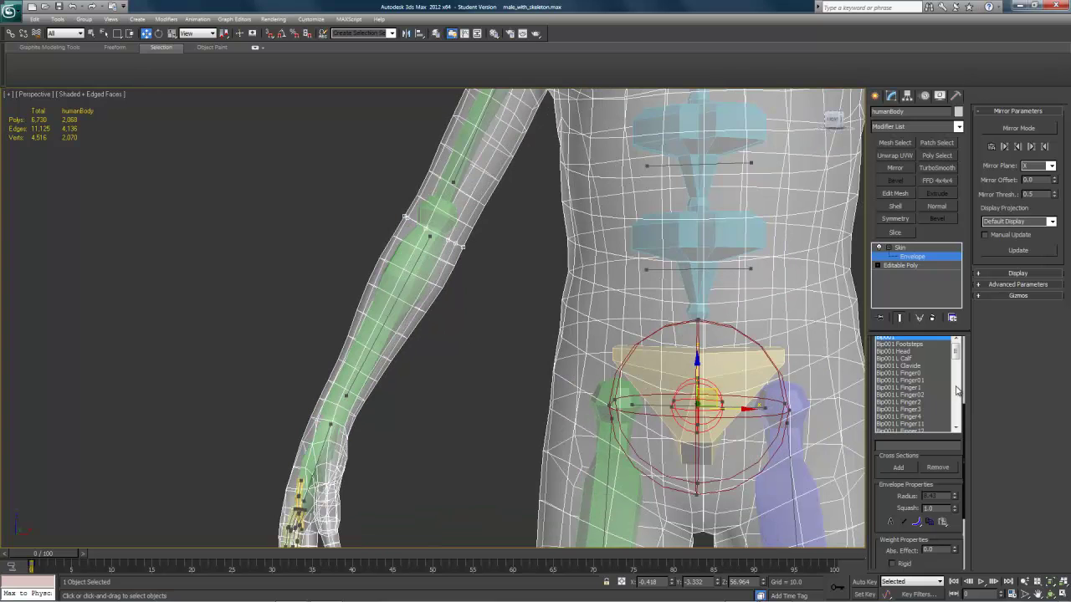
pyautogui.moveTo(956, 349); pyautogui.dragTo(956, 375)
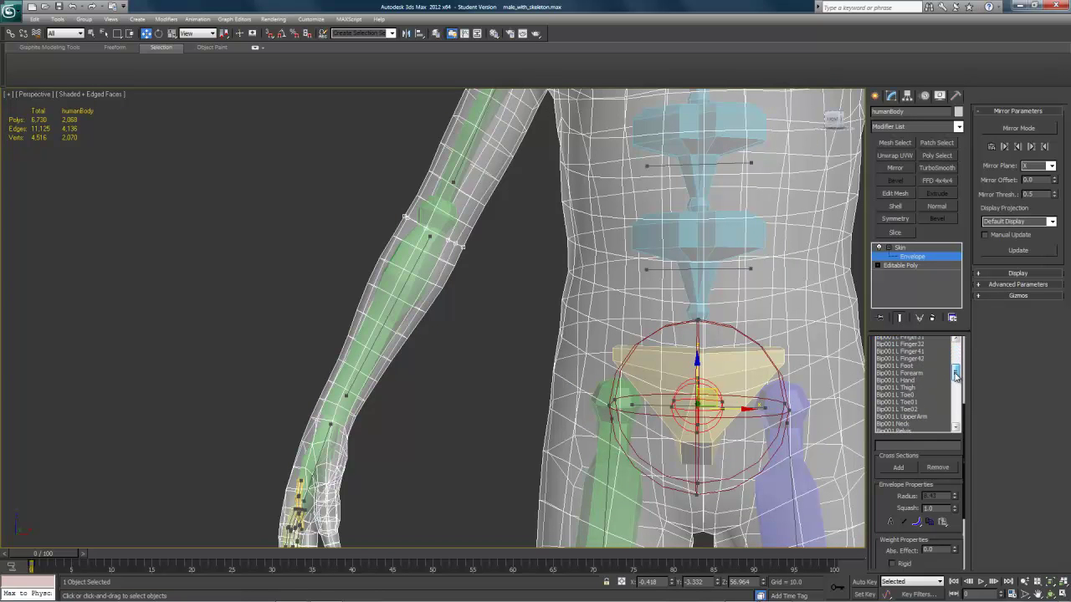
pyautogui.click(912, 374)
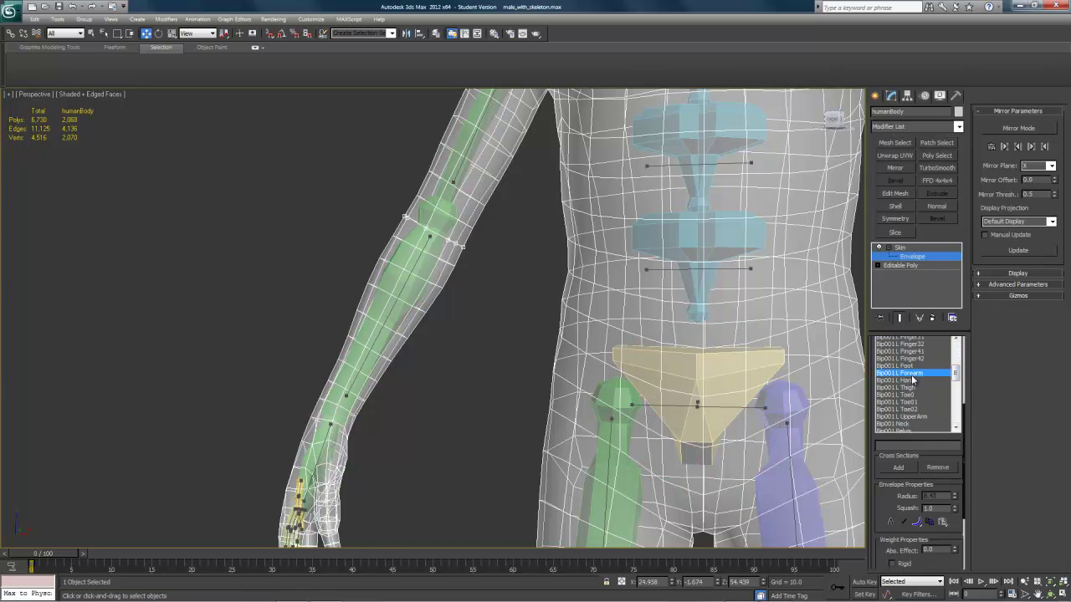
pyautogui.click(911, 410)
pyautogui.click(911, 376)
pyautogui.moveTo(724, 399); pyautogui.dragTo(689, 398, button='middle')
pyautogui.moveTo(954, 378); pyautogui.dragTo(957, 408)
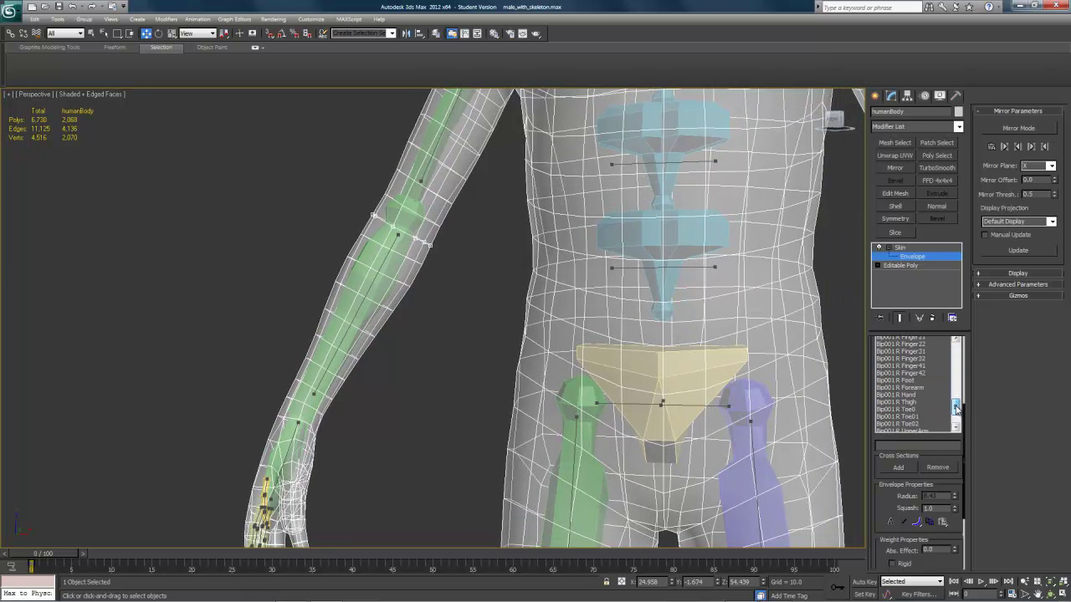
pyautogui.click(899, 387)
pyautogui.moveTo(457, 301); pyautogui.dragTo(572, 312, button='middle')
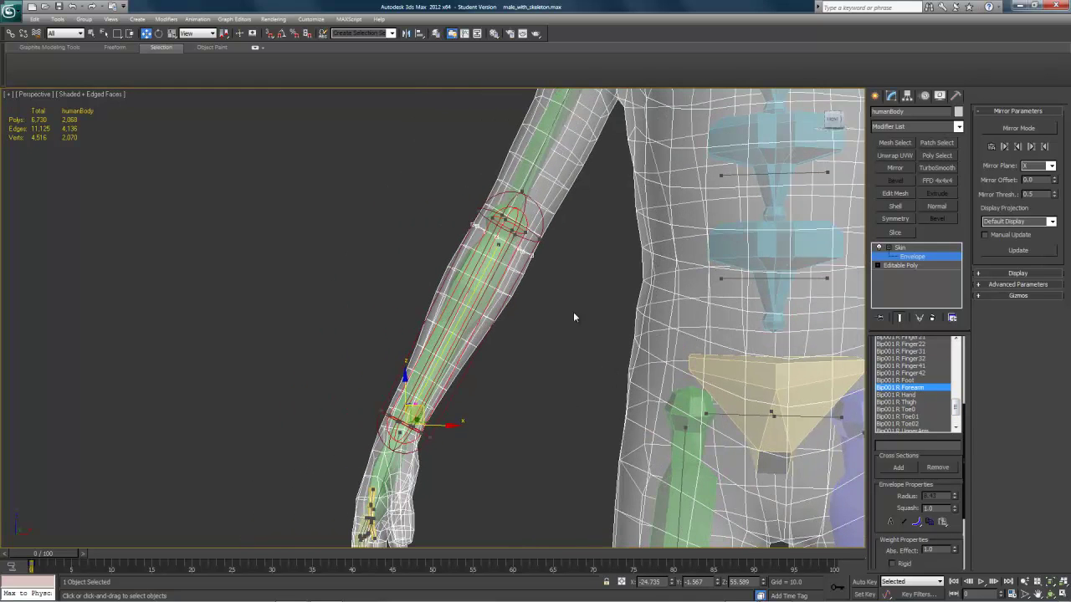
# Step: Set the selected ring's weight to .5 for Bip001 R Forearm with the Weight Tool, and close the tool
pyautogui.moveTo(952, 440); pyautogui.dragTo(952, 144)
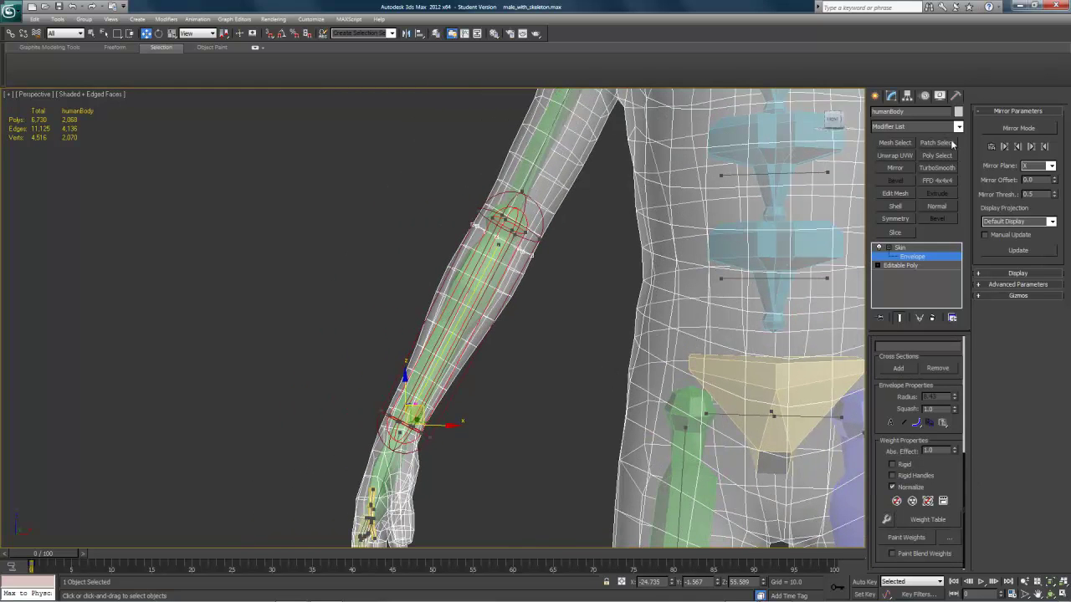
pyautogui.click(881, 519)
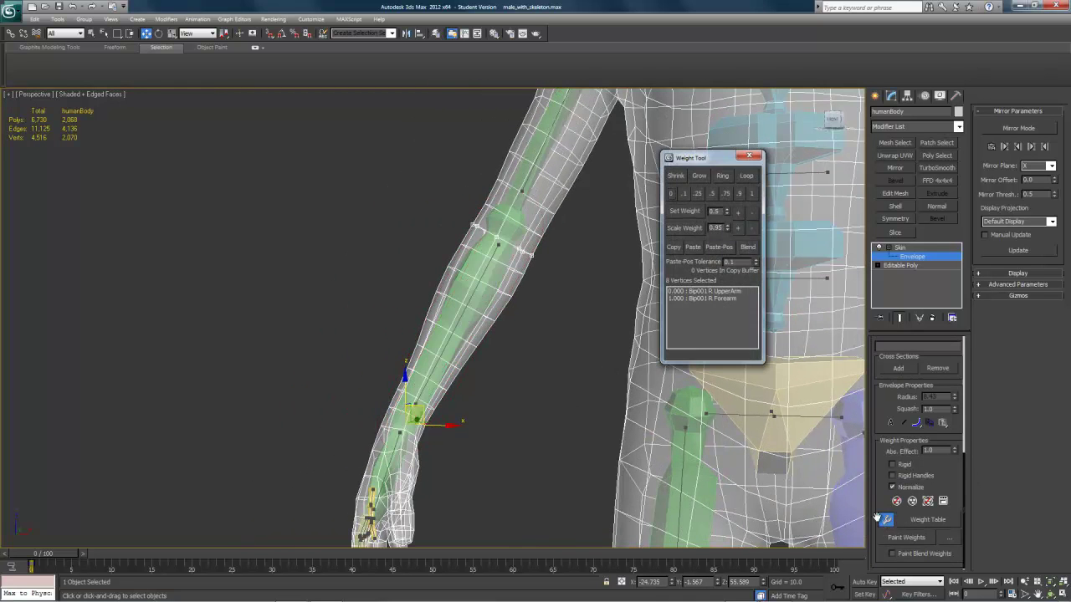
pyautogui.click(714, 298)
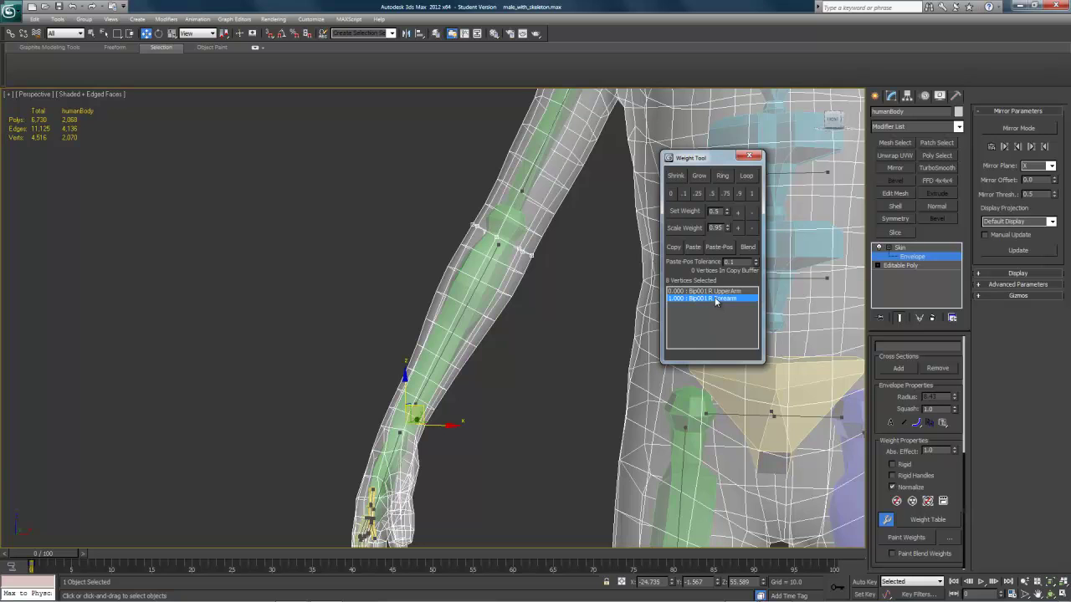
pyautogui.click(712, 194)
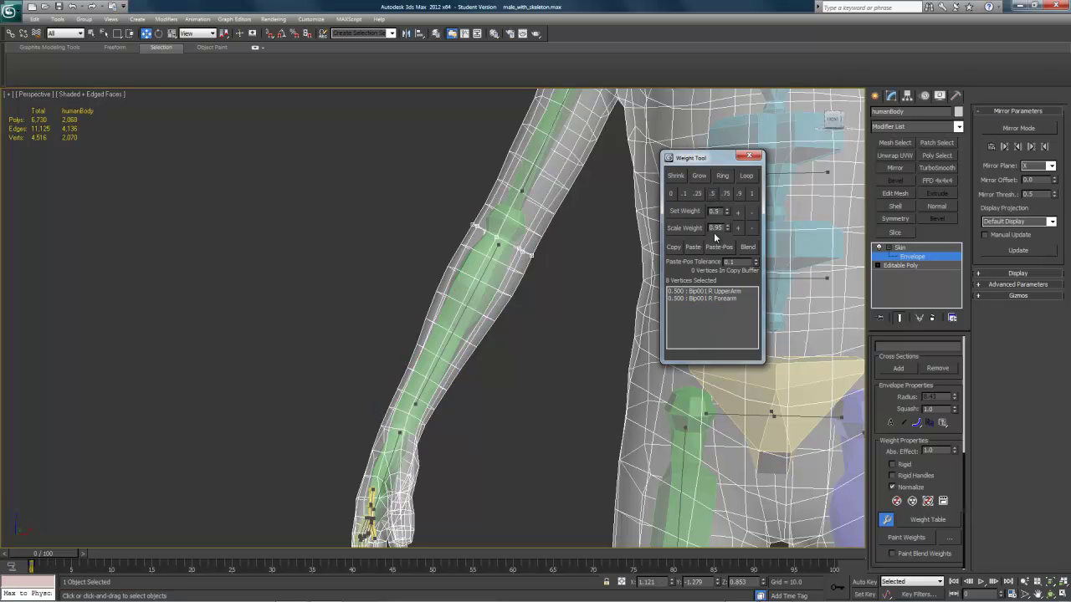
pyautogui.click(749, 159)
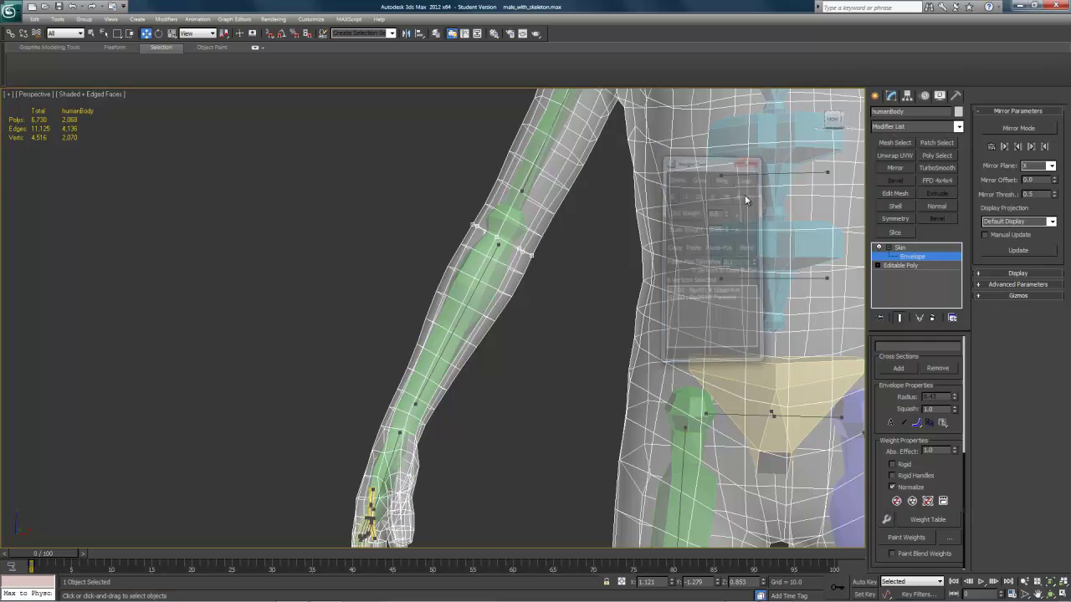
# Step: Set the elbow ring's weight to 0 for Bip001 R UpperArm with the Weight Tool, and close the tool
pyautogui.scroll(-5, 565, 296)
pyautogui.moveTo(458, 338); pyautogui.dragTo(606, 357, button='middle')
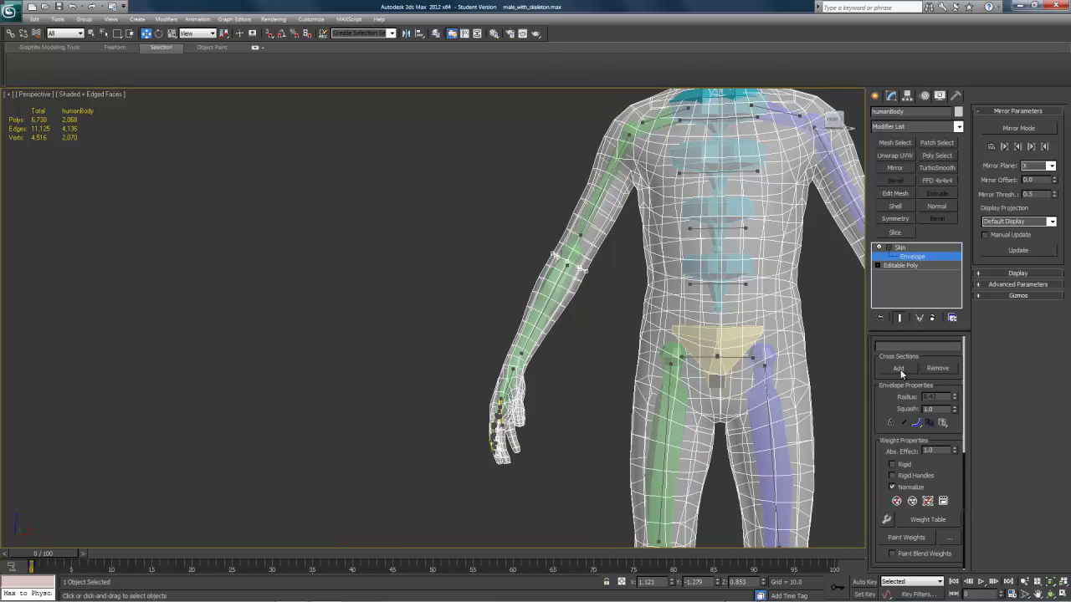
pyautogui.click(886, 520)
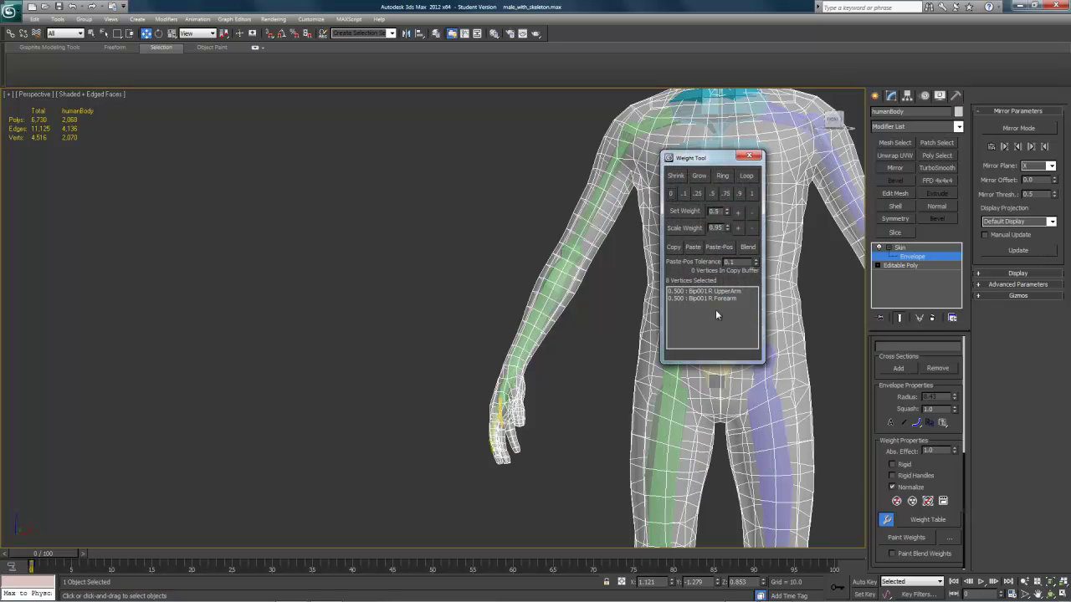
pyautogui.click(703, 290)
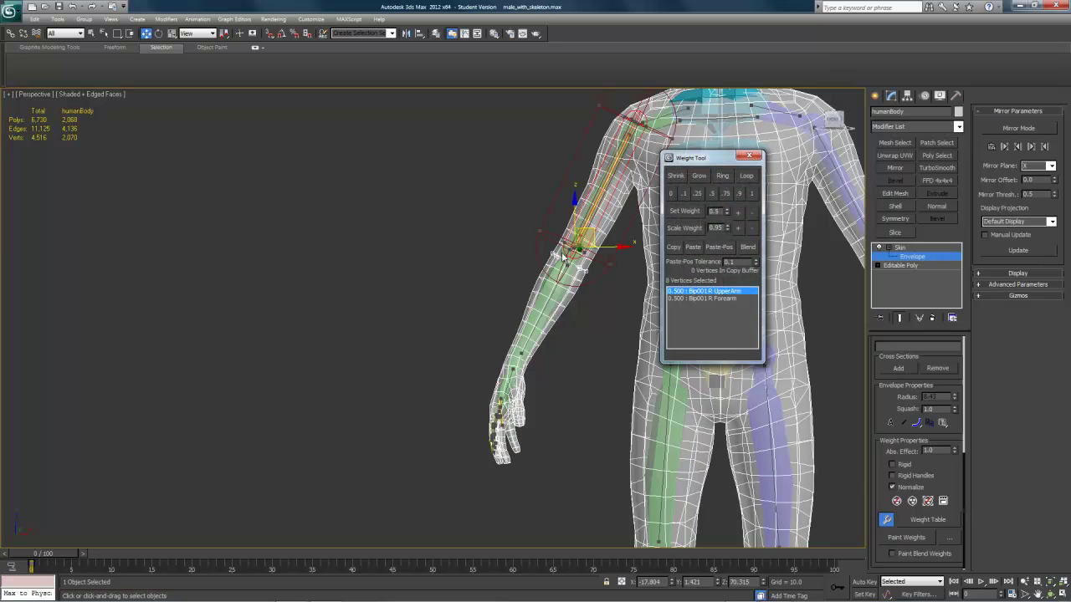
pyautogui.click(671, 193)
pyautogui.click(751, 158)
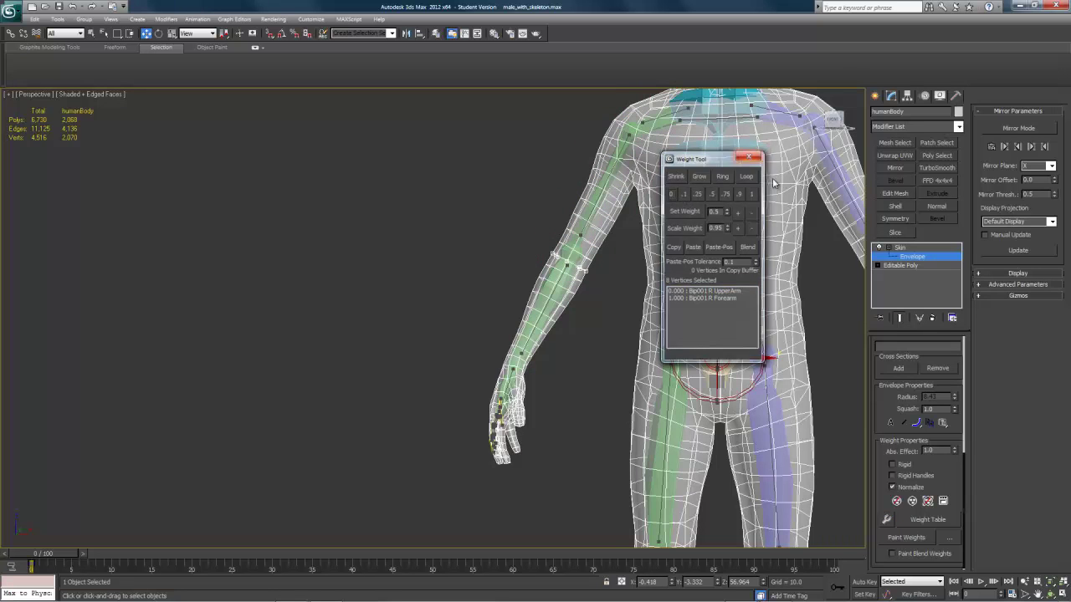
# Step: Leave envelope editing, select the right hand's bones without the body mesh, and move them to bend the elbow as a test
pyautogui.click(904, 249)
pyautogui.moveTo(598, 321); pyautogui.dragTo(656, 319, button='middle')
pyautogui.moveTo(607, 454); pyautogui.dragTo(552, 369)
pyautogui.keyDown('alt'); pyautogui.click(720, 331); pyautogui.keyUp('alt')
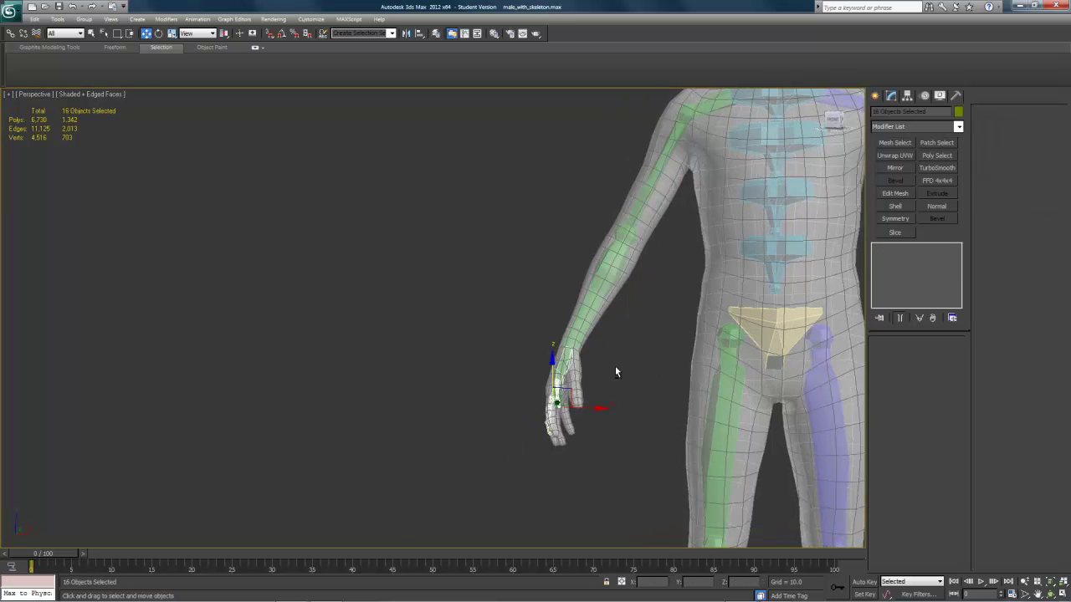
pyautogui.keyDown('alt'); pyautogui.moveTo(616, 371); pyautogui.dragTo(602, 402, button='middle'); pyautogui.keyUp('alt')
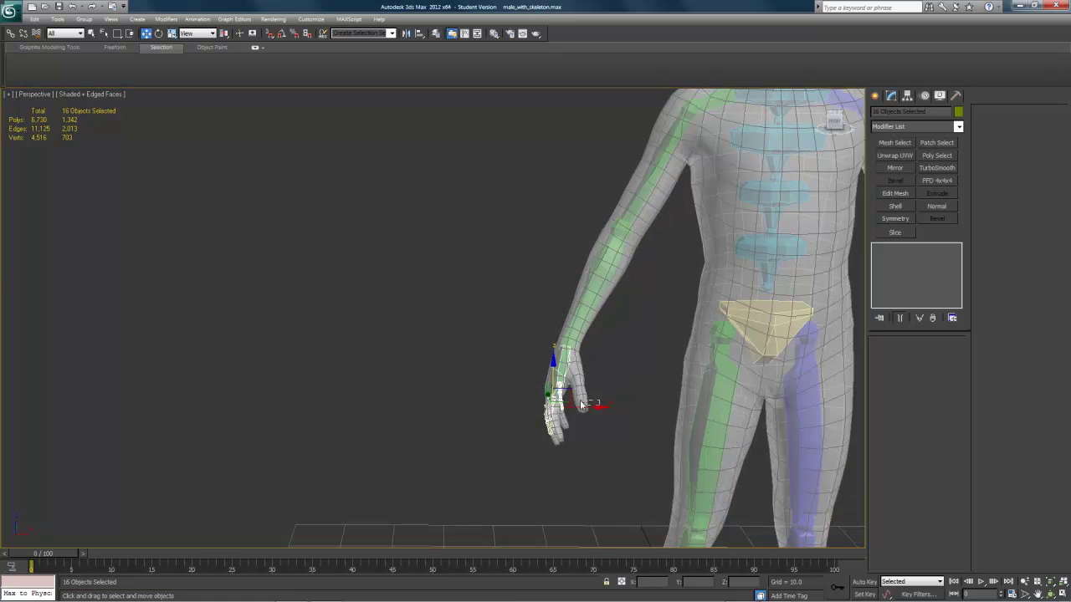
pyautogui.moveTo(597, 404); pyautogui.dragTo(585, 394)
pyautogui.keyDown('alt'); pyautogui.moveTo(585, 394); pyautogui.dragTo(635, 404, button='middle'); pyautogui.keyUp('alt')
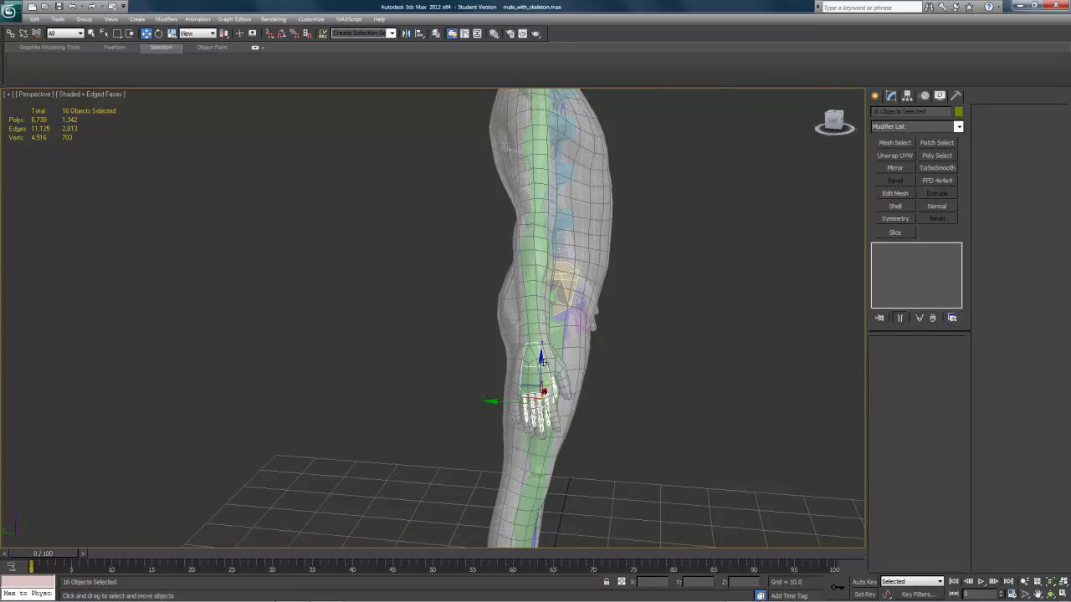
pyautogui.moveTo(548, 343); pyautogui.dragTo(565, 290)
# Step: Examine the bent right elbow and forearm from several angles, close up and with the whole body in view
pyautogui.moveTo(555, 266); pyautogui.dragTo(623, 385, button='middle')
pyautogui.keyDown('alt'); pyautogui.moveTo(623, 384); pyautogui.dragTo(503, 409, button='middle'); pyautogui.keyUp('alt')
pyautogui.scroll(5, 599, 376)
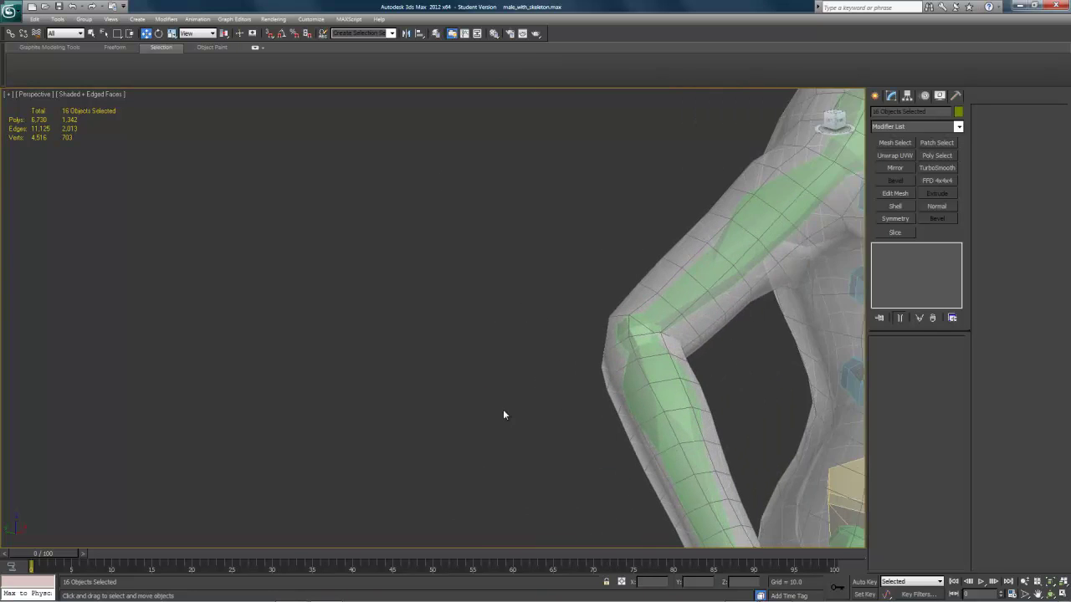
pyautogui.scroll(3, 502, 409)
pyautogui.moveTo(791, 435); pyautogui.dragTo(778, 407, button='middle')
pyautogui.moveTo(778, 407); pyautogui.dragTo(540, 388, button='middle')
pyautogui.keyDown('alt'); pyautogui.moveTo(779, 329); pyautogui.dragTo(678, 352, button='middle'); pyautogui.keyUp('alt')
pyautogui.scroll(-5, 674, 352)
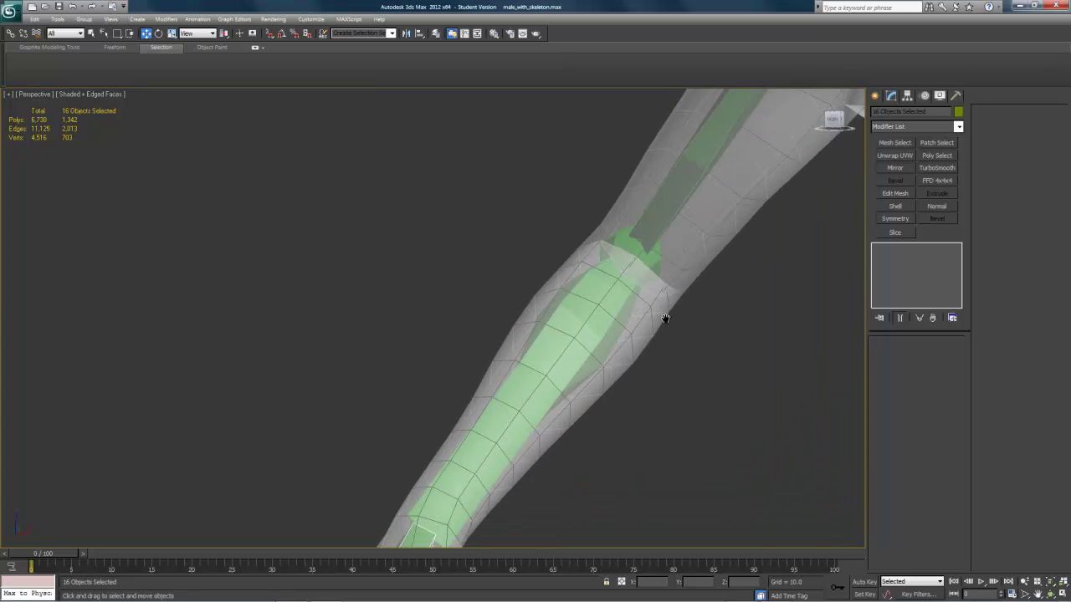
pyautogui.keyDown('alt'); pyautogui.moveTo(585, 400); pyautogui.dragTo(595, 376, button='middle'); pyautogui.keyUp('alt')
pyautogui.scroll(-3, 589, 370)
pyautogui.scroll(-2, 502, 265)
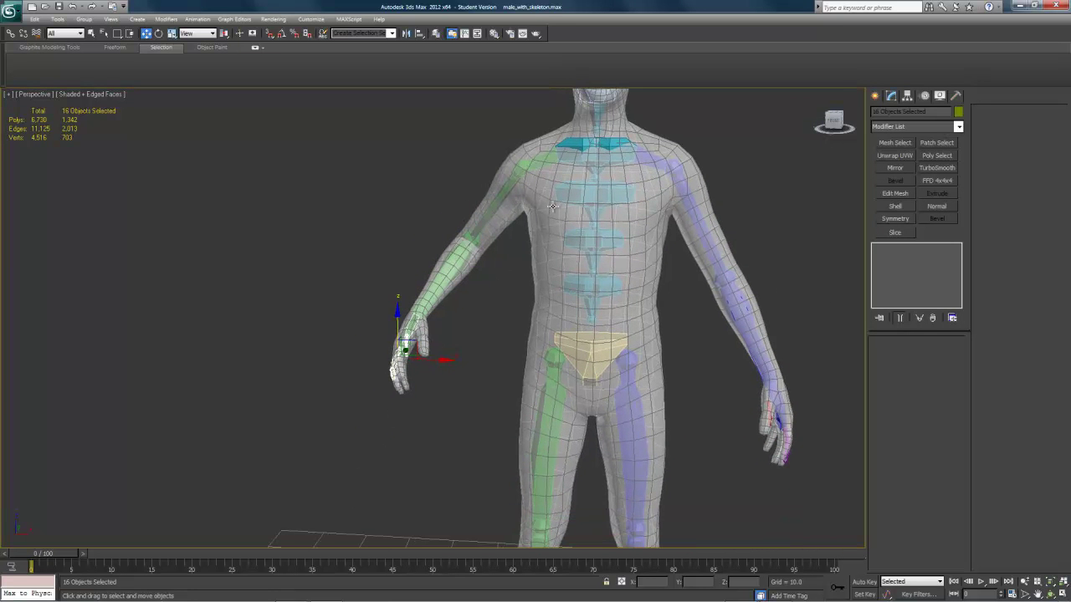
pyautogui.scroll(-3, 593, 388)
pyautogui.keyDown('alt'); pyautogui.moveTo(539, 429); pyautogui.dragTo(557, 406, button='middle'); pyautogui.keyUp('alt')
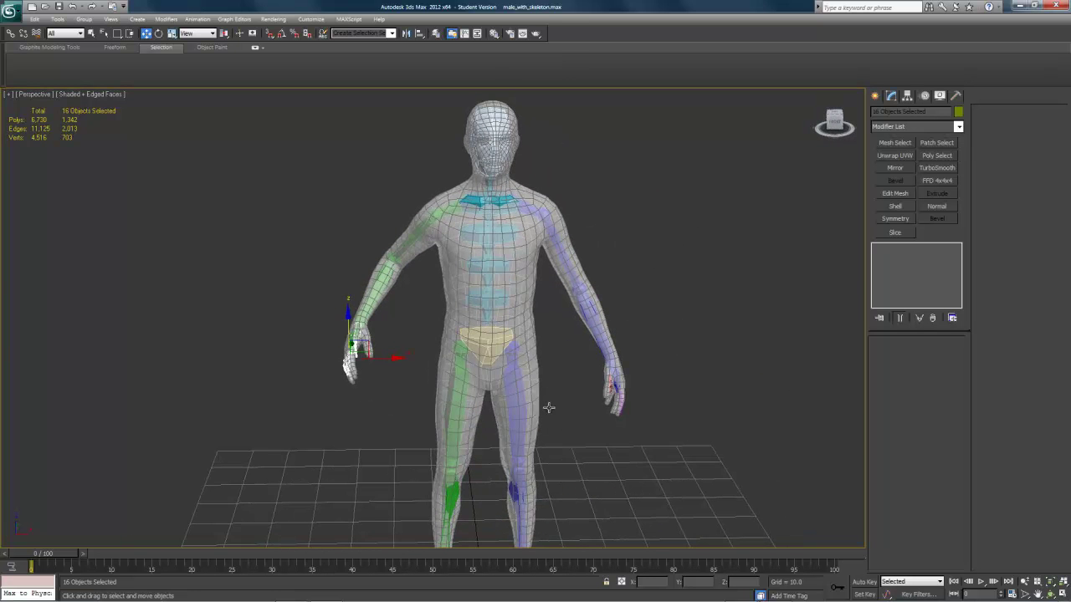
# Step: Undo the test moves of the right hand's bones
pyautogui.hotkey('ctrl', 'z')
pyautogui.hotkey('ctrl', 'z')
pyautogui.hotkey('ctrl', 'z')
pyautogui.hotkey('ctrl', 'z')
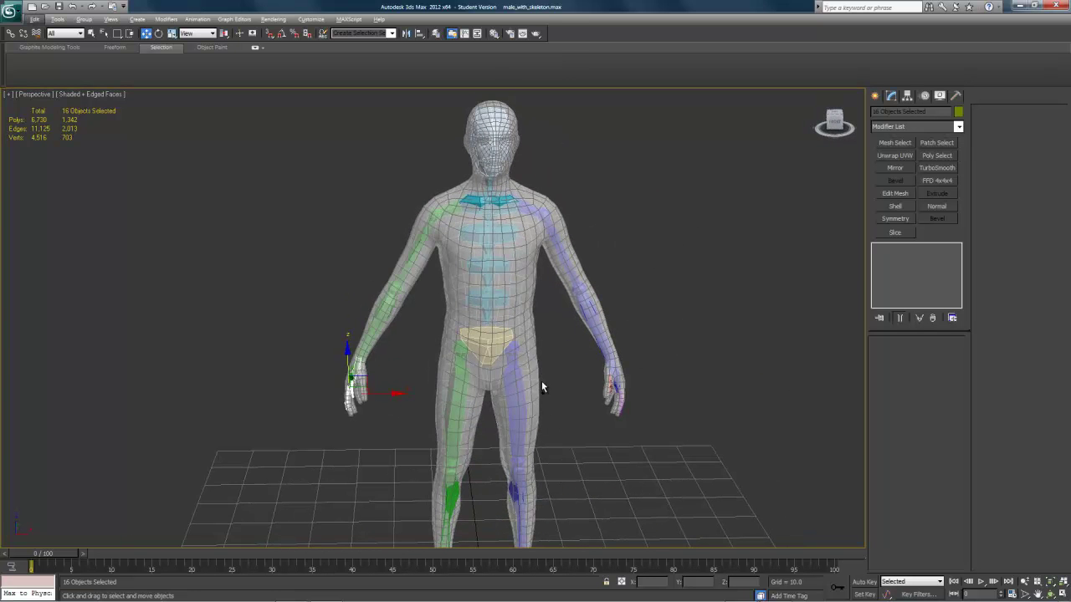
pyautogui.keyDown('alt'); pyautogui.moveTo(540, 390); pyautogui.dragTo(517, 304, button='middle'); pyautogui.keyUp('alt')
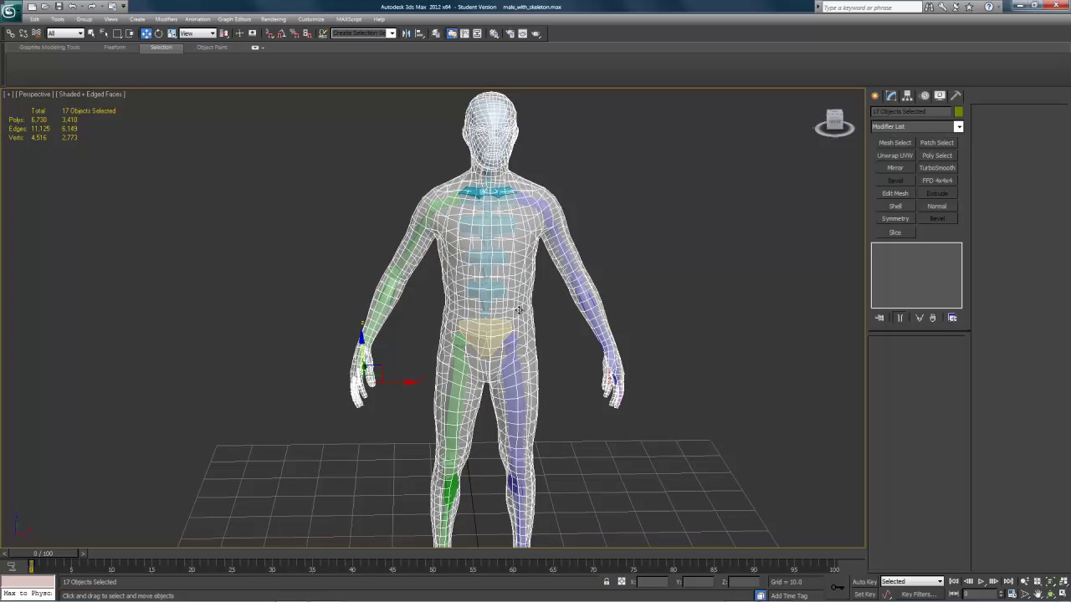
pyautogui.hotkey('ctrl', 'z')
# Step: Return to envelope editing on the body's Skin modifier and turn off vertex selection
pyautogui.click(520, 335)
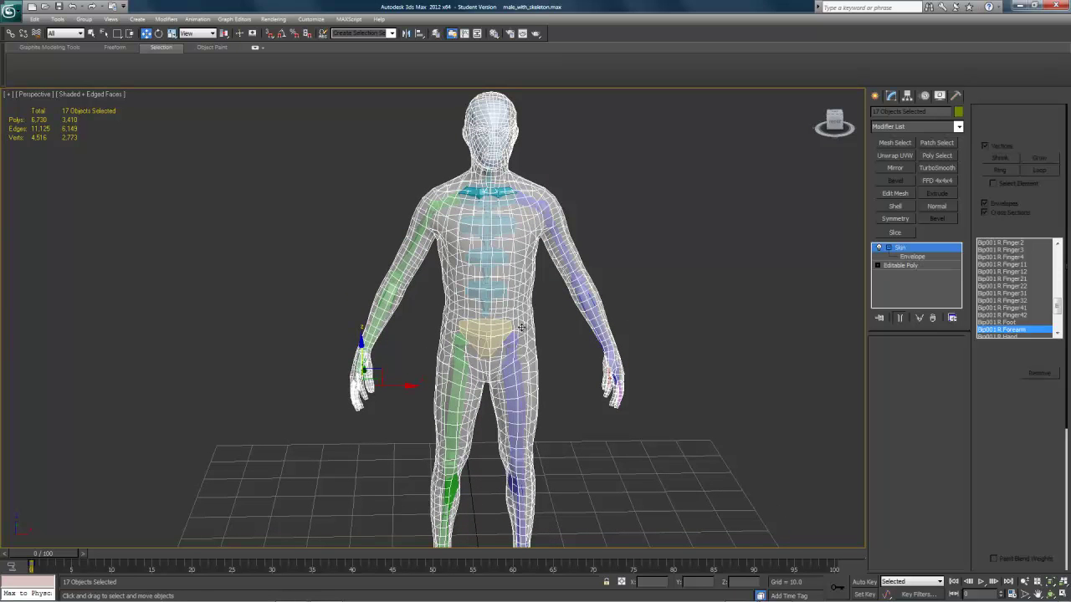
pyautogui.press('1')
pyautogui.keyDown('alt'); pyautogui.moveTo(747, 390); pyautogui.dragTo(840, 399, button='middle'); pyautogui.keyUp('alt')
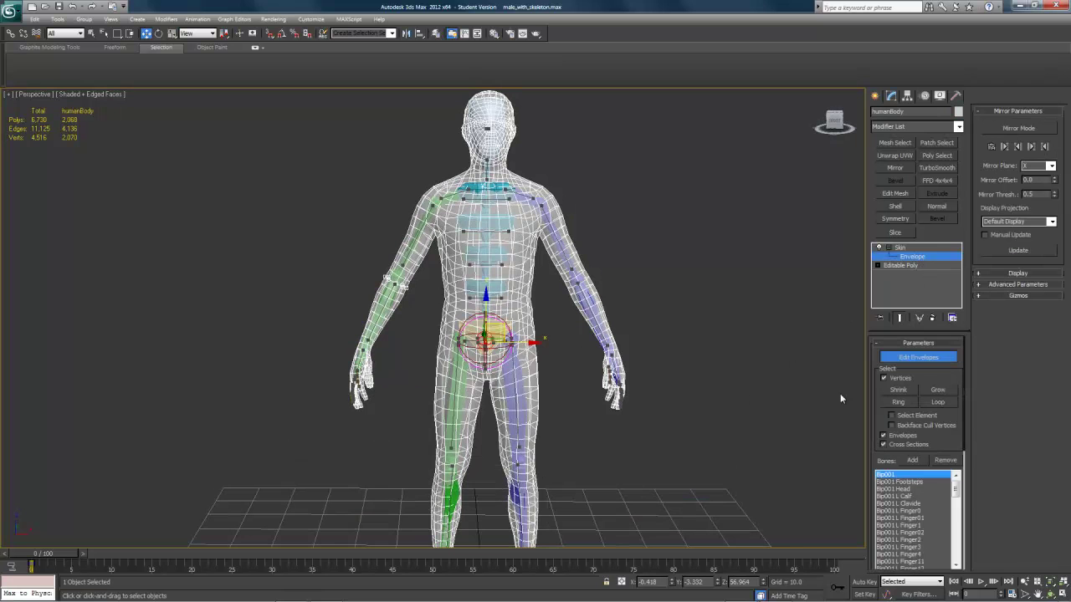
pyautogui.click(884, 379)
pyautogui.keyDown('alt'); pyautogui.moveTo(661, 436); pyautogui.dragTo(671, 397, button='middle'); pyautogui.keyUp('alt')
pyautogui.moveTo(968, 595)
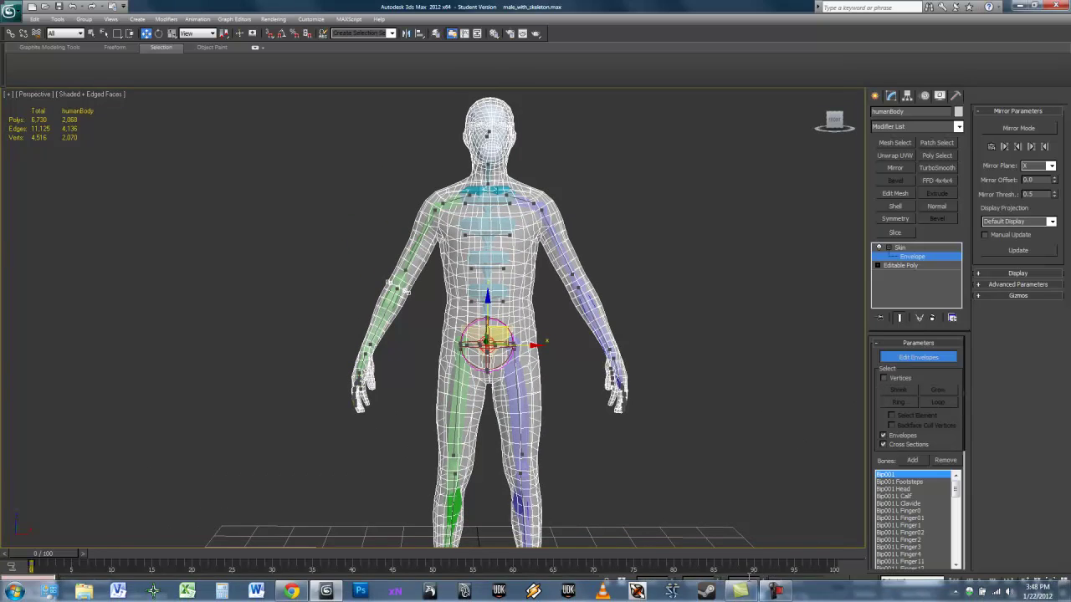
pyautogui.click(770, 595)
pyautogui.click(1046, 532)
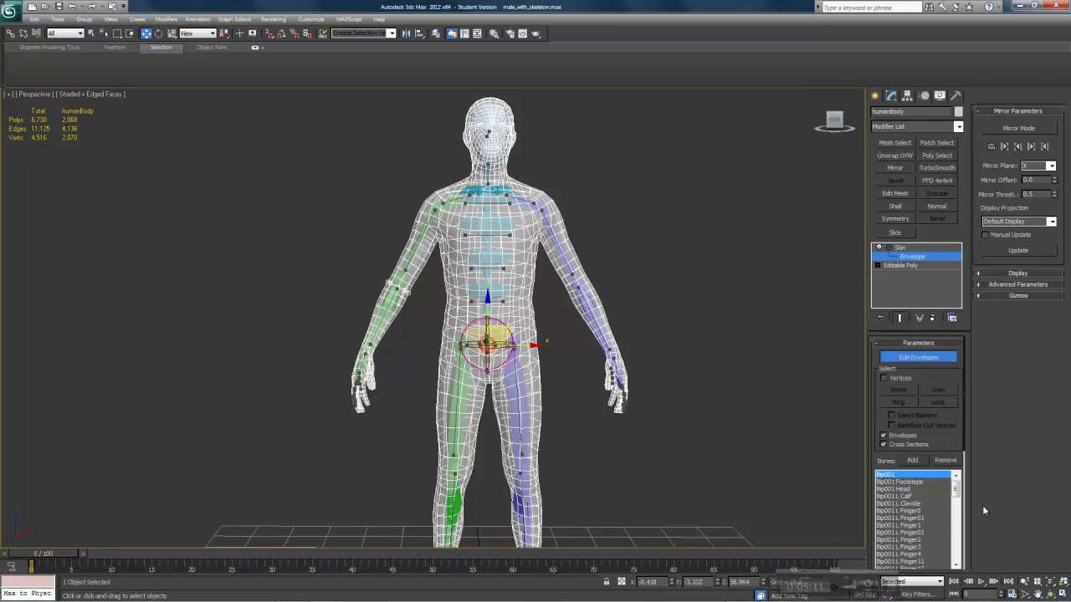
# Step: Open the Painter Options for Paint Weights and move the window clear of the body
pyautogui.moveTo(946, 446); pyautogui.dragTo(942, 180)
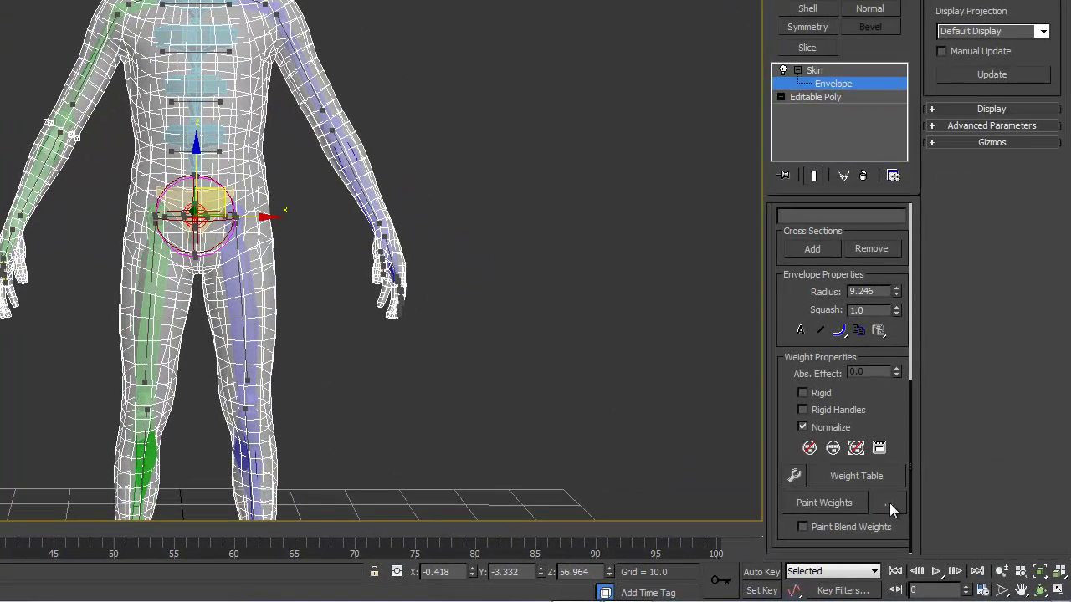
pyautogui.click(949, 536)
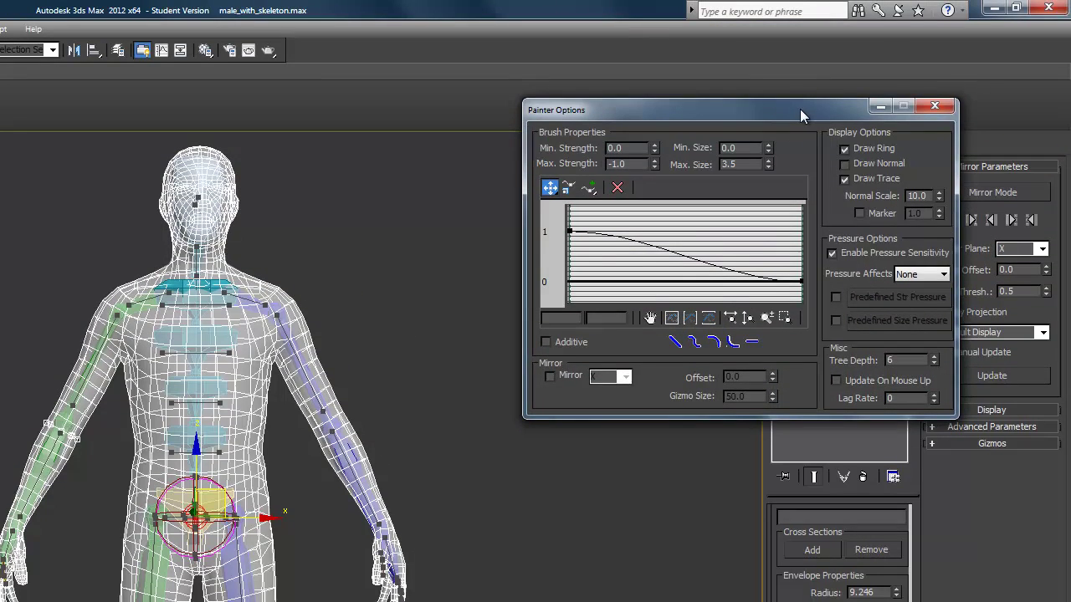
pyautogui.moveTo(799, 109); pyautogui.dragTo(670, 143)
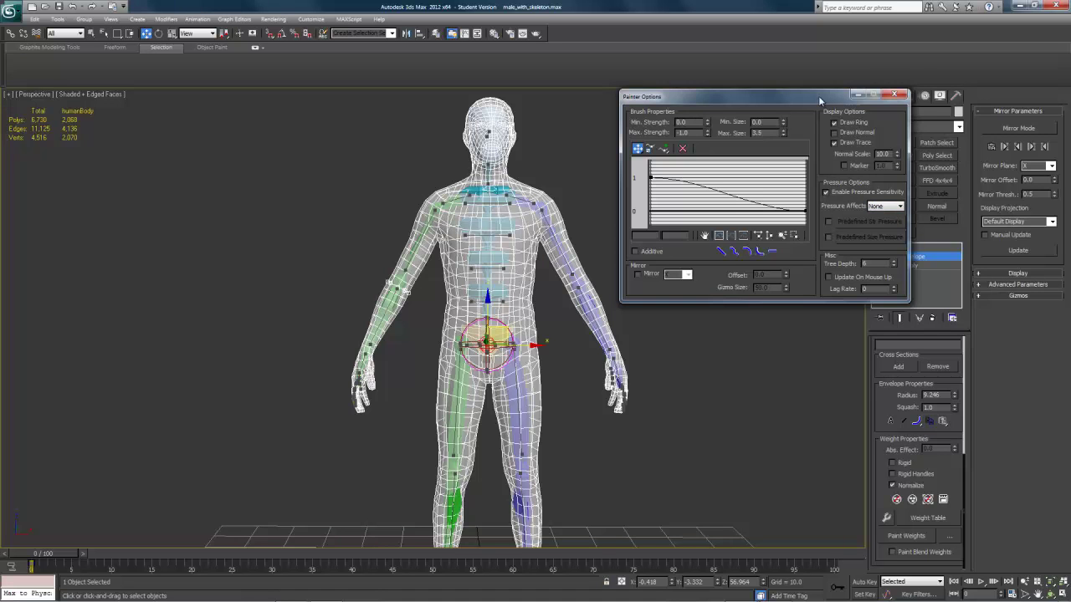
pyautogui.moveTo(828, 97); pyautogui.dragTo(824, 66)
# Step: Make Bip001 L UpperArm the active bone in the Skin modifier and turn off the mesh's see-through display
pyautogui.scroll(5, 951, 458)
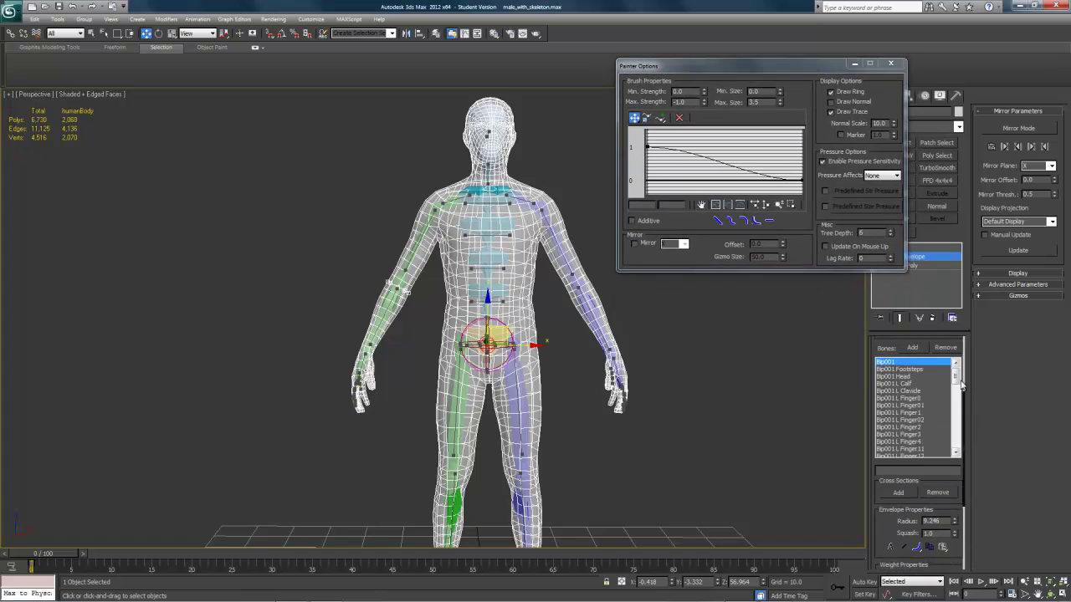
pyautogui.moveTo(956, 379); pyautogui.dragTo(956, 397)
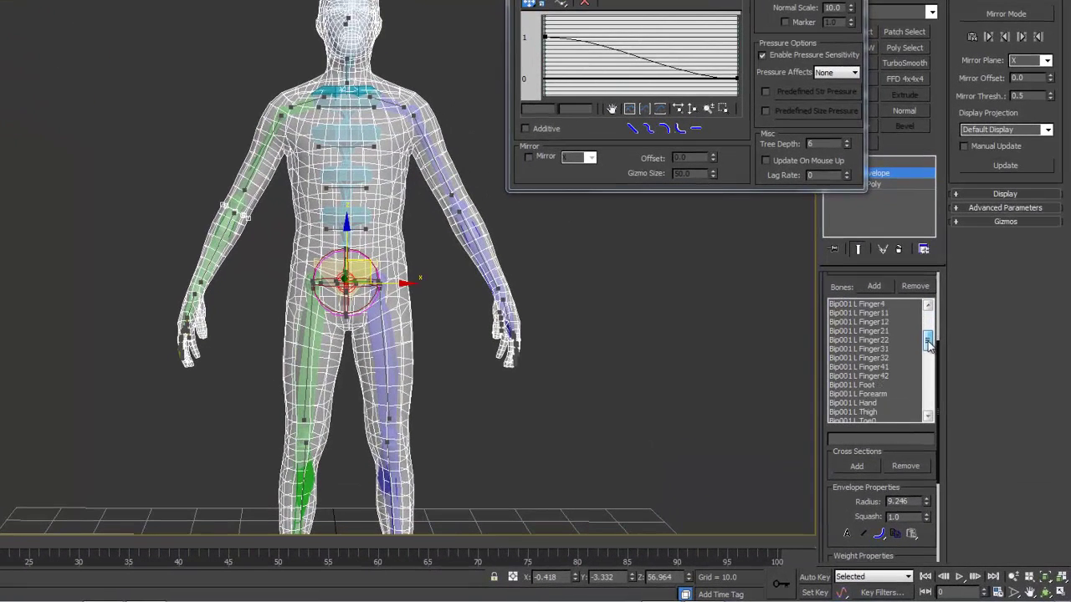
pyautogui.scroll(-3, 870, 393)
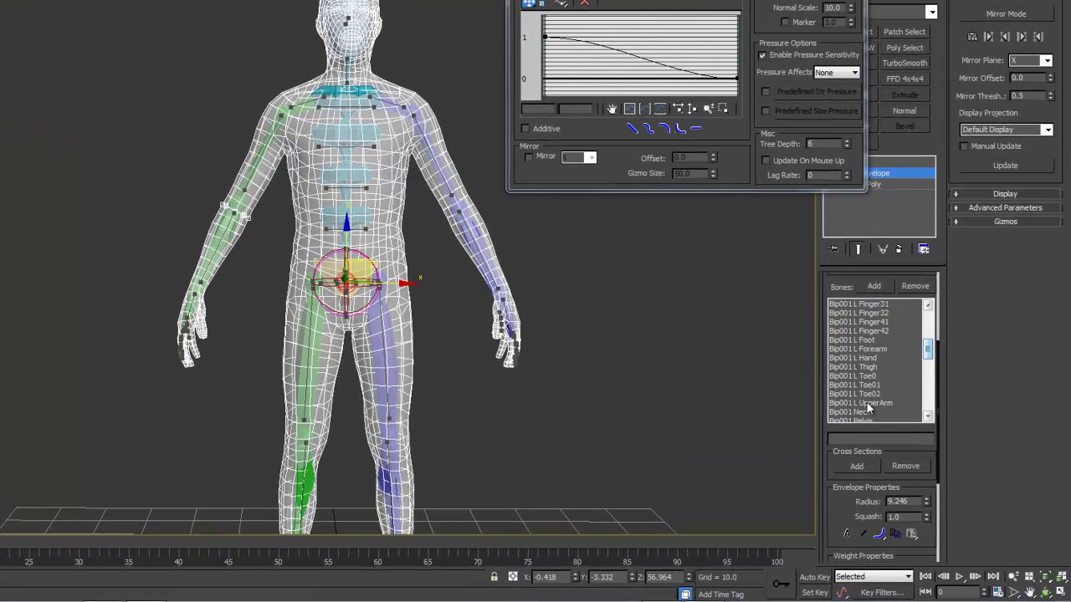
pyautogui.click(869, 404)
pyautogui.moveTo(455, 256); pyautogui.dragTo(305, 366, button='middle')
pyautogui.scroll(5, 381, 294)
pyautogui.hotkey('alt', 'x')
pyautogui.moveTo(512, 231); pyautogui.dragTo(412, 289, button='middle')
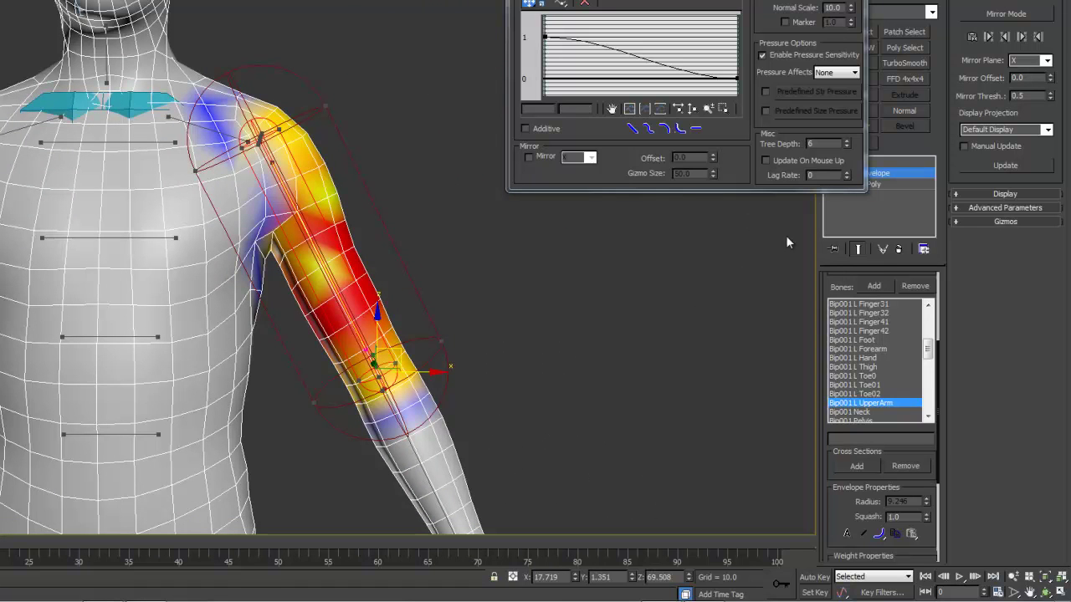
# Step: Paint away the L UpperArm bone's weight from the chest beside the left shoulder with Paint Weights, and close the Painter Options
pyautogui.scroll(-5, 920, 497)
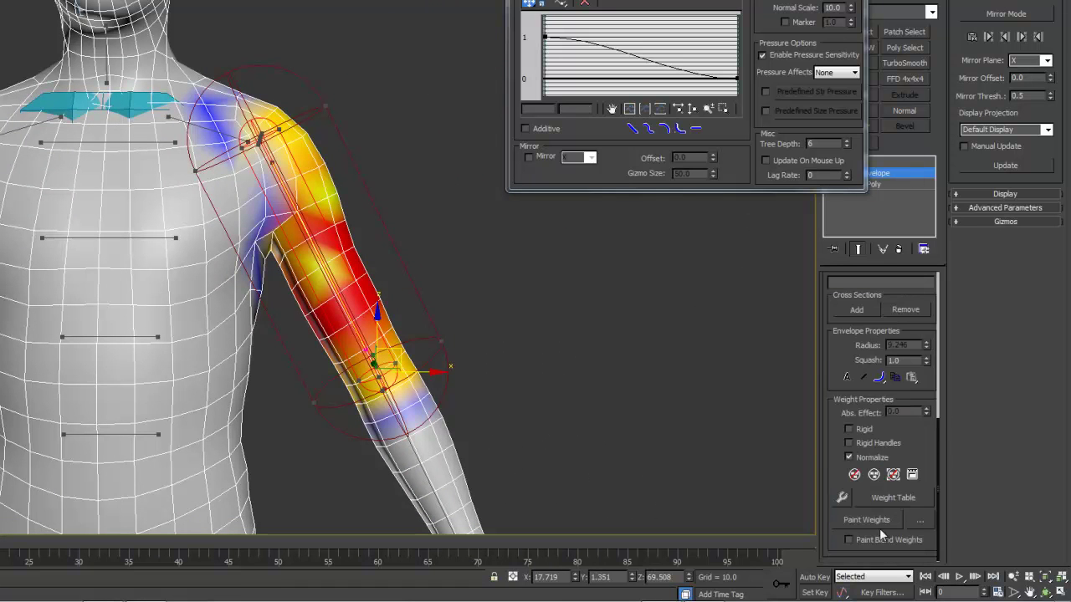
pyautogui.click(867, 518)
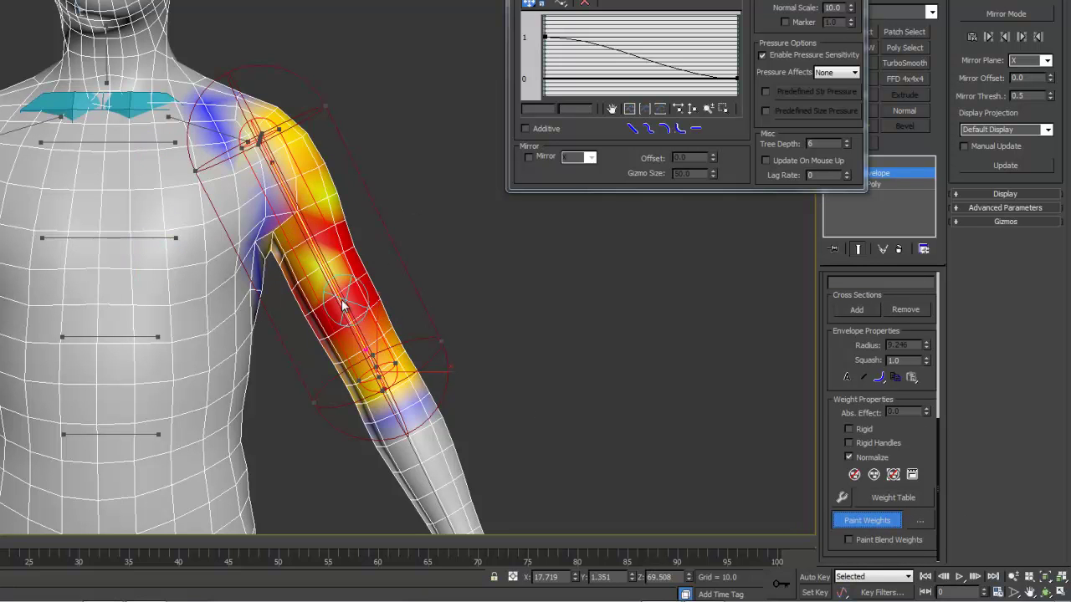
pyautogui.keyDown('alt'); pyautogui.moveTo(349, 314); pyautogui.dragTo(399, 351, button='middle'); pyautogui.keyUp('alt')
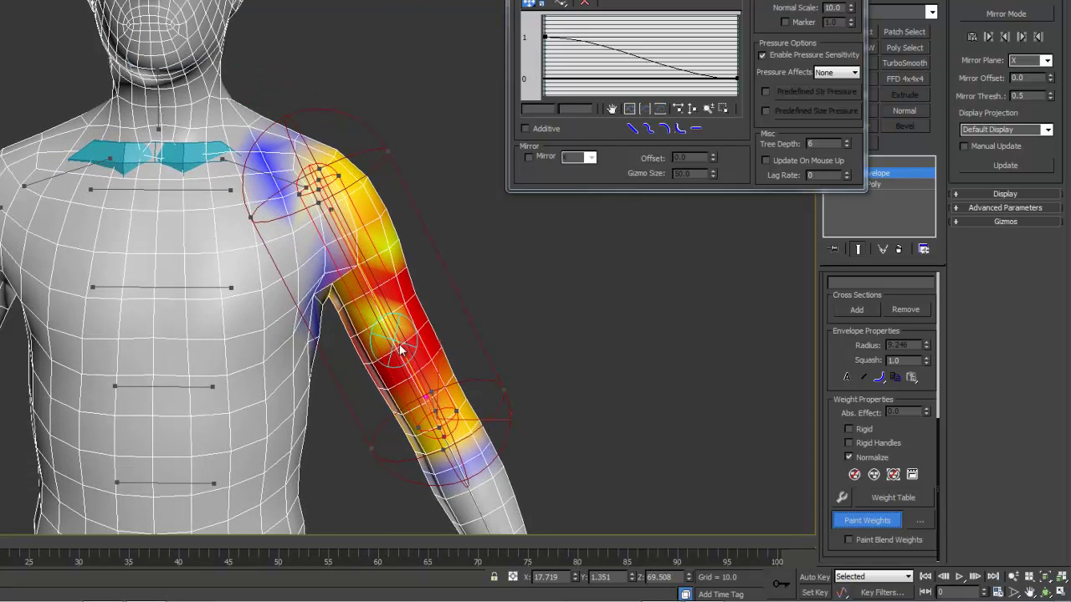
pyautogui.keyDown('alt'); pyautogui.moveTo(275, 217); pyautogui.dragTo(258, 134); pyautogui.keyUp('alt')
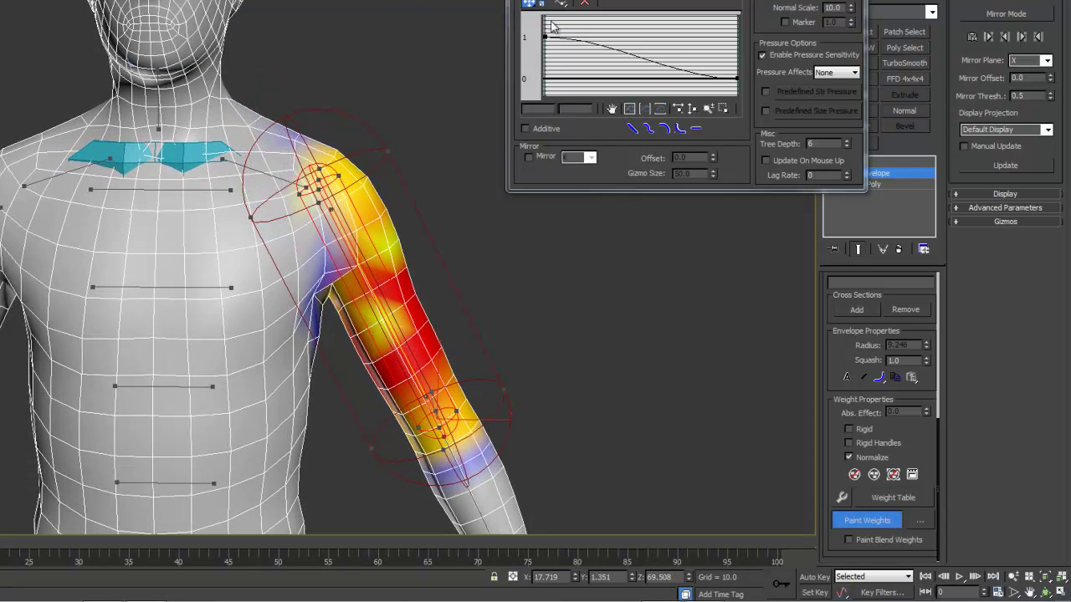
pyautogui.keyDown('alt'); pyautogui.moveTo(290, 248); pyautogui.dragTo(278, 239, button='middle'); pyautogui.keyUp('alt')
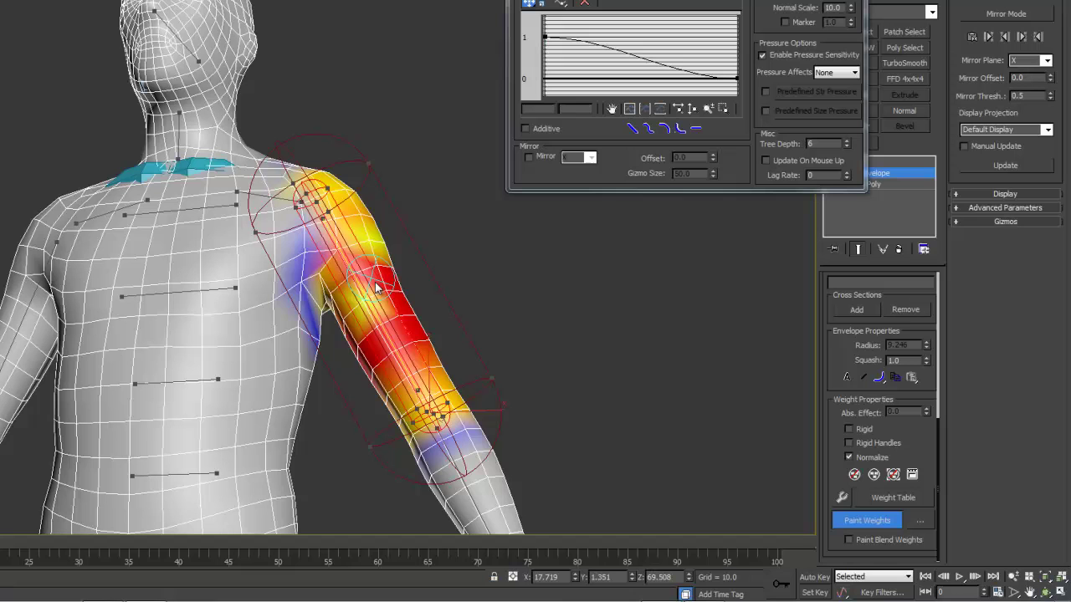
pyautogui.moveTo(289, 267); pyautogui.dragTo(303, 250)
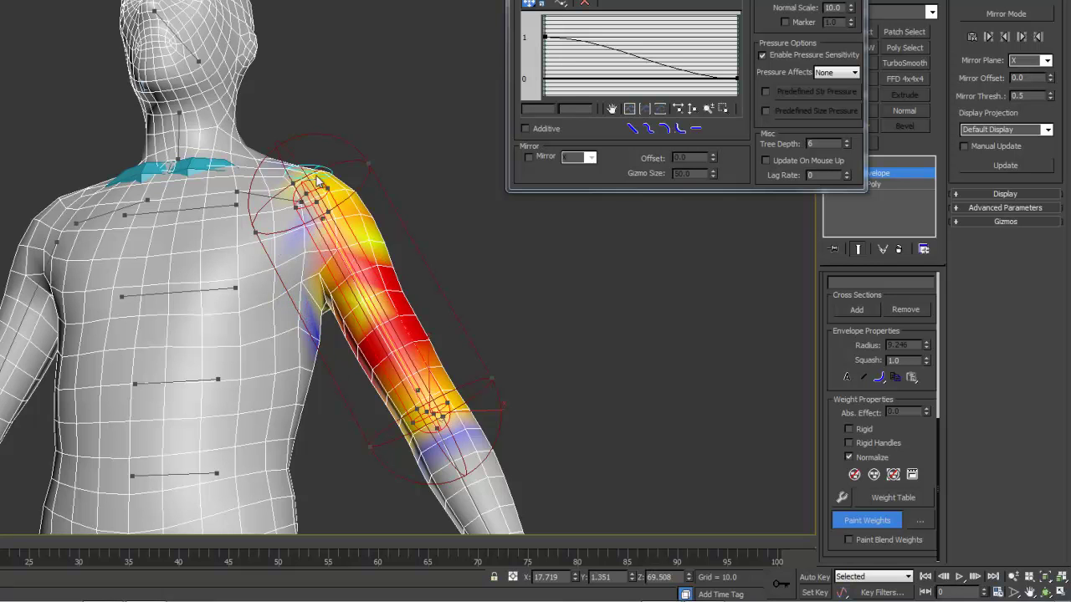
pyautogui.moveTo(373, 354); pyautogui.dragTo(353, 233, button='middle')
pyautogui.moveTo(357, 269)
pyautogui.keyDown('alt'); pyautogui.mouseDown(button='middle')
pyautogui.moveTo(297, 254)
pyautogui.moveTo(319, 253)
pyautogui.mouseUp(button='middle'); pyautogui.keyUp('alt')
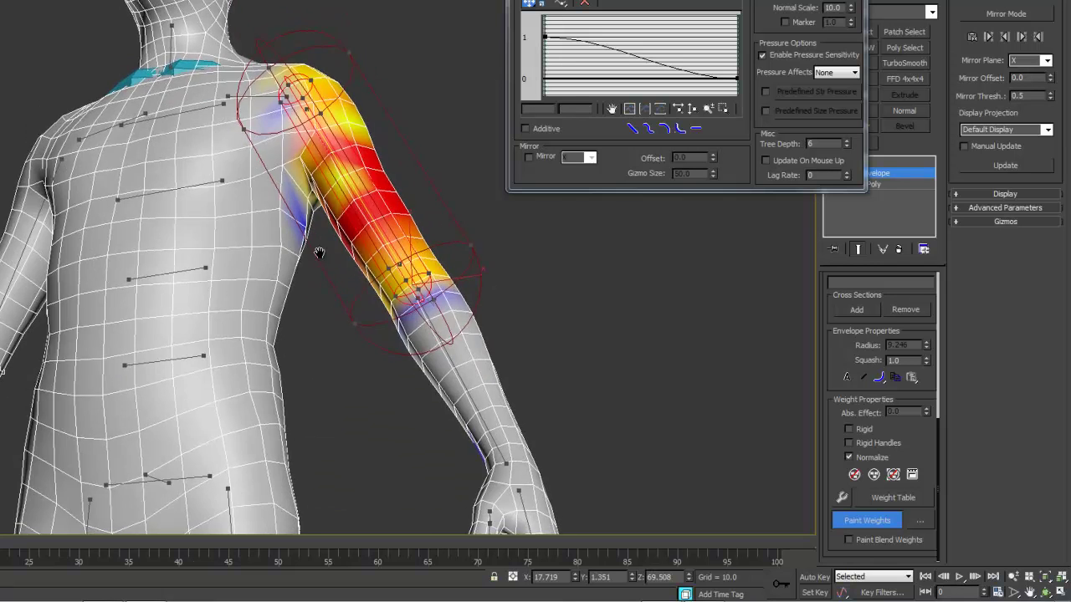
pyautogui.scroll(3, 332, 288)
pyautogui.scroll(-5, 332, 283)
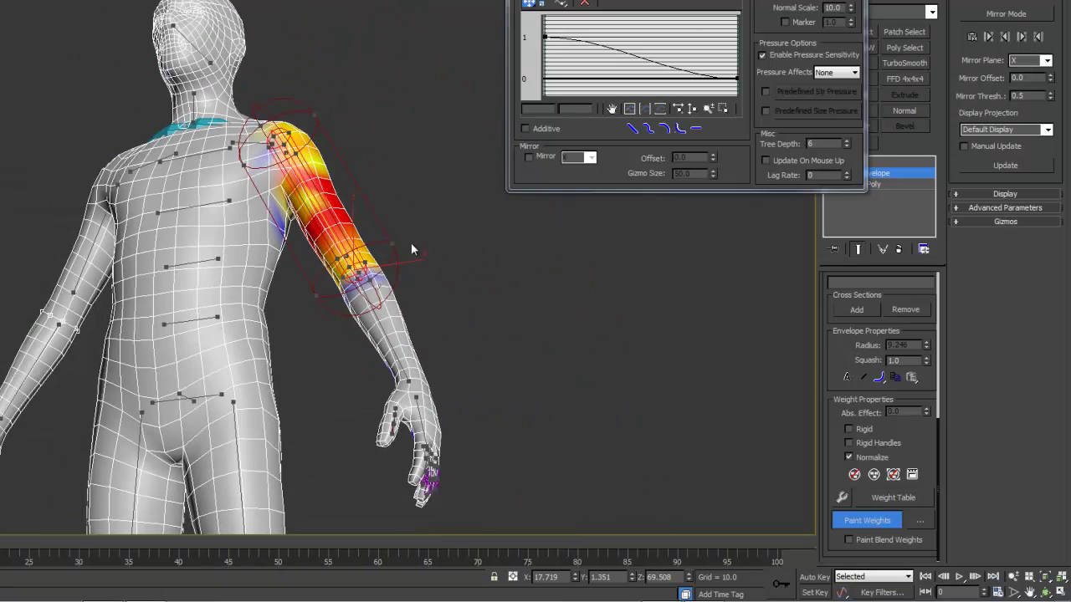
pyautogui.click(853, 1)
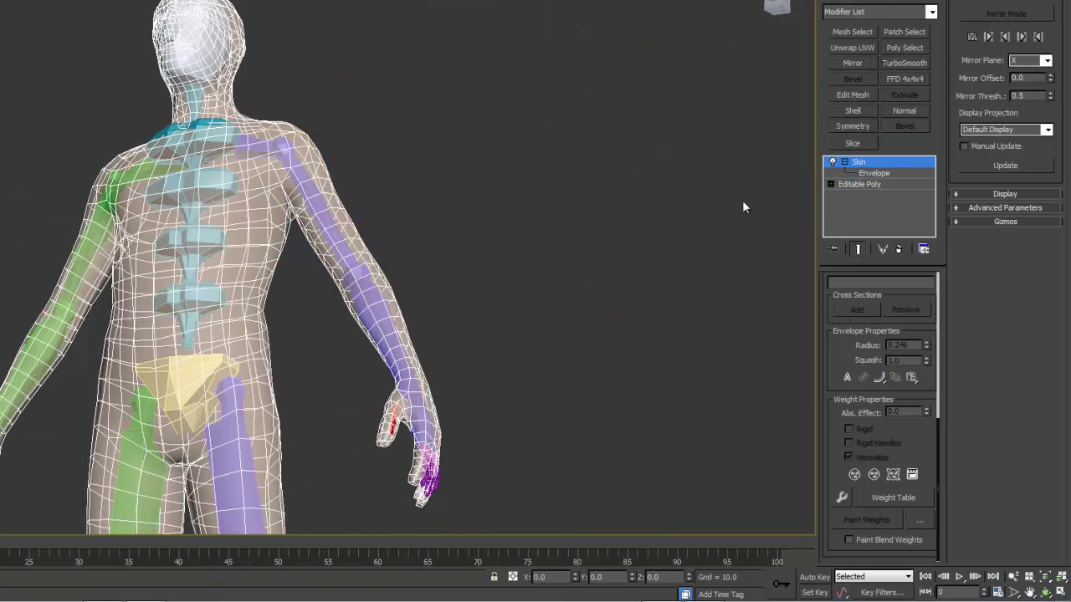
# Step: Select the left hand's bones with the mesh see-through and try moving them to test the arm's deformation
pyautogui.scroll(2, 502, 443)
pyautogui.moveTo(390, 413); pyautogui.dragTo(497, 513)
pyautogui.scroll(3, 435, 366)
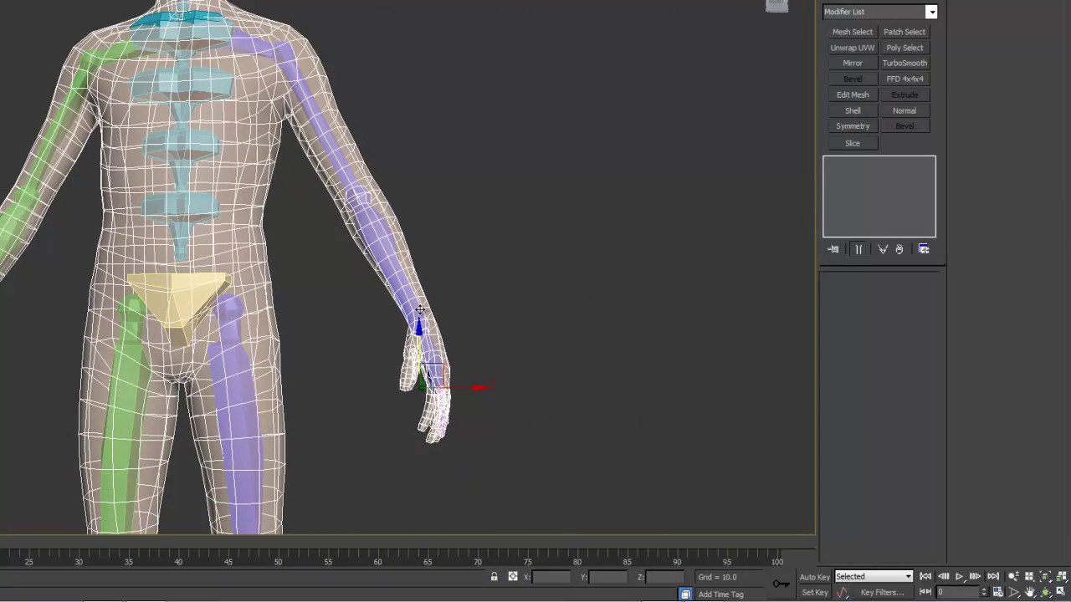
pyautogui.moveTo(419, 310); pyautogui.dragTo(422, 293)
pyautogui.moveTo(496, 389); pyautogui.dragTo(519, 219)
# Step: Undo the test moves of the left hand's bones
pyautogui.click(552, 291)
pyautogui.hotkey('ctrl', 'z')
pyautogui.hotkey('ctrl', 'z')
pyautogui.hotkey('ctrl', 'z')
pyautogui.hotkey('ctrl', 'z')
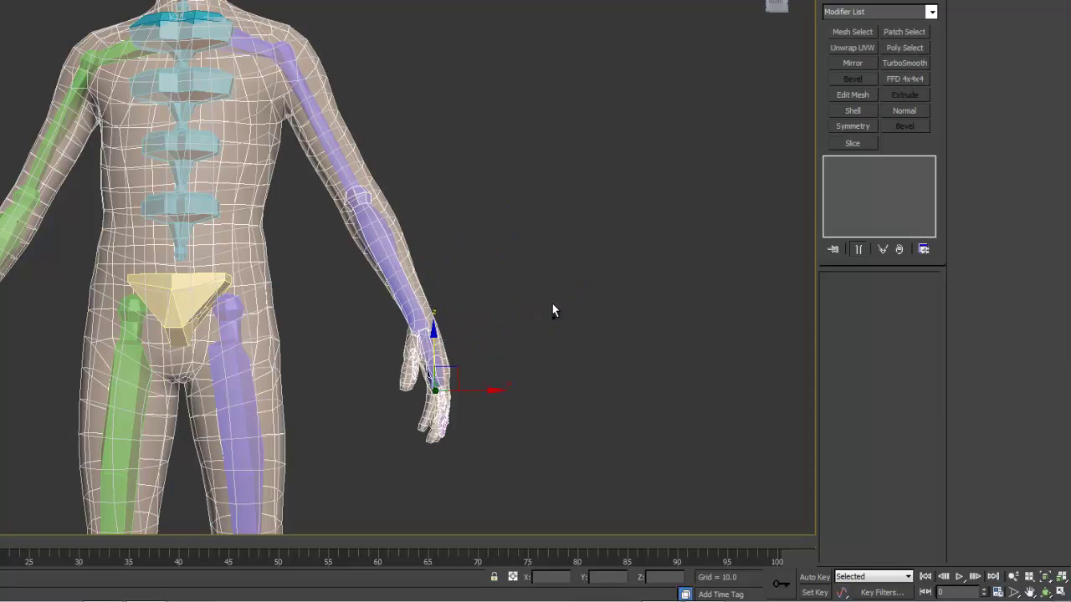
# Step: Try moving the left hand's bone sideways and upward to test the arm's deformation, and undo the test moves
pyautogui.hotkey('ctrl', 'z')
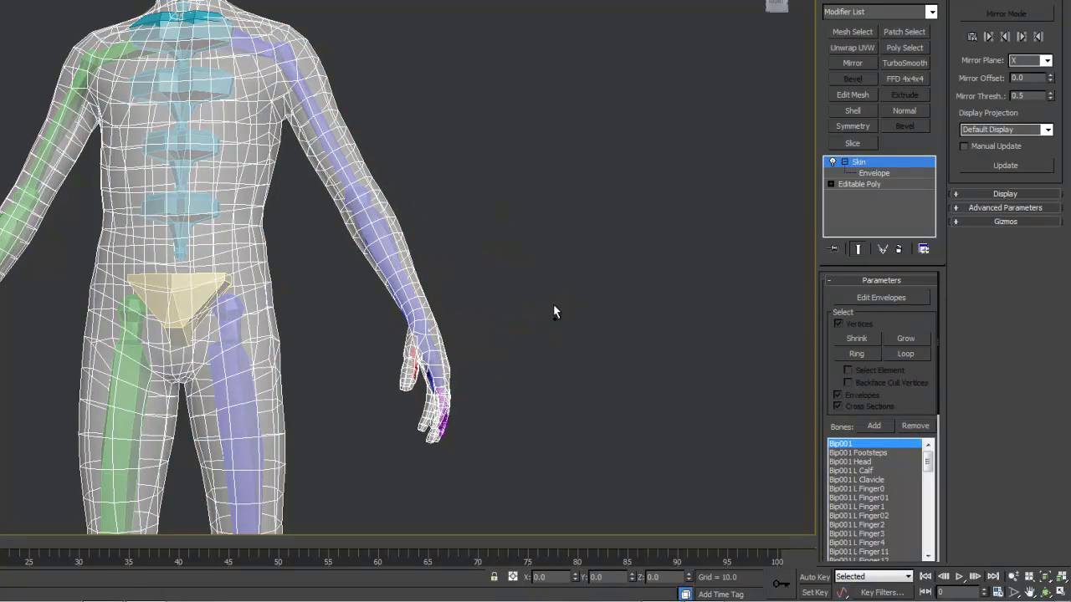
pyautogui.moveTo(377, 336); pyautogui.dragTo(376, 336)
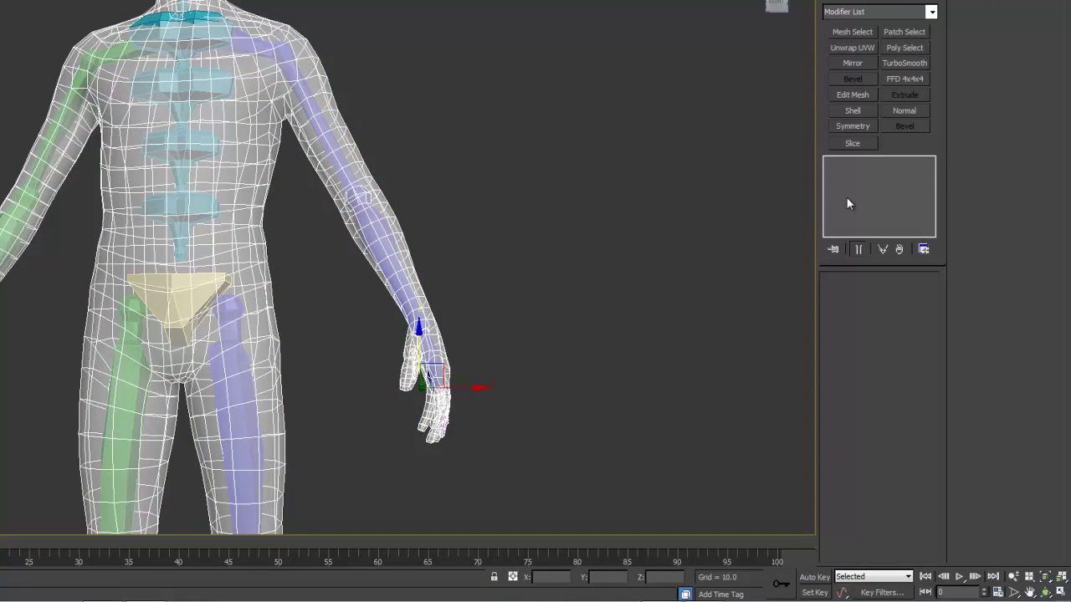
pyautogui.keyDown('alt'); pyautogui.click(432, 313); pyautogui.keyUp('alt')
pyautogui.moveTo(493, 389); pyautogui.dragTo(533, 383)
pyautogui.keyDown('alt'); pyautogui.moveTo(533, 382); pyautogui.dragTo(449, 350, button='middle'); pyautogui.keyUp('alt')
pyautogui.moveTo(442, 337); pyautogui.dragTo(443, 312)
pyautogui.hotkey('ctrl', 'z')
pyautogui.keyDown('alt'); pyautogui.moveTo(447, 343); pyautogui.dragTo(540, 384, button='middle'); pyautogui.keyUp('alt')
pyautogui.hotkey('ctrl', 'z')
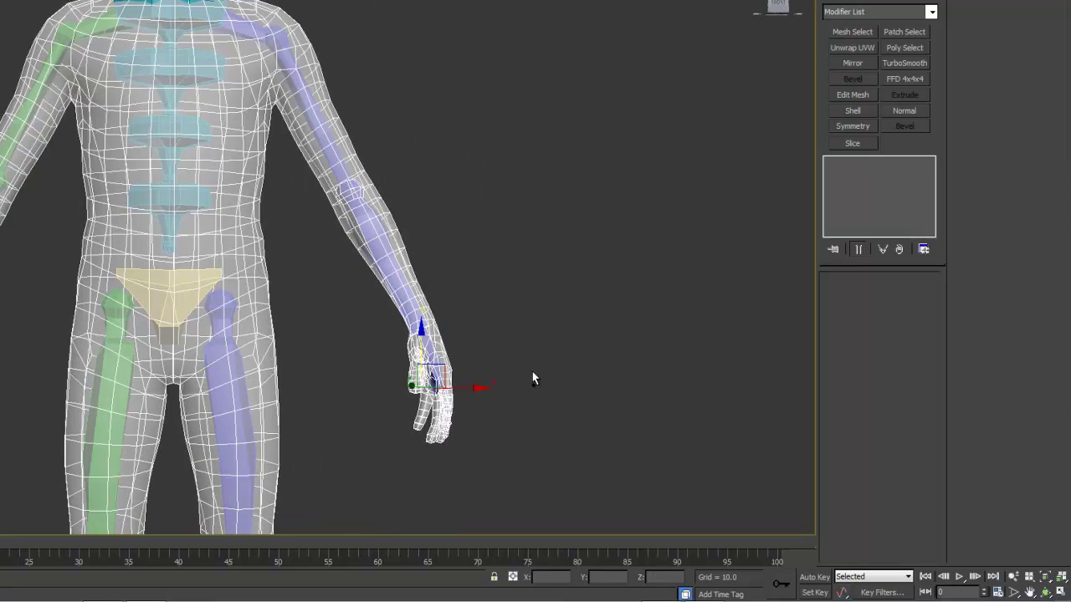
# Step: Edit the Skin modifier's envelopes with Paint Weights on, make Bip001 L UpperArm the active bone and turn off the mesh's see-through display
pyautogui.click(872, 173)
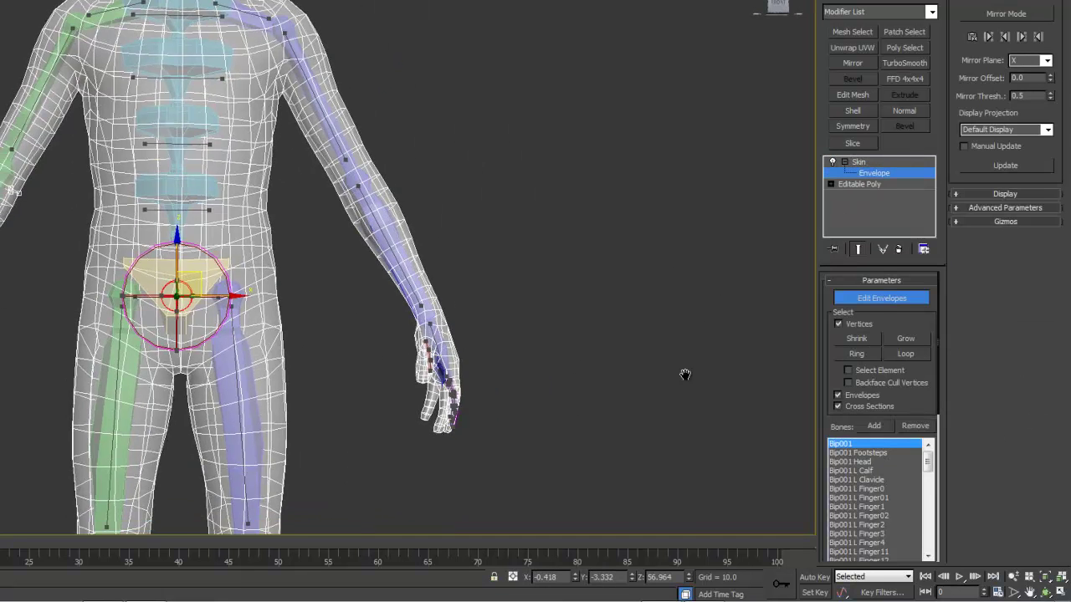
pyautogui.moveTo(684, 376); pyautogui.dragTo(679, 263, button='middle')
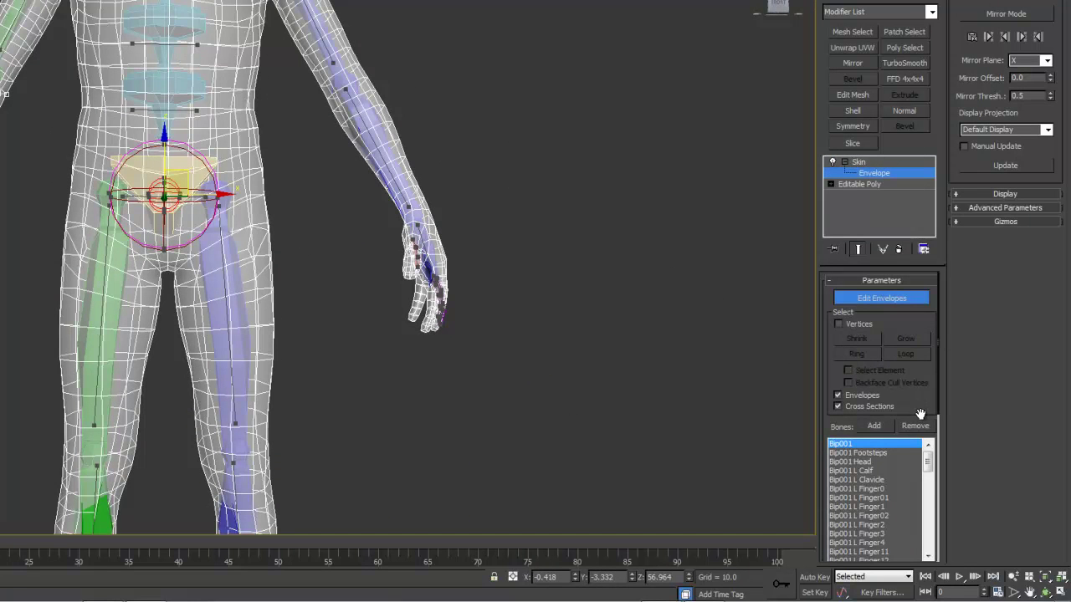
pyautogui.moveTo(920, 414); pyautogui.dragTo(920, 50)
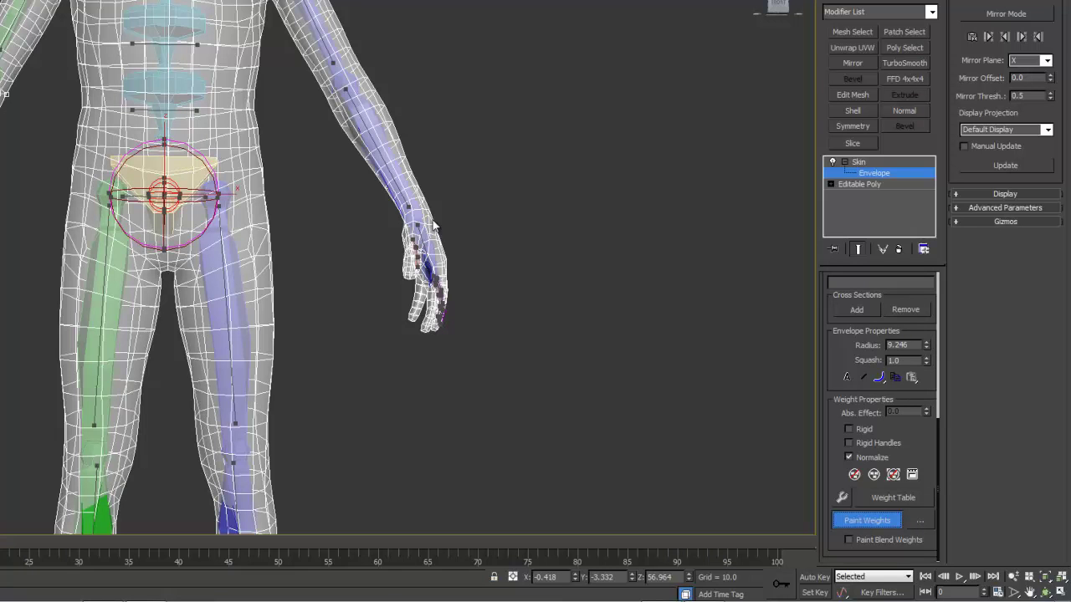
pyautogui.scroll(5, 926, 392)
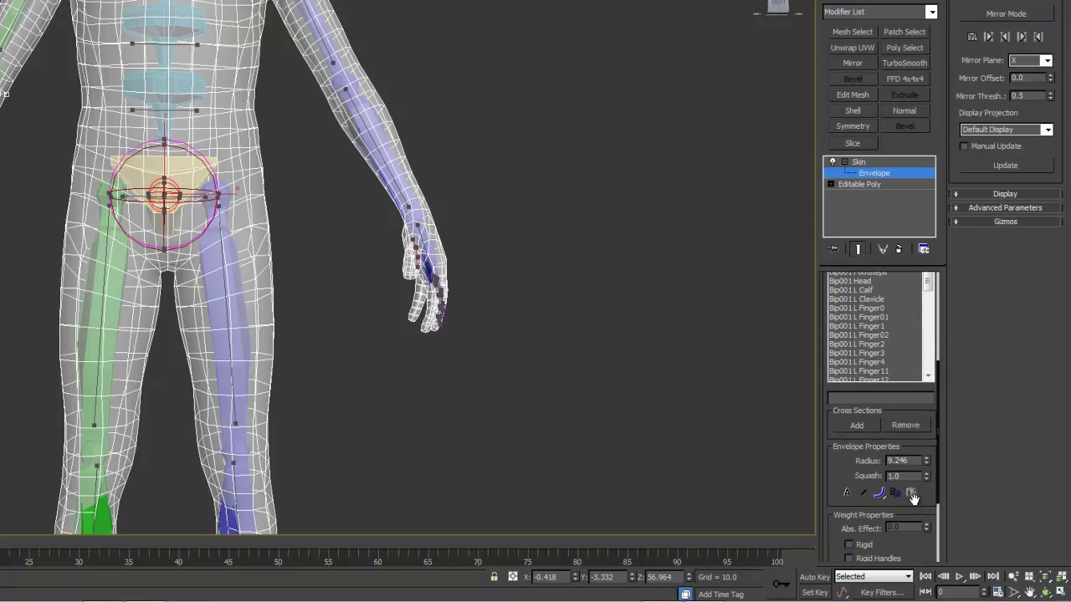
pyautogui.moveTo(927, 351); pyautogui.dragTo(931, 385)
pyautogui.click(872, 394)
pyautogui.moveTo(439, 145); pyautogui.dragTo(520, 305, button='middle')
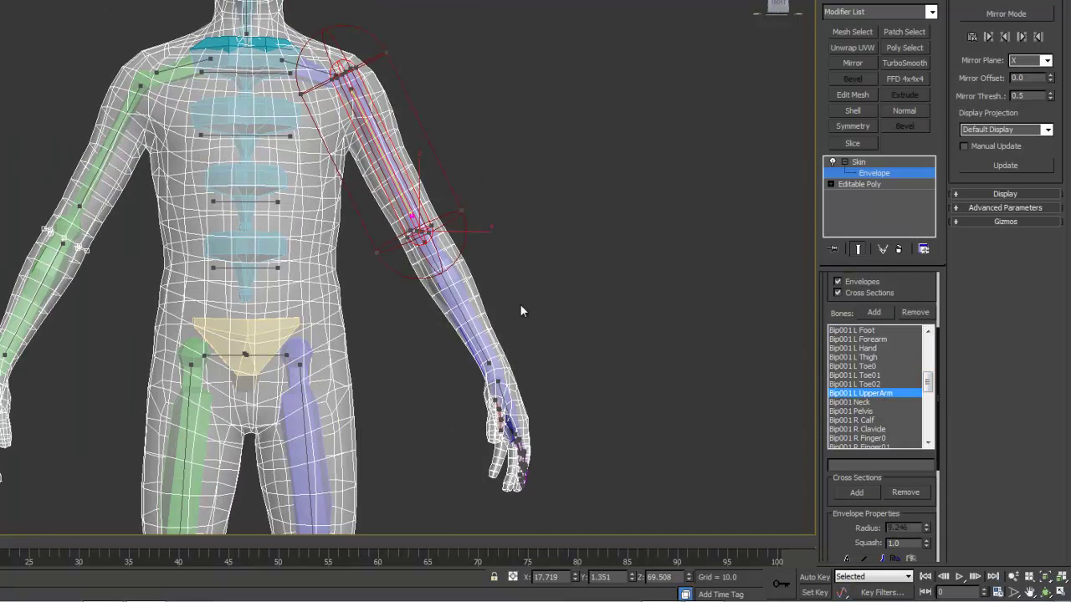
pyautogui.scroll(3, 434, 213)
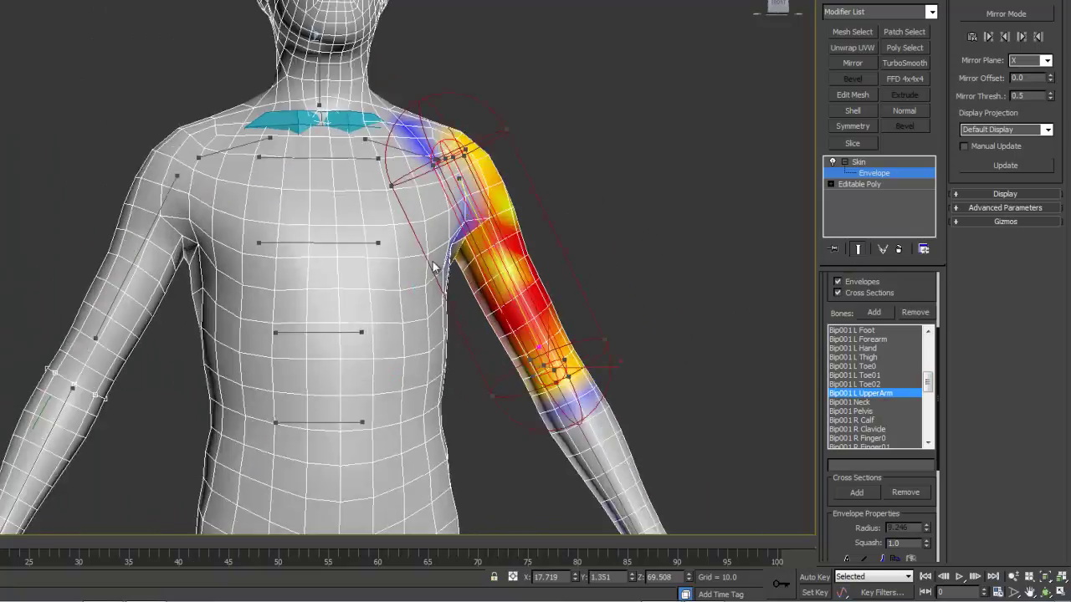
# Step: Paint away the L UpperArm bone's weight from the side of the chest below the left armpit and from beside the collarbone
pyautogui.scroll(3, 431, 273)
pyautogui.moveTo(431, 274)
pyautogui.keyDown('alt'); pyautogui.mouseDown(button='middle')
pyautogui.moveTo(520, 235)
pyautogui.moveTo(465, 250)
pyautogui.moveTo(438, 278)
pyautogui.mouseUp(button='middle'); pyautogui.keyUp('alt')
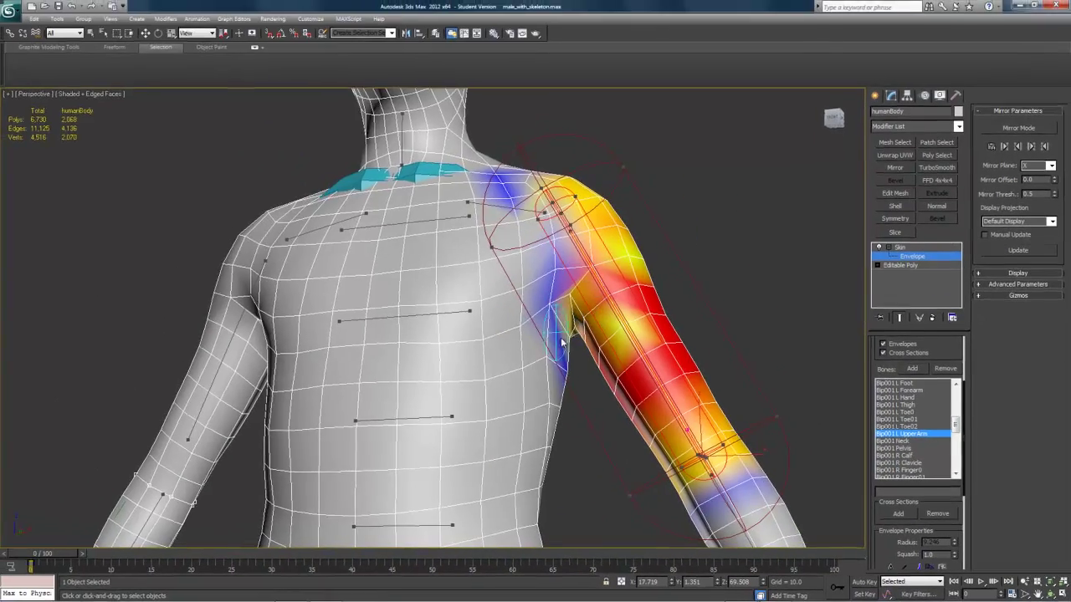
pyautogui.keyDown('alt'); pyautogui.moveTo(562, 341); pyautogui.dragTo(635, 368, button='middle'); pyautogui.keyUp('alt')
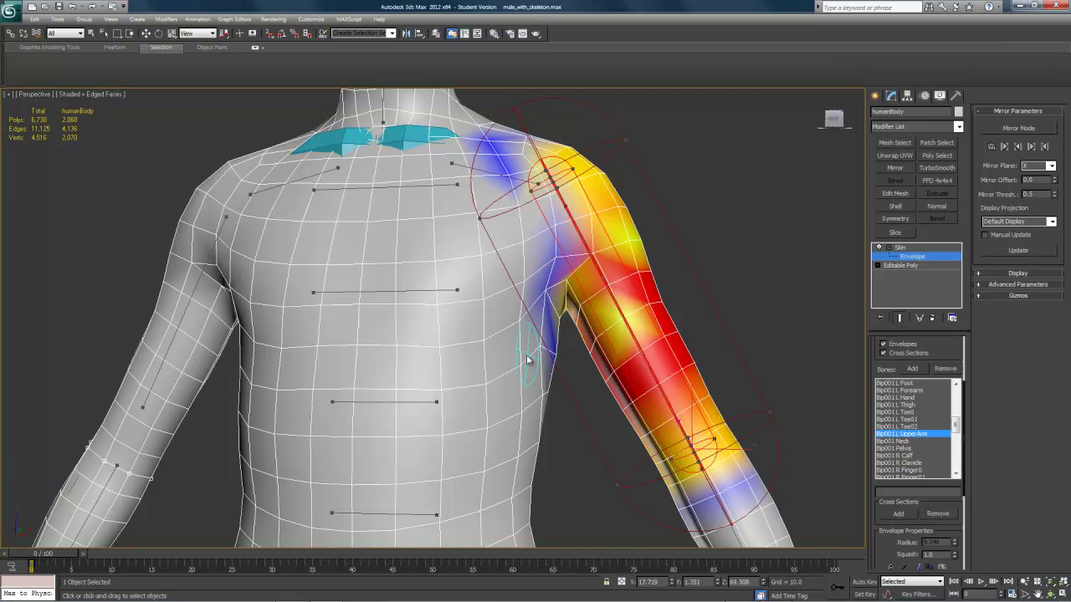
pyautogui.keyDown('alt'); pyautogui.moveTo(542, 355); pyautogui.dragTo(518, 367, button='middle'); pyautogui.keyUp('alt')
pyautogui.moveTo(507, 327)
pyautogui.keyDown('alt'); pyautogui.mouseDown()
pyautogui.moveTo(477, 234)
pyautogui.moveTo(522, 336)
pyautogui.mouseUp(); pyautogui.keyUp('alt')
pyautogui.keyDown('alt'); pyautogui.moveTo(488, 249); pyautogui.dragTo(514, 339, button='middle'); pyautogui.keyUp('alt')
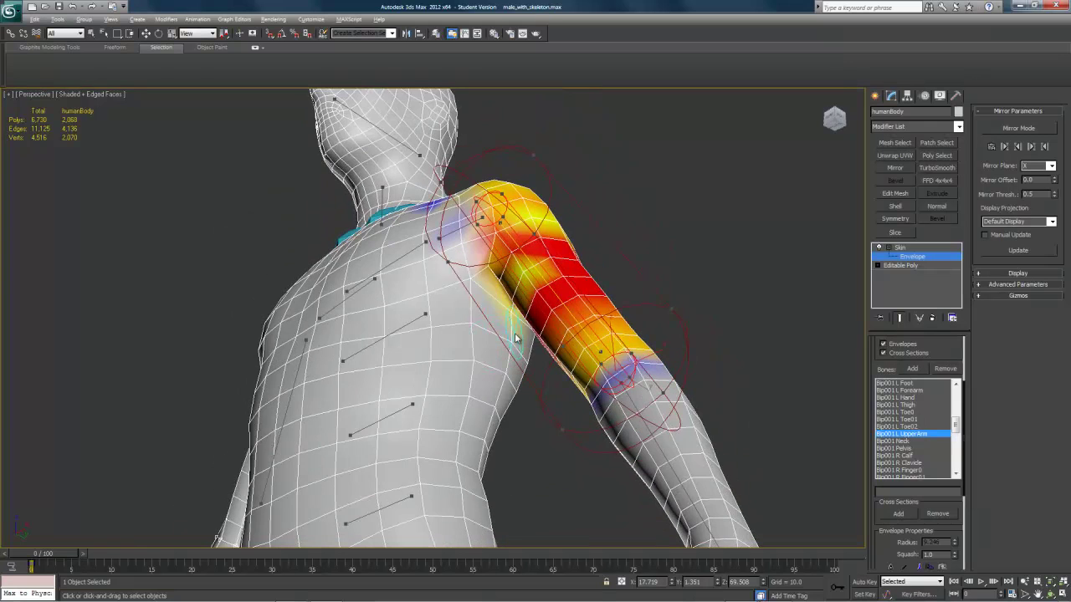
pyautogui.keyDown('alt'); pyautogui.moveTo(474, 303); pyautogui.dragTo(452, 336, button='middle'); pyautogui.keyUp('alt')
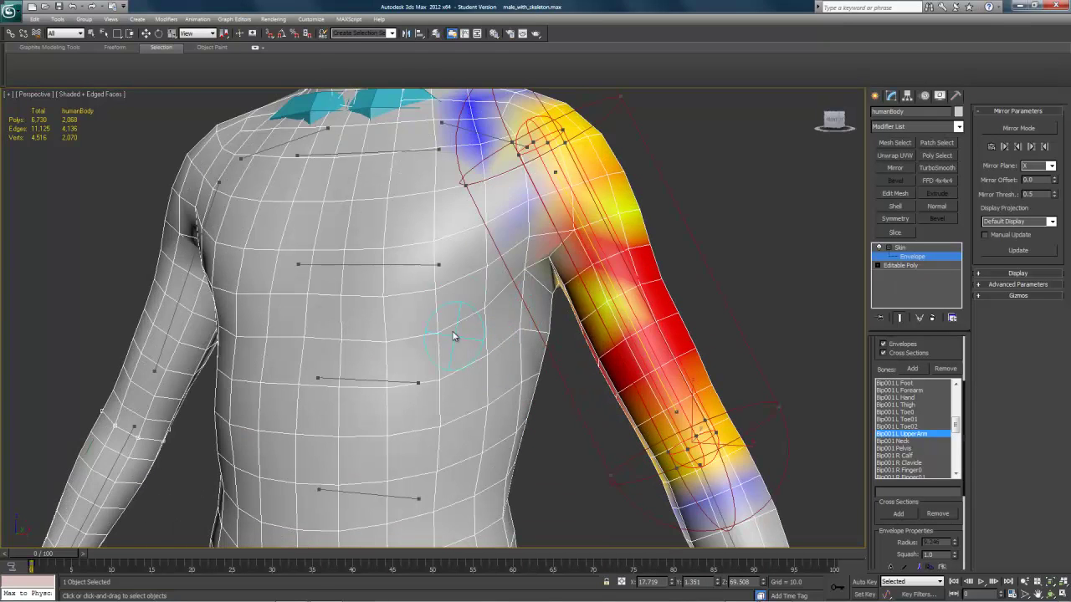
pyautogui.moveTo(470, 241); pyautogui.dragTo(462, 170)
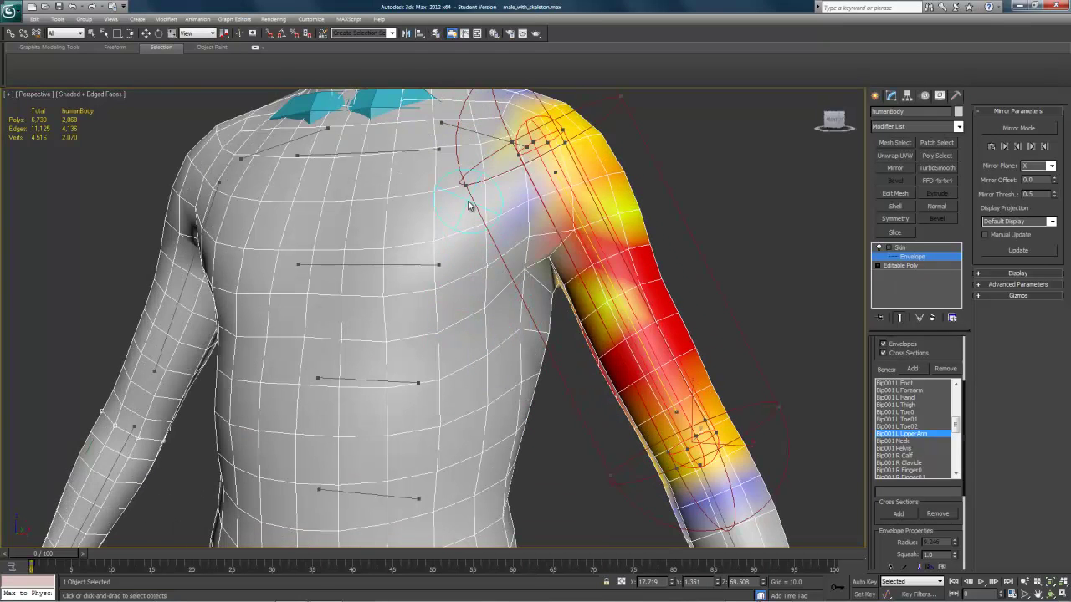
# Step: Paint away the L UpperArm bone's weight from the upper back beside the left shoulder
pyautogui.keyDown('alt'); pyautogui.moveTo(468, 205); pyautogui.dragTo(421, 364, button='middle'); pyautogui.keyUp('alt')
pyautogui.scroll(-5, 458, 361)
pyautogui.scroll(6, 413, 363)
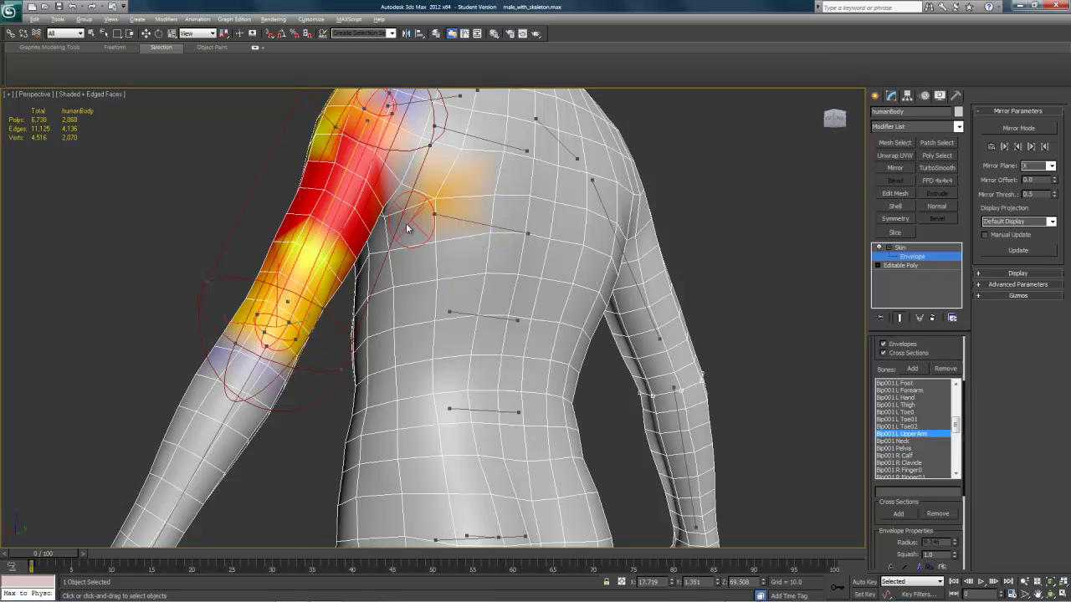
pyautogui.moveTo(387, 255)
pyautogui.keyDown('alt'); pyautogui.mouseDown(button='middle')
pyautogui.moveTo(406, 284)
pyautogui.moveTo(393, 269)
pyautogui.mouseUp(button='middle'); pyautogui.keyUp('alt')
pyautogui.keyDown('alt'); pyautogui.moveTo(396, 330); pyautogui.dragTo(507, 328, button='middle'); pyautogui.keyUp('alt')
# Step: Clear the remaining L UpperArm weight from the chest in front of the left armpit and below the collarbone
pyautogui.keyDown('alt'); pyautogui.moveTo(580, 352); pyautogui.dragTo(572, 312); pyautogui.keyUp('alt')
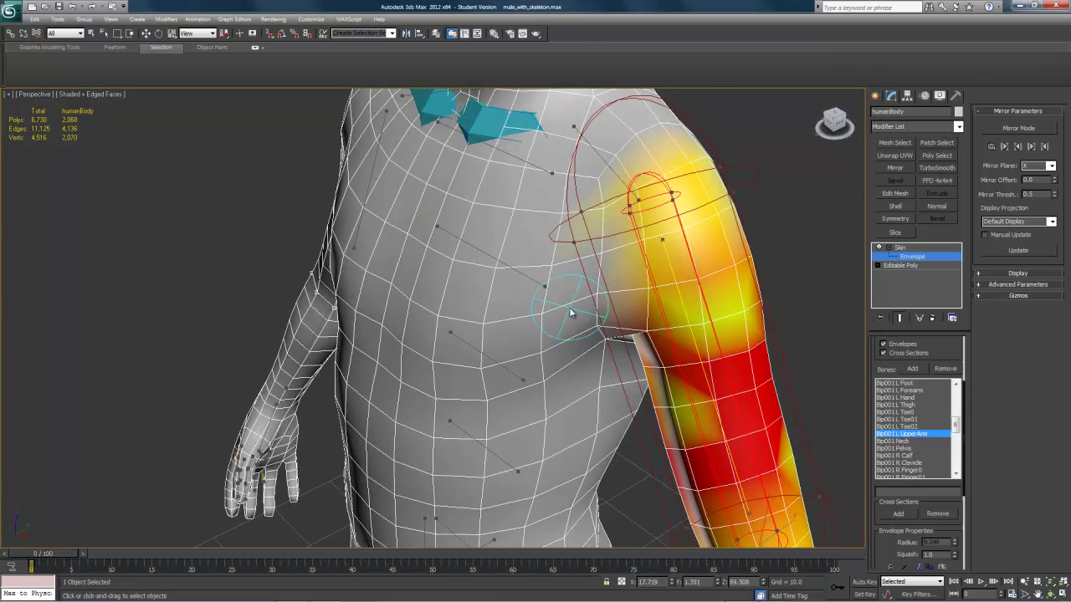
pyautogui.moveTo(568, 363); pyautogui.dragTo(521, 281, button='middle')
pyautogui.moveTo(471, 214)
pyautogui.mouseDown()
pyautogui.moveTo(483, 238)
pyautogui.moveTo(456, 245)
pyautogui.moveTo(440, 184)
pyautogui.moveTo(471, 292)
pyautogui.moveTo(482, 197)
pyautogui.moveTo(516, 313)
pyautogui.mouseUp()
pyautogui.moveTo(547, 208)
pyautogui.mouseDown(button='middle')
pyautogui.moveTo(514, 301)
pyautogui.moveTo(472, 345)
pyautogui.mouseUp(button='middle')
pyautogui.keyDown('alt'); pyautogui.moveTo(472, 345); pyautogui.dragTo(511, 348, button='middle'); pyautogui.keyUp('alt')
pyautogui.moveTo(499, 253)
pyautogui.keyDown('alt'); pyautogui.mouseDown()
pyautogui.moveTo(497, 150)
pyautogui.moveTo(507, 180)
pyautogui.mouseUp(); pyautogui.keyUp('alt')
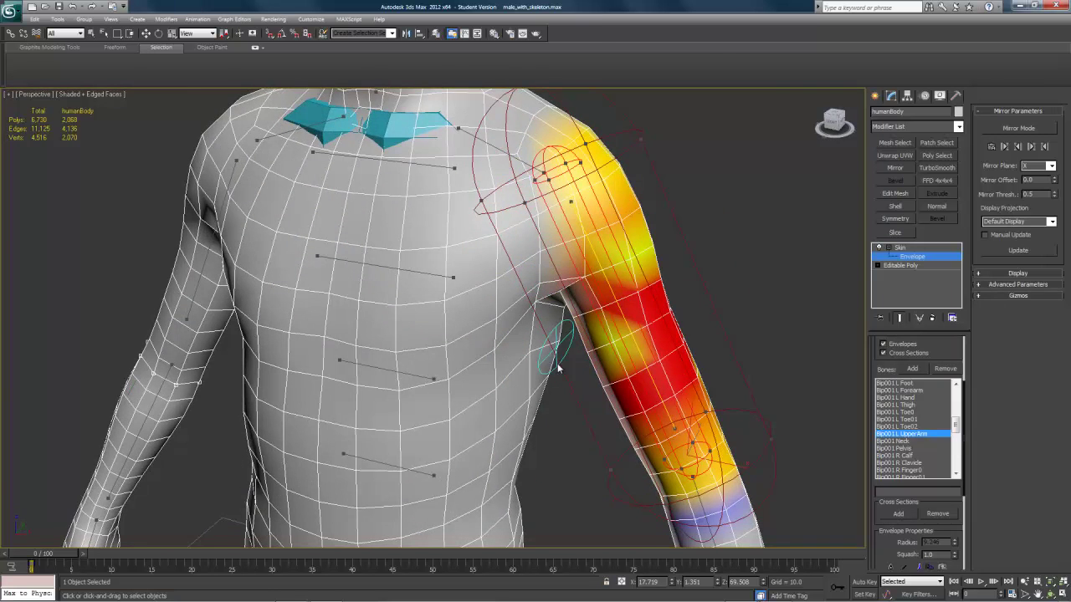
# Step: Paint stronger L UpperArm weight onto the outer, front and inner left upper arm between the shoulder and the elbow
pyautogui.moveTo(654, 435); pyautogui.dragTo(593, 301, button='middle')
pyautogui.keyDown('alt'); pyautogui.moveTo(583, 213); pyautogui.dragTo(528, 266, button='middle'); pyautogui.keyUp('alt')
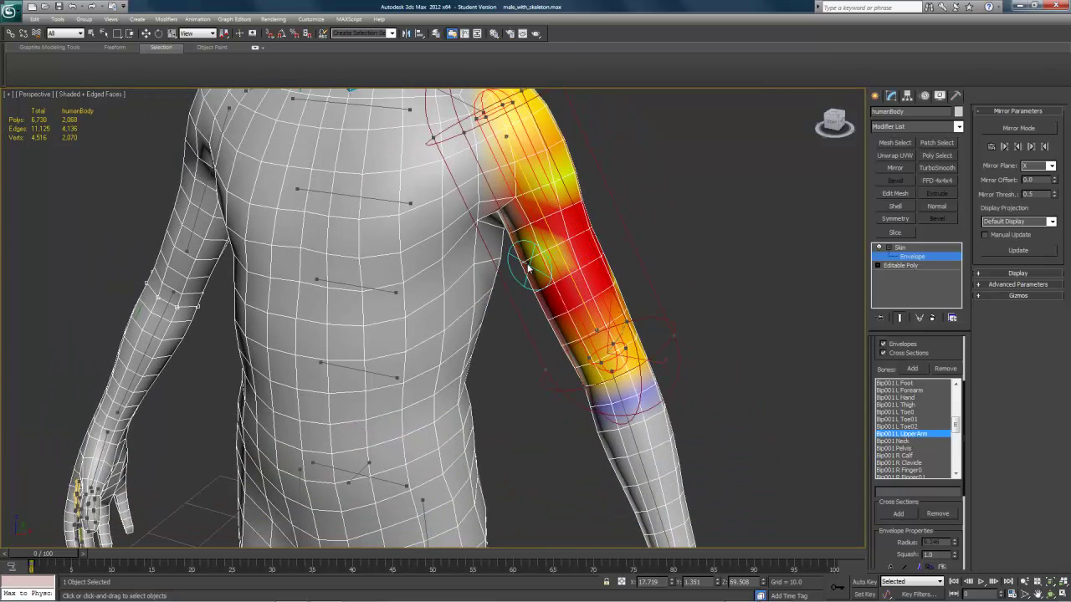
pyautogui.keyDown('alt'); pyautogui.moveTo(622, 343); pyautogui.dragTo(569, 313, button='middle'); pyautogui.keyUp('alt')
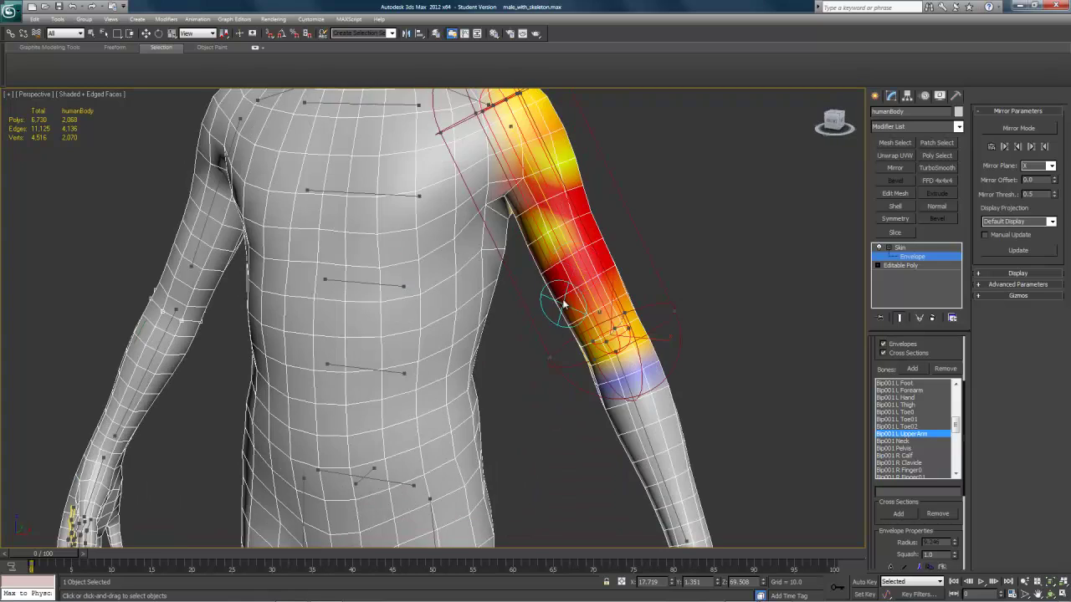
pyautogui.keyDown('alt'); pyautogui.moveTo(574, 231); pyautogui.dragTo(436, 303, button='middle'); pyautogui.keyUp('alt')
pyautogui.moveTo(435, 304); pyautogui.dragTo(435, 262)
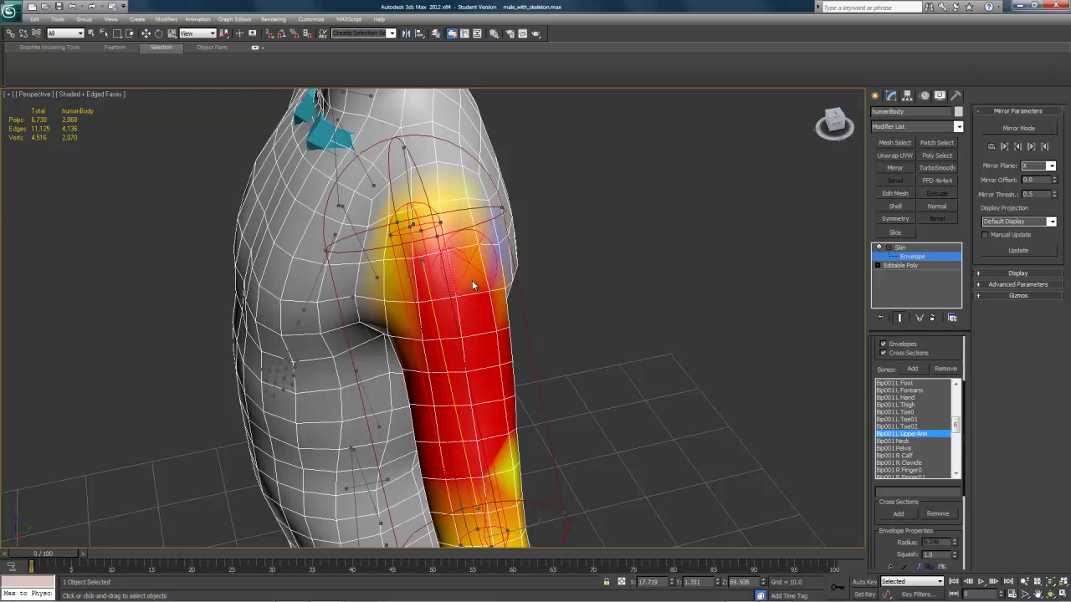
pyautogui.keyDown('alt'); pyautogui.moveTo(425, 316); pyautogui.dragTo(534, 337, button='middle'); pyautogui.keyUp('alt')
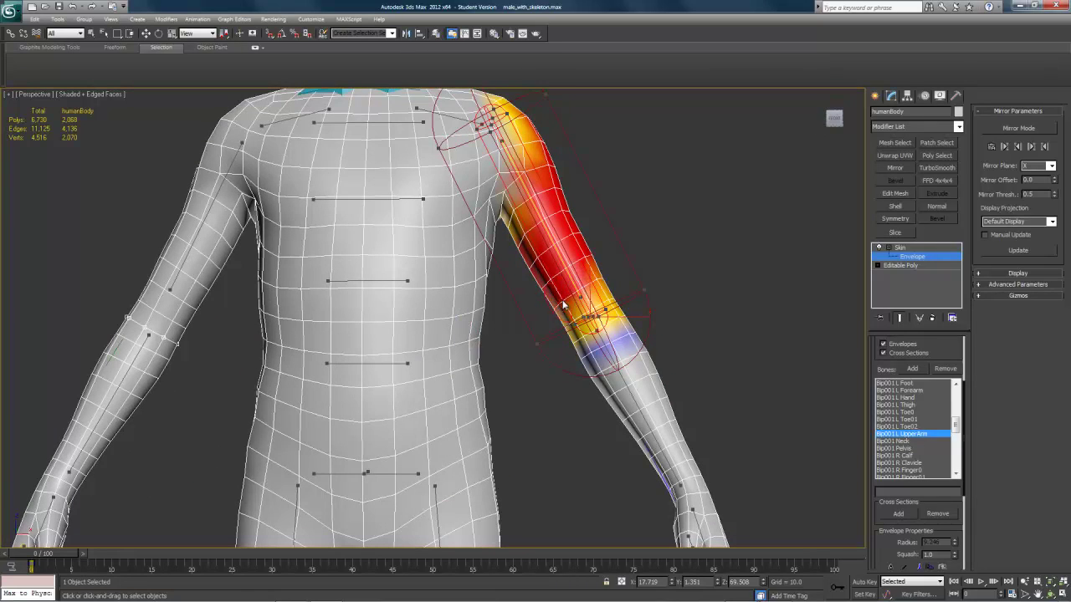
pyautogui.keyDown('alt'); pyautogui.moveTo(595, 291); pyautogui.dragTo(612, 317, button='middle'); pyautogui.keyUp('alt')
pyautogui.keyDown('alt'); pyautogui.moveTo(628, 353); pyautogui.dragTo(536, 396, button='middle'); pyautogui.keyUp('alt')
pyautogui.scroll(2, 540, 308)
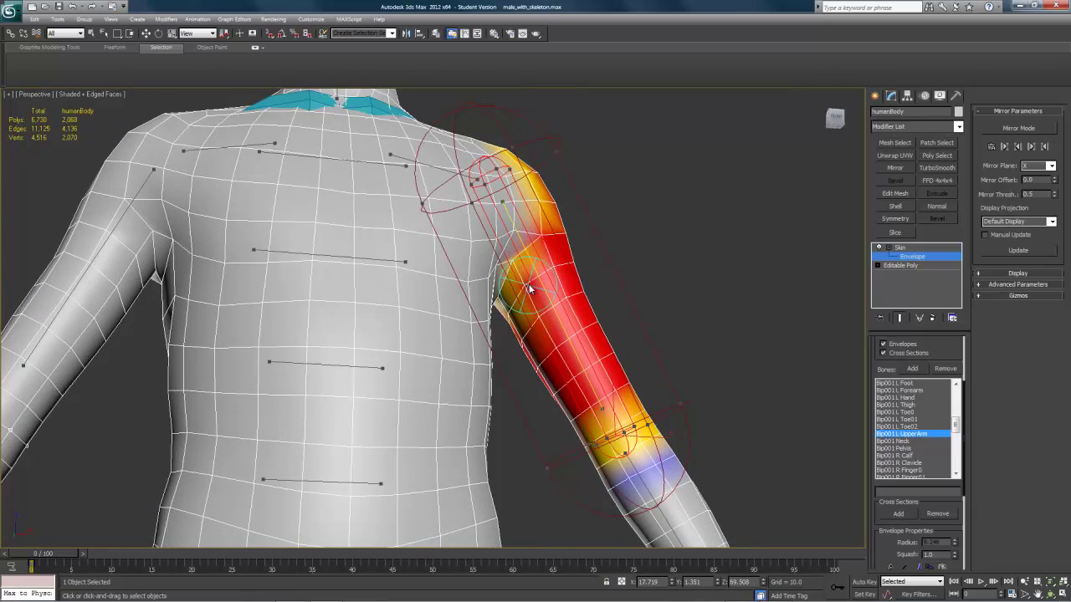
# Step: Paint strong L UpperArm weight around the top of the left arm, covering the armpit side and the back of the shoulder
pyautogui.moveTo(533, 227)
pyautogui.mouseDown()
pyautogui.moveTo(525, 215)
pyautogui.moveTo(518, 246)
pyautogui.mouseUp()
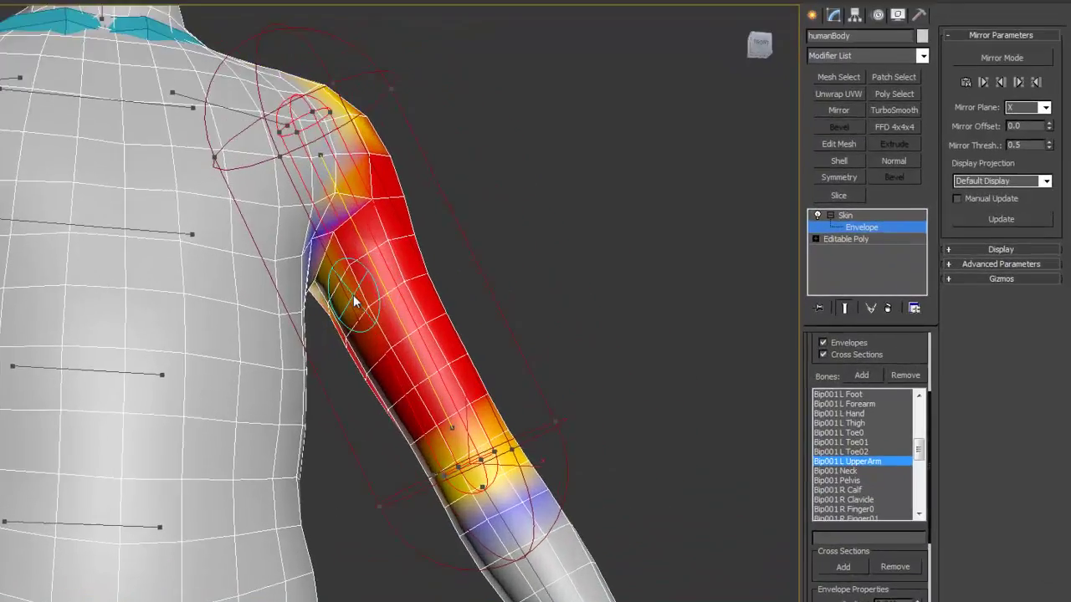
pyautogui.keyDown('alt'); pyautogui.moveTo(353, 301); pyautogui.dragTo(328, 271, button='middle'); pyautogui.keyUp('alt')
pyautogui.keyDown('alt'); pyautogui.moveTo(313, 326); pyautogui.dragTo(307, 309, button='middle'); pyautogui.keyUp('alt')
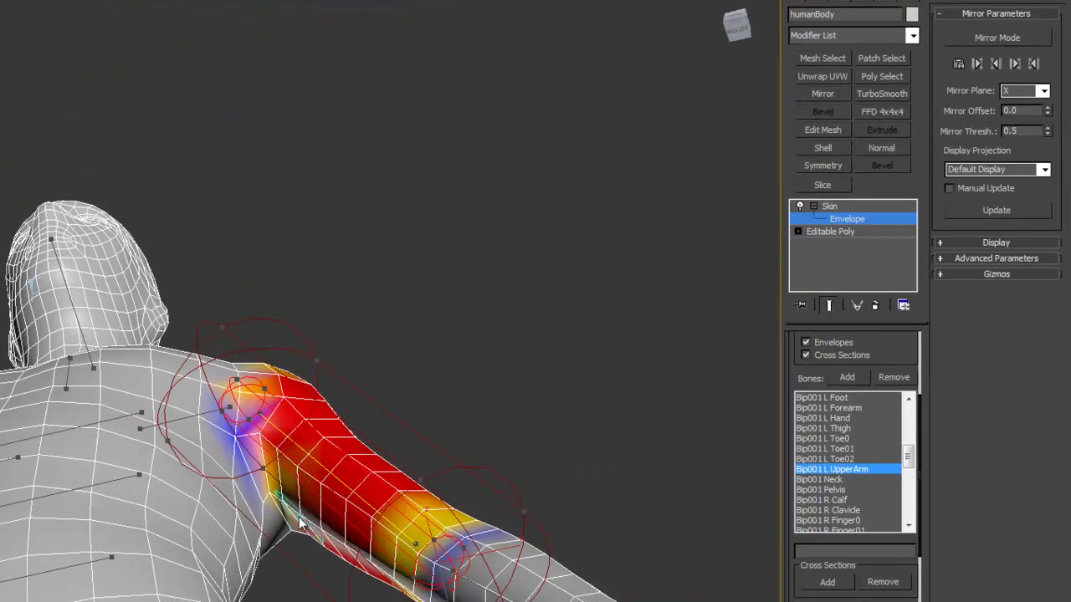
pyautogui.keyDown('alt'); pyautogui.moveTo(414, 507); pyautogui.dragTo(376, 372, button='middle'); pyautogui.keyUp('alt')
pyautogui.moveTo(194, 383)
pyautogui.keyDown('alt'); pyautogui.mouseDown(button='middle')
pyautogui.moveTo(334, 461)
pyautogui.moveTo(124, 237)
pyautogui.mouseUp(button='middle'); pyautogui.keyUp('alt')
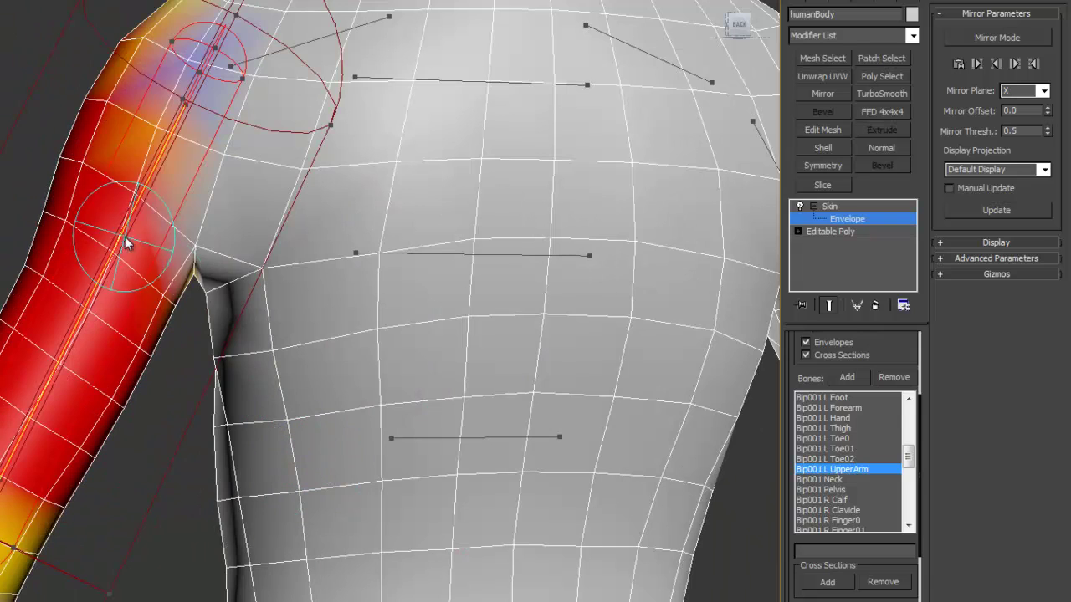
pyautogui.moveTo(172, 67)
pyautogui.keyDown('alt'); pyautogui.mouseDown(button='middle')
pyautogui.moveTo(229, 243)
pyautogui.moveTo(315, 313)
pyautogui.moveTo(276, 284)
pyautogui.mouseUp(button='middle'); pyautogui.keyUp('alt')
pyautogui.scroll(-5, 276, 284)
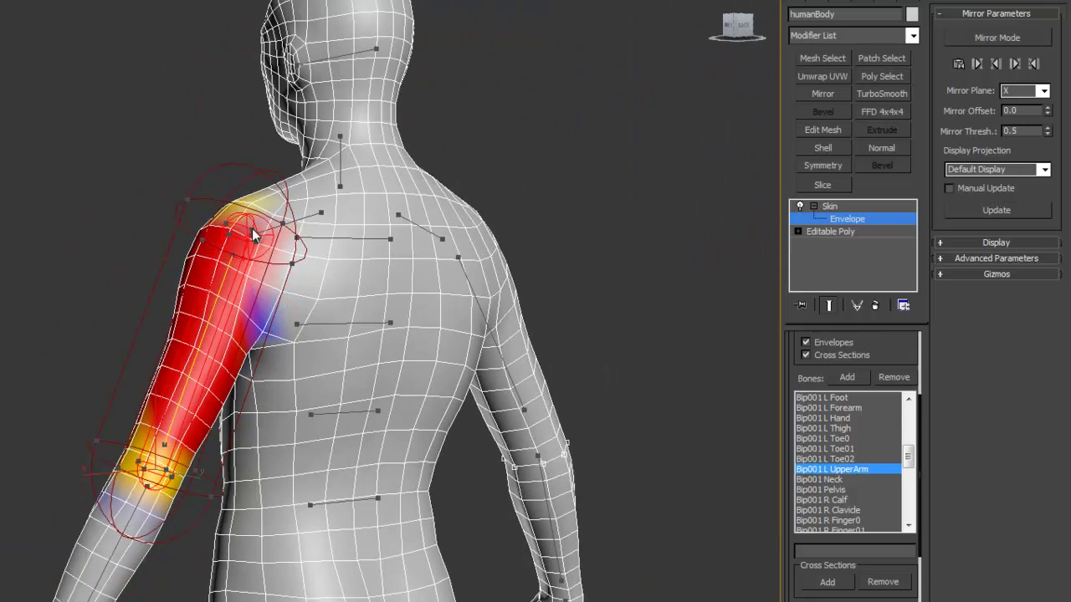
pyautogui.keyDown('alt'); pyautogui.moveTo(189, 398); pyautogui.dragTo(479, 283, button='middle'); pyautogui.keyUp('alt')
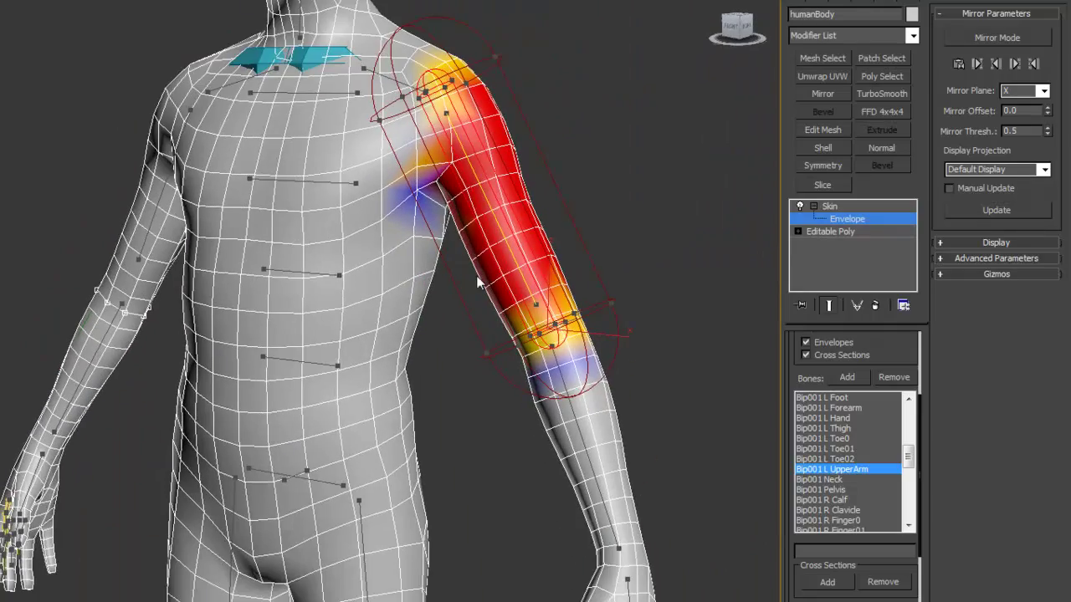
# Step: Make Bip001 L Forearm the active bone and paint its weight away from the back and outer side of the left hand
pyautogui.click(828, 407)
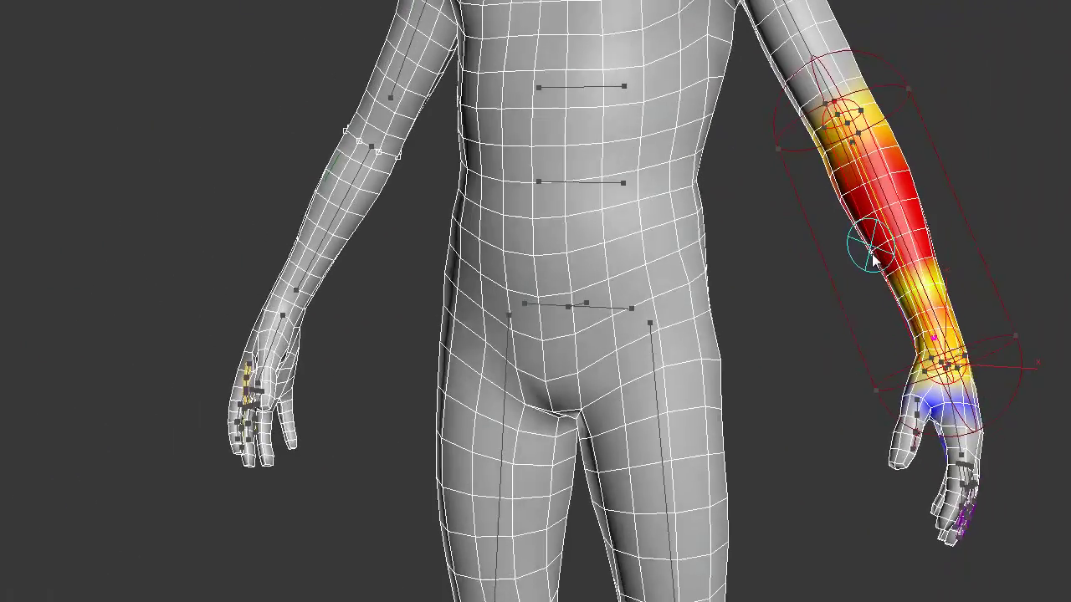
pyautogui.keyDown('alt'); pyautogui.moveTo(956, 439); pyautogui.dragTo(837, 372, button='middle'); pyautogui.keyUp('alt')
pyautogui.moveTo(731, 347); pyautogui.dragTo(755, 383)
pyautogui.keyDown('alt'); pyautogui.moveTo(727, 287); pyautogui.dragTo(198, 380, button='middle'); pyautogui.keyUp('alt')
pyautogui.moveTo(117, 305); pyautogui.dragTo(109, 291)
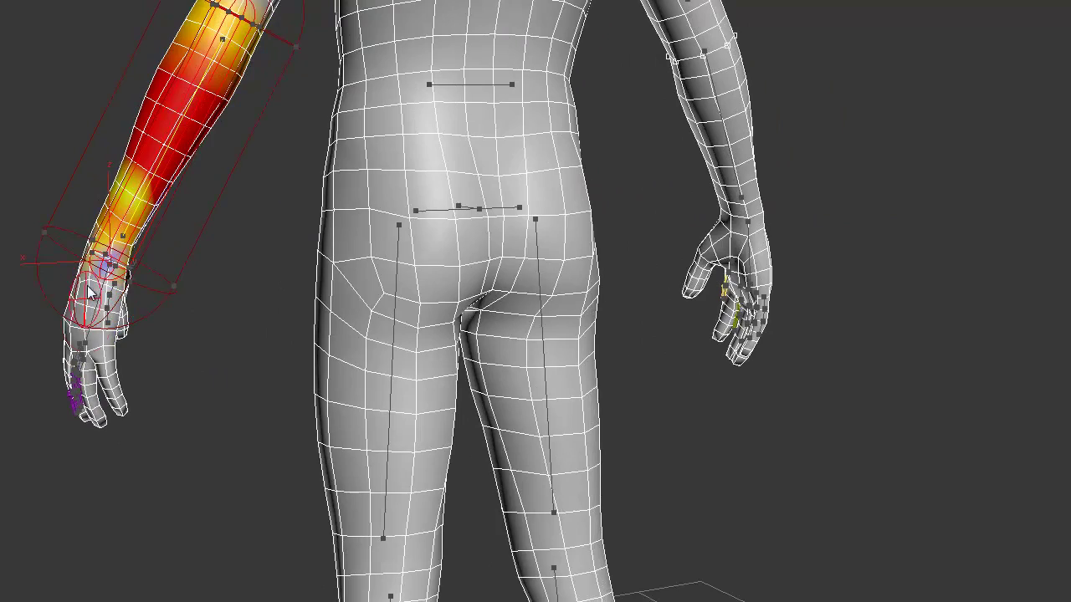
pyautogui.keyDown('alt'); pyautogui.moveTo(134, 321); pyautogui.dragTo(80, 358, button='middle'); pyautogui.keyUp('alt')
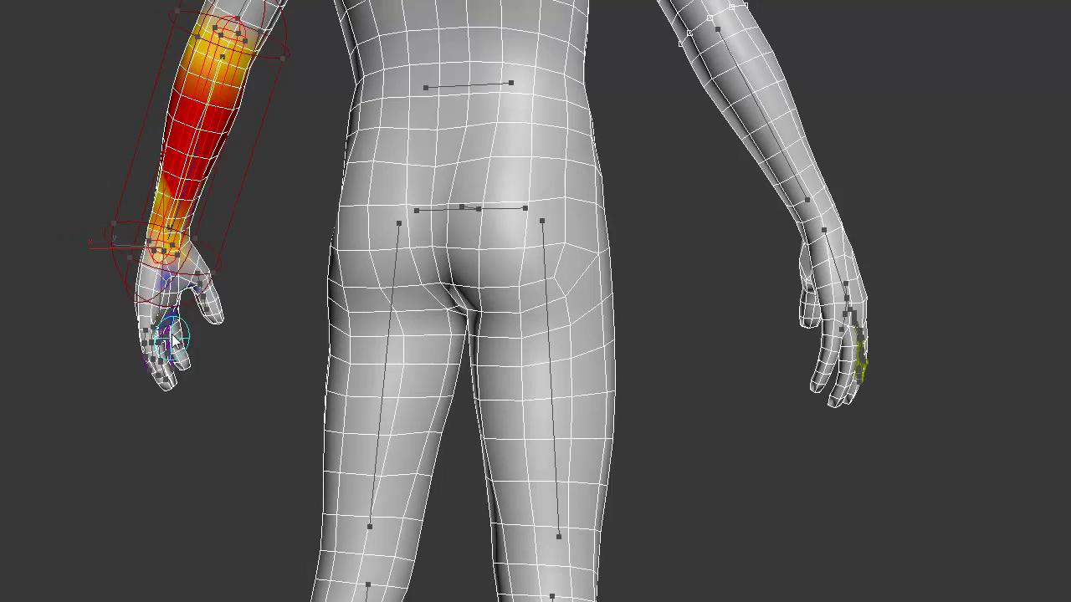
# Step: Paint away the remaining L Forearm weight from the left palm, the base of the thumb and the hand just beyond the wrist
pyautogui.scroll(-2, 171, 291)
pyautogui.scroll(8, 322, 311)
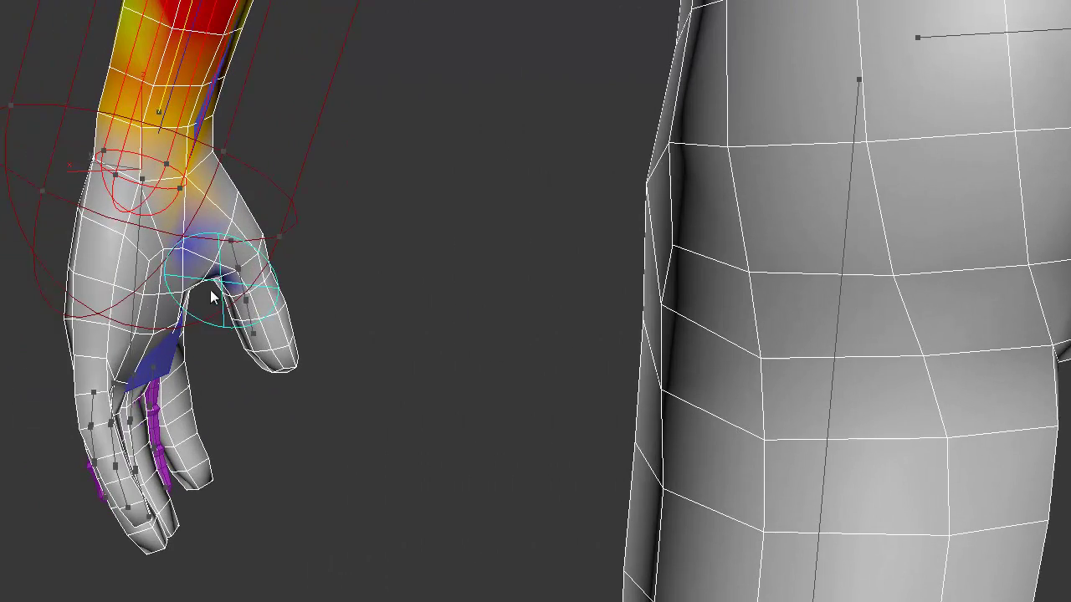
pyautogui.moveTo(228, 283); pyautogui.dragTo(240, 305)
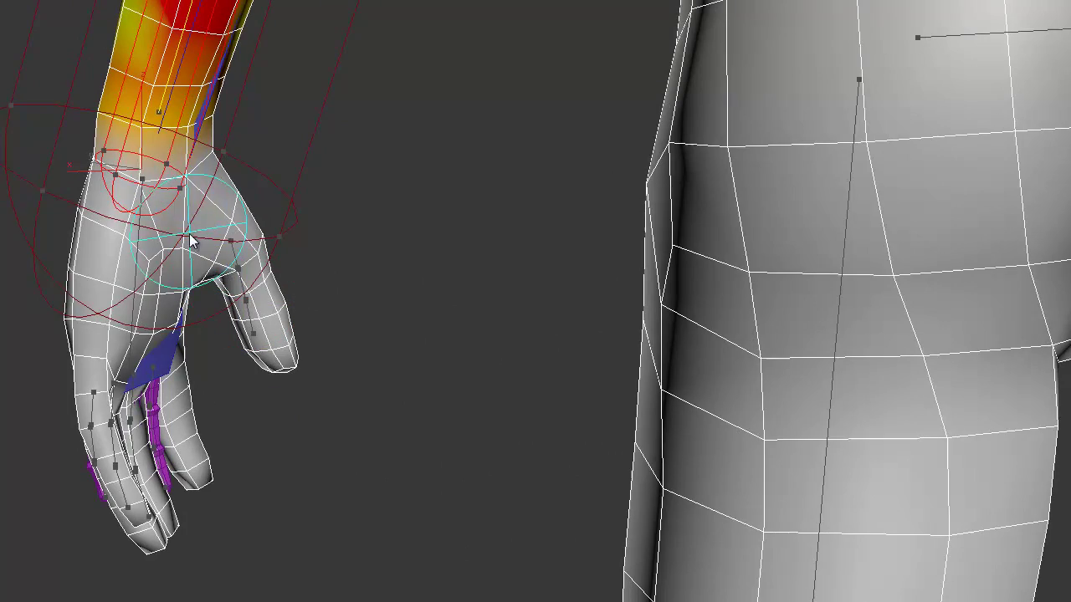
pyautogui.scroll(4, 232, 245)
pyautogui.scroll(-8, 231, 246)
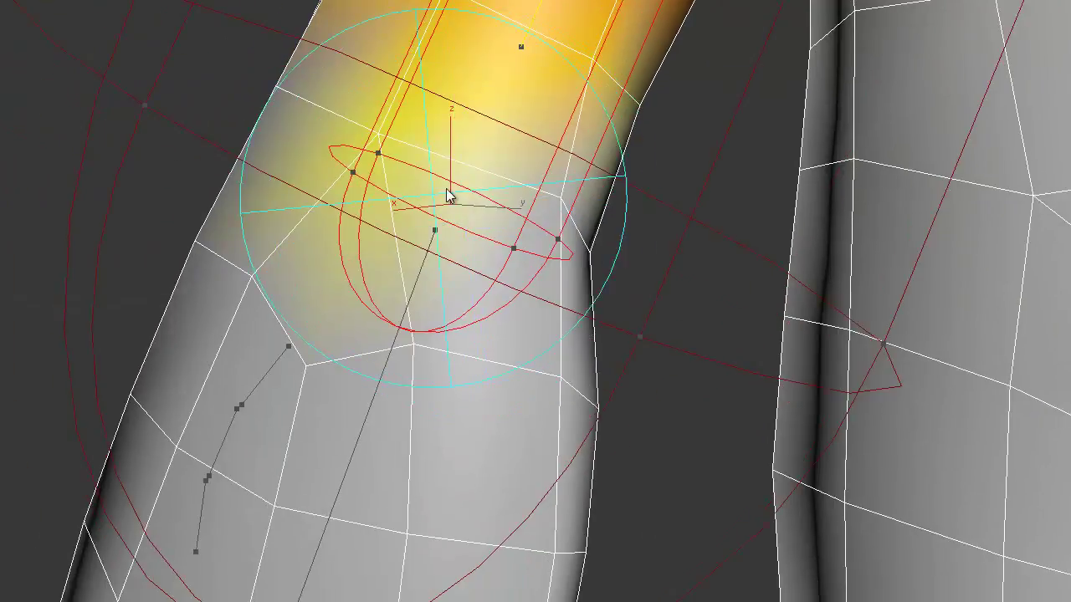
pyautogui.scroll(2, 502, 335)
pyautogui.scroll(2, 551, 341)
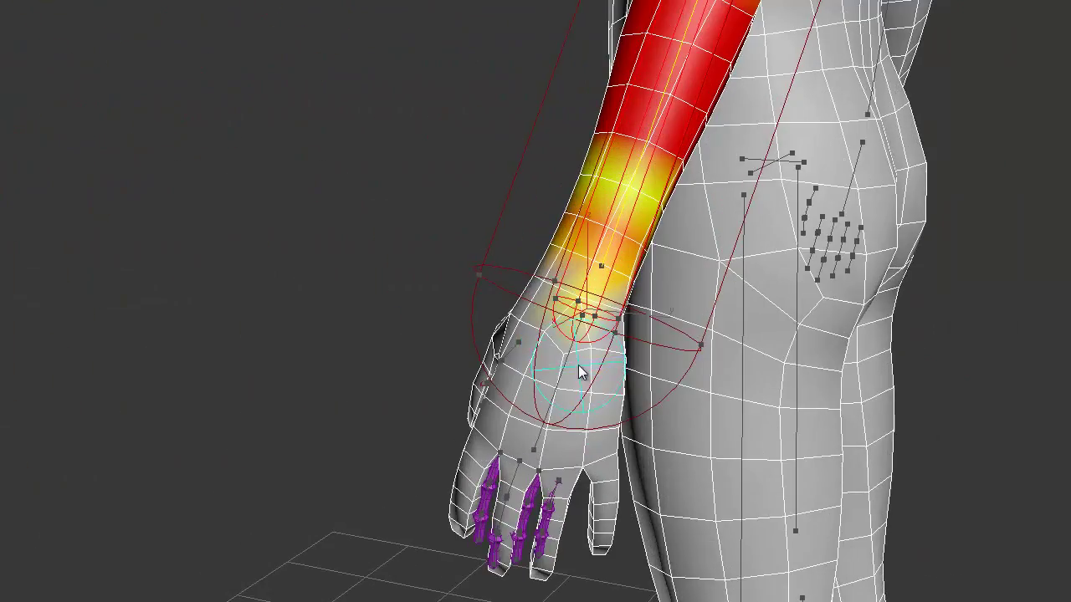
pyautogui.moveTo(536, 344)
pyautogui.keyDown('alt'); pyautogui.mouseDown(button='middle')
pyautogui.moveTo(967, 398)
pyautogui.moveTo(536, 333)
pyautogui.mouseUp(button='middle'); pyautogui.keyUp('alt')
pyautogui.moveTo(655, 340)
pyautogui.keyDown('alt'); pyautogui.mouseDown(button='middle')
pyautogui.moveTo(848, 273)
pyautogui.moveTo(711, 297)
pyautogui.mouseUp(button='middle'); pyautogui.keyUp('alt')
pyautogui.keyDown('alt'); pyautogui.moveTo(712, 297); pyautogui.dragTo(669, 336, button='middle'); pyautogui.keyUp('alt')
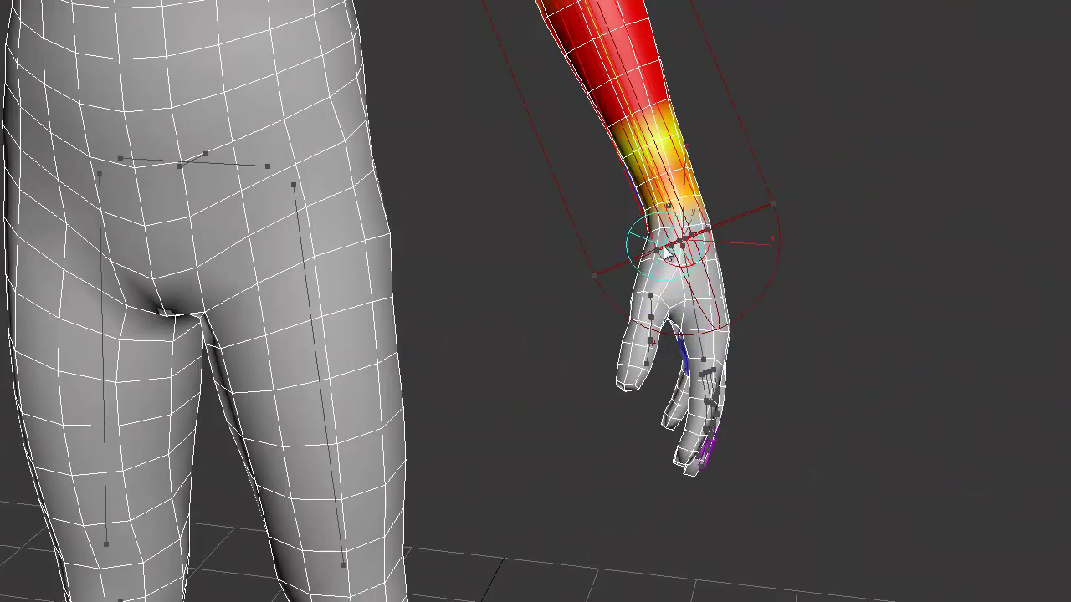
# Step: Paint strong L Forearm weight down the front, back and outer side of the lower left forearm toward the wrist
pyautogui.moveTo(645, 240); pyautogui.dragTo(657, 221)
pyautogui.moveTo(627, 270)
pyautogui.keyDown('alt'); pyautogui.mouseDown(button='middle')
pyautogui.moveTo(662, 200)
pyautogui.moveTo(623, 325)
pyautogui.mouseUp(button='middle'); pyautogui.keyUp('alt')
pyautogui.keyDown('alt'); pyautogui.moveTo(599, 275); pyautogui.dragTo(613, 227, button='middle'); pyautogui.keyUp('alt')
pyautogui.moveTo(604, 33); pyautogui.dragTo(620, 94)
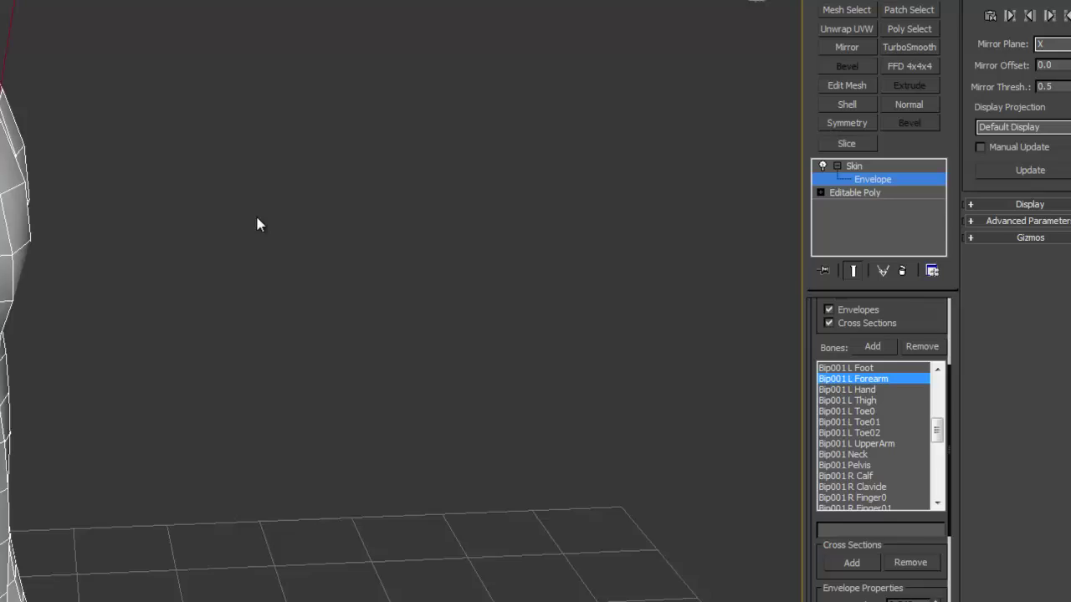
pyautogui.moveTo(256, 222); pyautogui.dragTo(372, 173, button='middle')
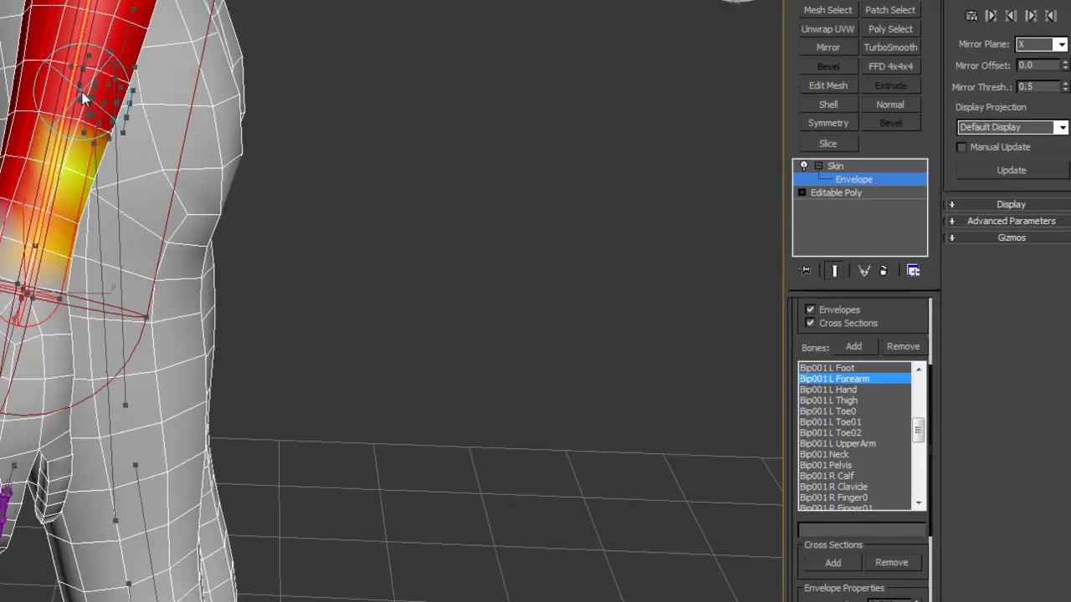
pyautogui.moveTo(83, 95); pyautogui.dragTo(55, 172)
pyautogui.keyDown('alt'); pyautogui.moveTo(55, 171); pyautogui.dragTo(323, 116, button='middle'); pyautogui.keyUp('alt')
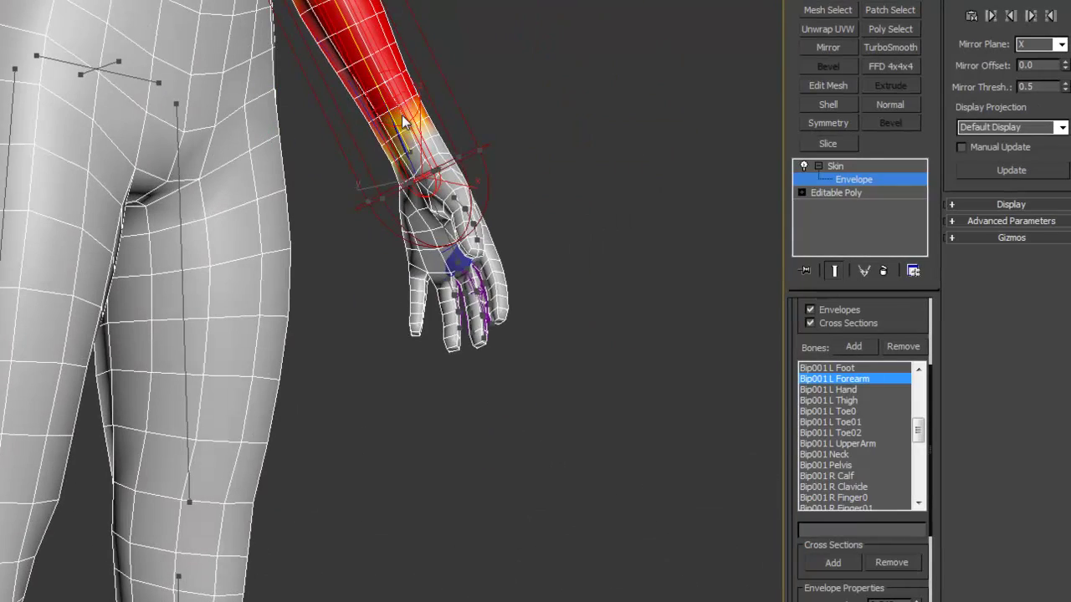
pyautogui.moveTo(403, 123); pyautogui.dragTo(405, 107)
# Step: Blend the L Forearm weight around the left wrist so it fades out where the hand begins
pyautogui.keyDown('alt'); pyautogui.moveTo(405, 174); pyautogui.dragTo(386, 285, button='middle'); pyautogui.keyUp('alt')
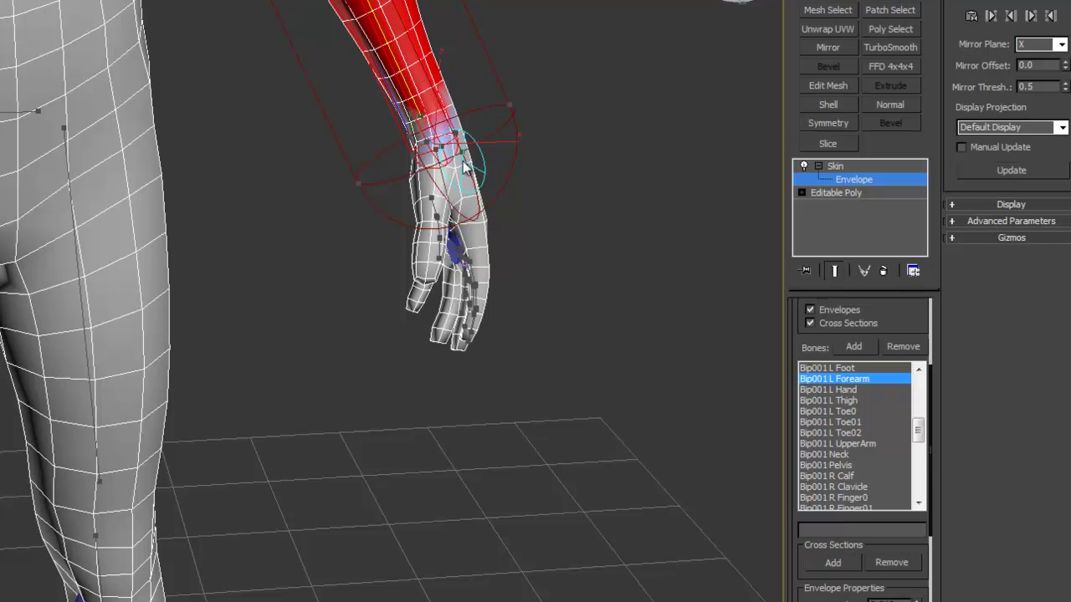
pyautogui.scroll(5, 410, 205)
pyautogui.keyDown('alt'); pyautogui.moveTo(410, 205); pyautogui.dragTo(401, 192, button='middle'); pyautogui.keyUp('alt')
pyautogui.moveTo(274, 147)
pyautogui.mouseDown()
pyautogui.moveTo(268, 171)
pyautogui.moveTo(290, 173)
pyautogui.moveTo(316, 222)
pyautogui.mouseUp()
pyautogui.keyDown('alt'); pyautogui.moveTo(316, 228); pyautogui.dragTo(354, 270, button='middle'); pyautogui.keyUp('alt')
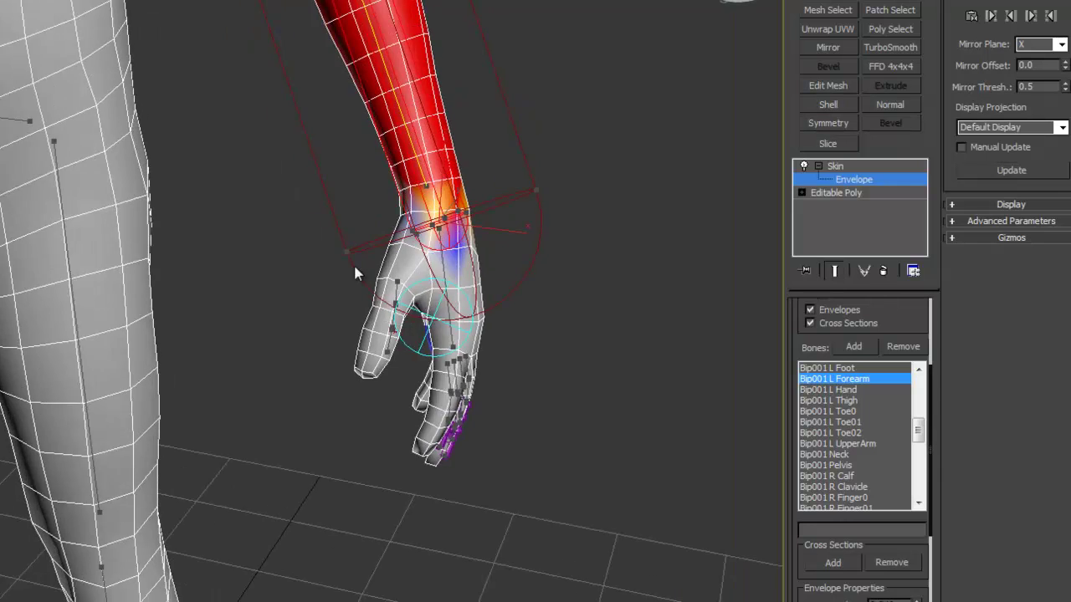
pyautogui.keyDown('alt'); pyautogui.moveTo(409, 322); pyautogui.dragTo(536, 280, button='middle'); pyautogui.keyUp('alt')
pyautogui.scroll(-3, 464, 320)
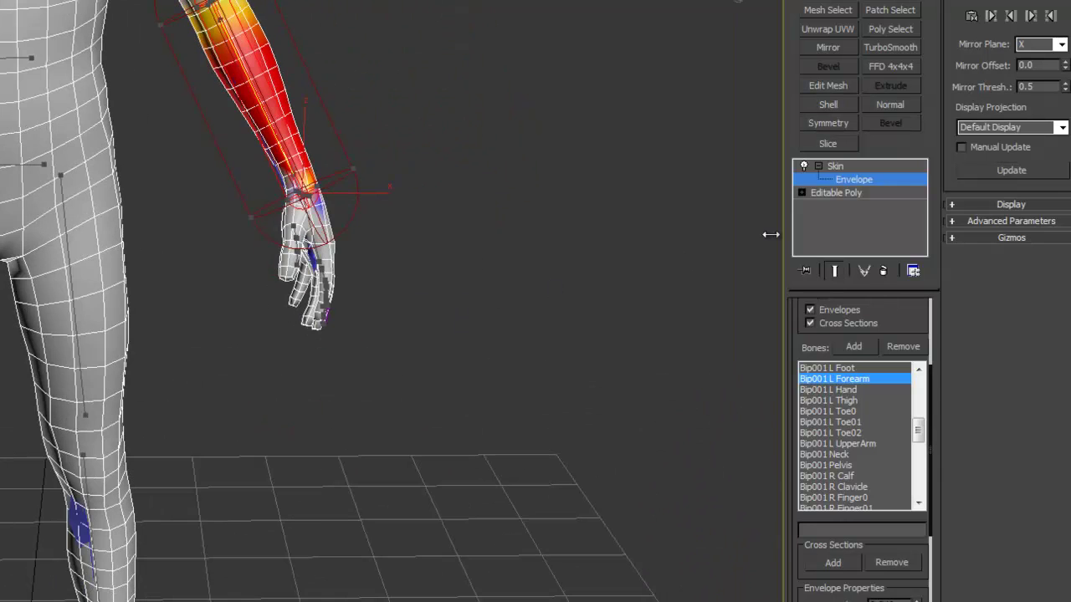
# Step: Leave envelope editing and move the left hand bone around to bend the elbow and test how the forearm and wrist deform
pyautogui.click(833, 166)
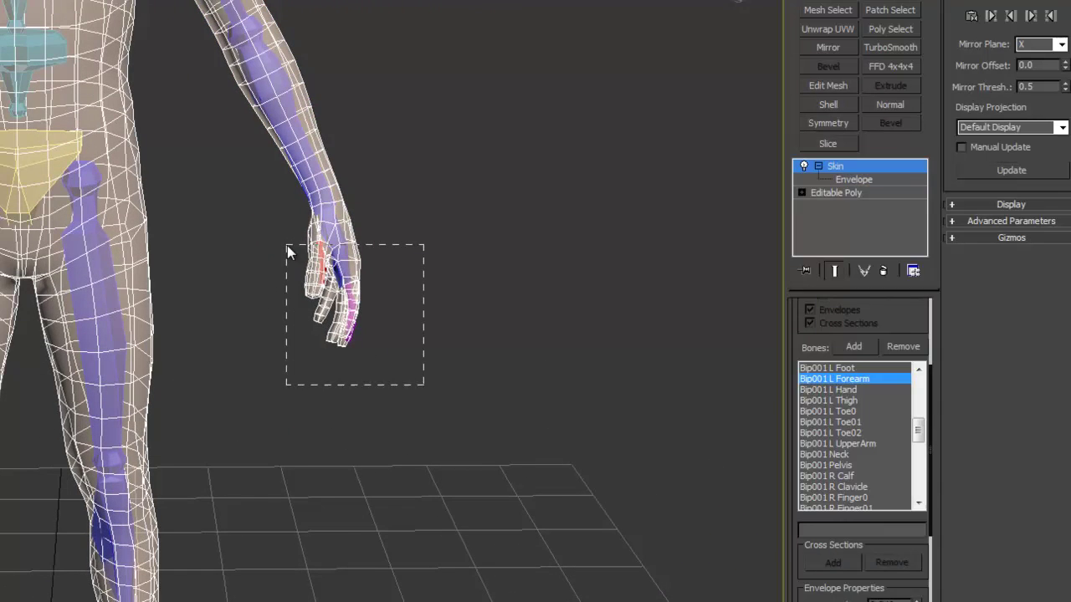
pyautogui.moveTo(287, 245); pyautogui.dragTo(287, 246)
pyautogui.keyDown('alt'); pyautogui.click(346, 223); pyautogui.keyUp('alt')
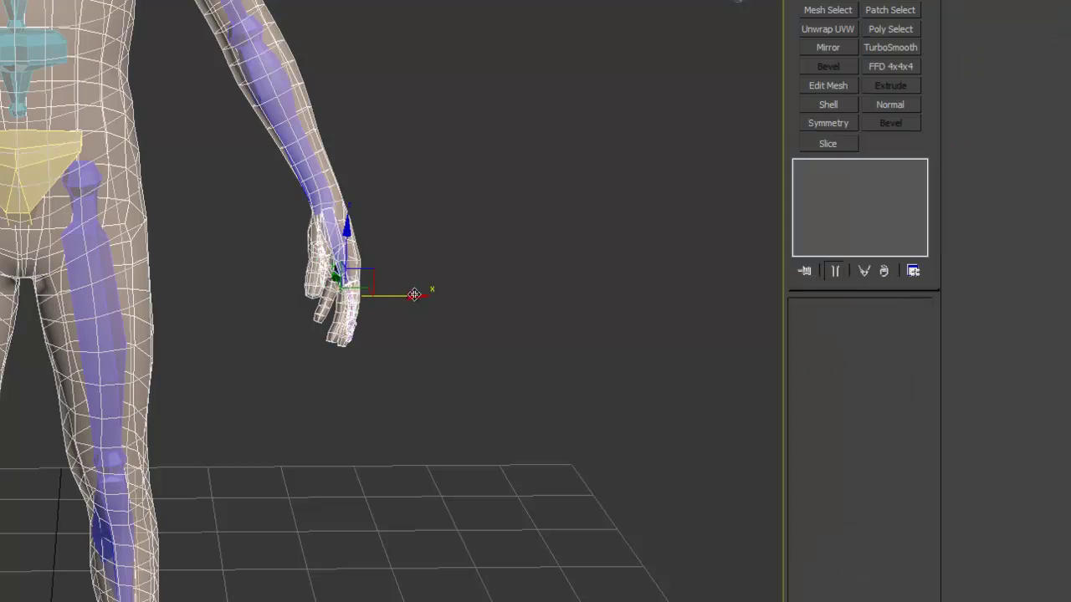
pyautogui.moveTo(414, 295); pyautogui.dragTo(454, 268)
pyautogui.moveTo(364, 253); pyautogui.dragTo(347, 308, button='middle')
pyautogui.moveTo(368, 269); pyautogui.dragTo(374, 174)
pyautogui.keyDown('alt'); pyautogui.moveTo(369, 214); pyautogui.dragTo(413, 160, button='middle'); pyautogui.keyUp('alt')
pyautogui.moveTo(507, 13); pyautogui.dragTo(441, 110, button='middle')
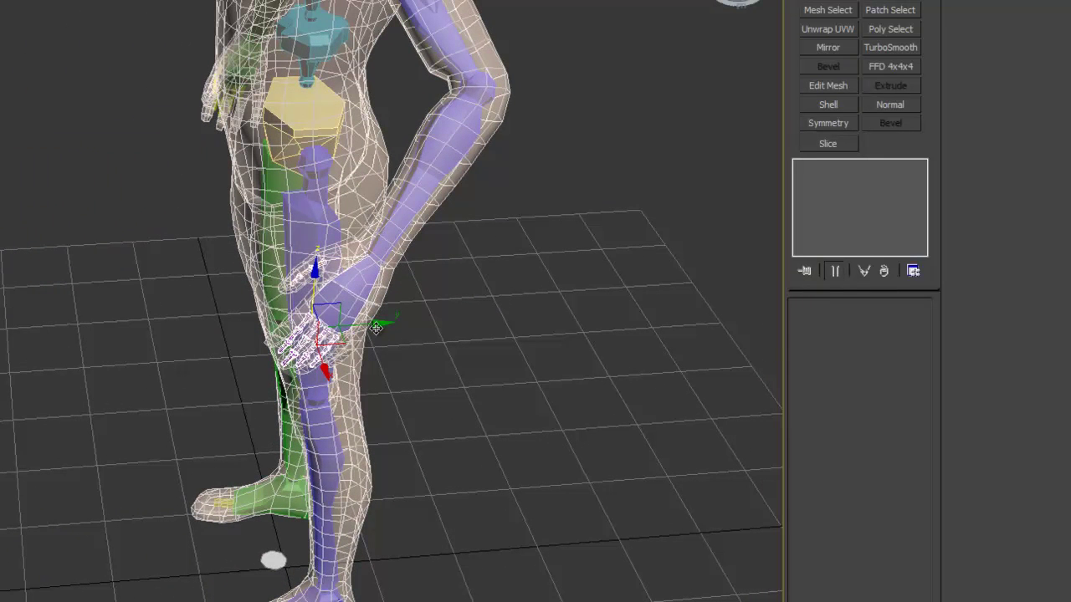
pyautogui.moveTo(376, 328); pyautogui.dragTo(355, 346)
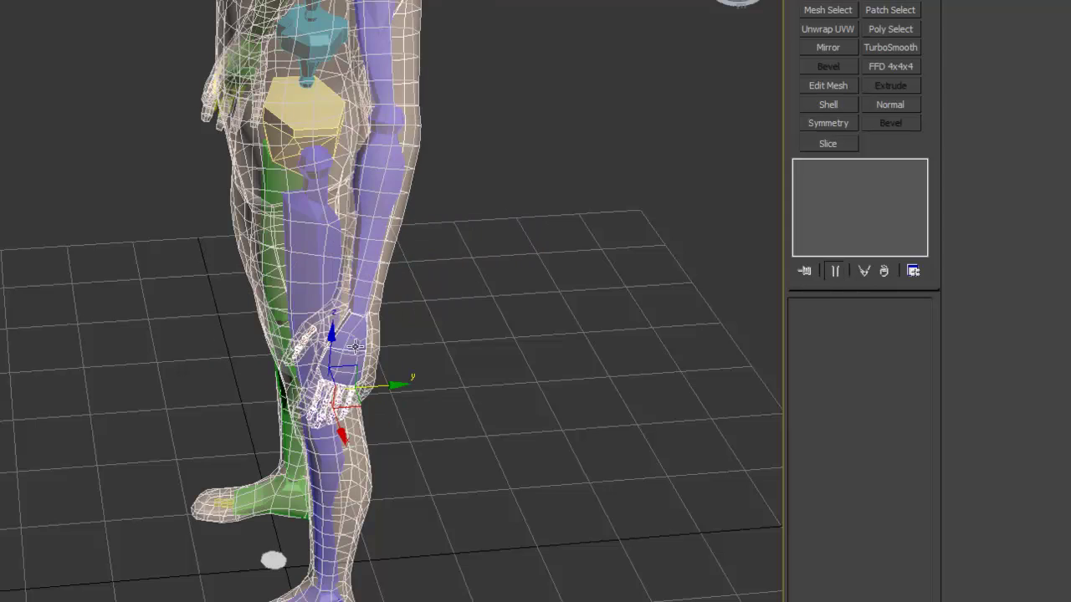
# Step: Return to envelope editing on the body's Skin modifier, with Bip001 L Forearm as the active bone and Paint Weights enabled
pyautogui.click(358, 360)
pyautogui.keyDown('alt'); pyautogui.moveTo(348, 383); pyautogui.dragTo(422, 324, button='middle'); pyautogui.keyUp('alt')
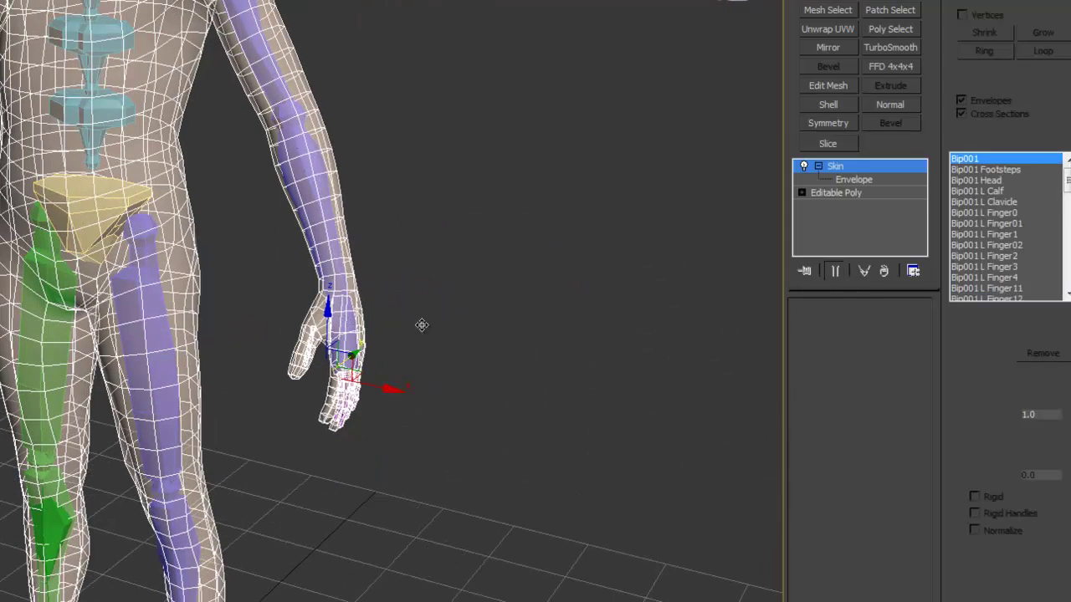
pyautogui.click(852, 179)
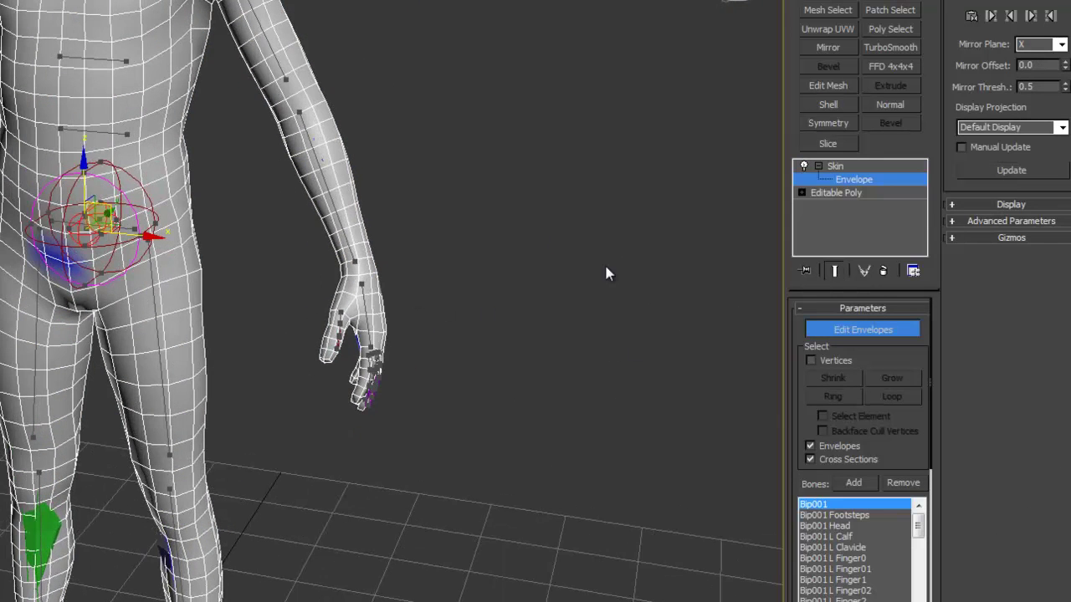
pyautogui.moveTo(920, 530); pyautogui.dragTo(917, 540)
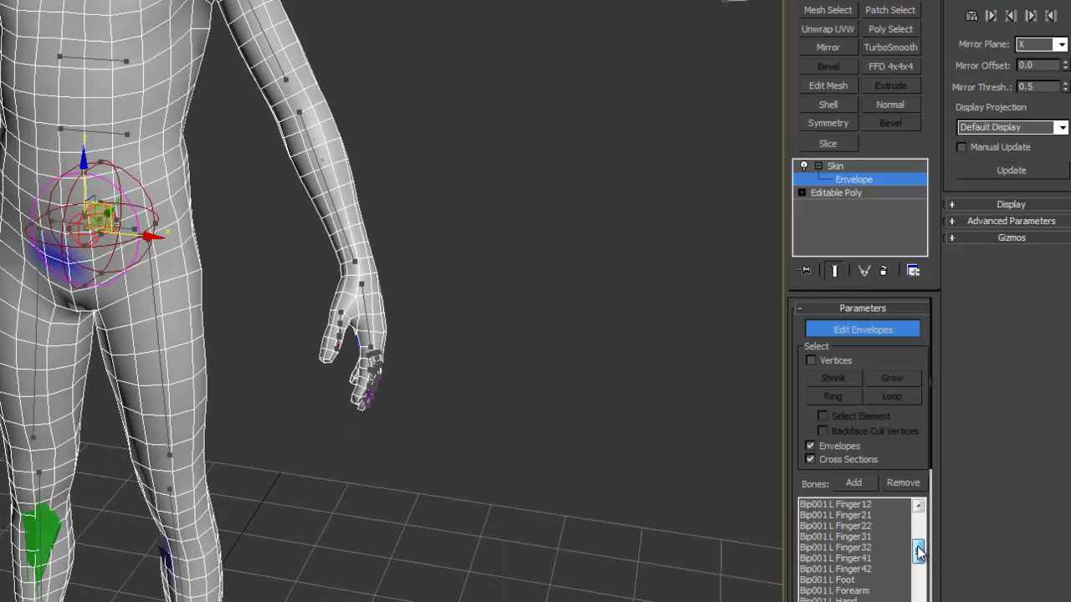
pyautogui.click(862, 580)
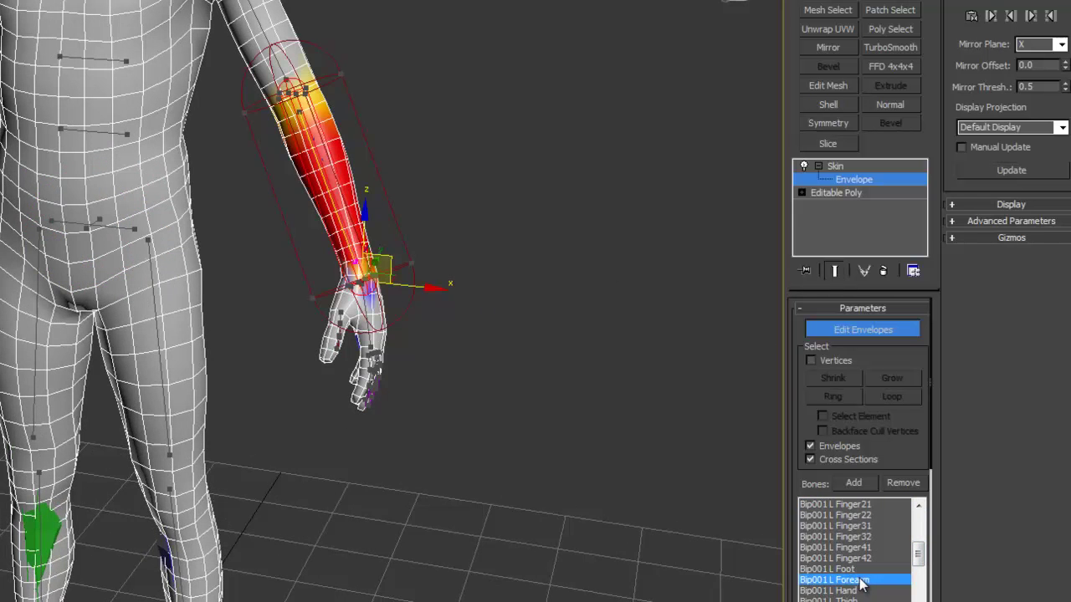
pyautogui.moveTo(348, 286); pyautogui.dragTo(428, 337, button='middle')
pyautogui.keyDown('alt'); pyautogui.moveTo(428, 337); pyautogui.dragTo(441, 317, button='middle'); pyautogui.keyUp('alt')
pyautogui.scroll(4, 443, 195)
pyautogui.moveTo(418, 240); pyautogui.dragTo(285, 360, button='middle')
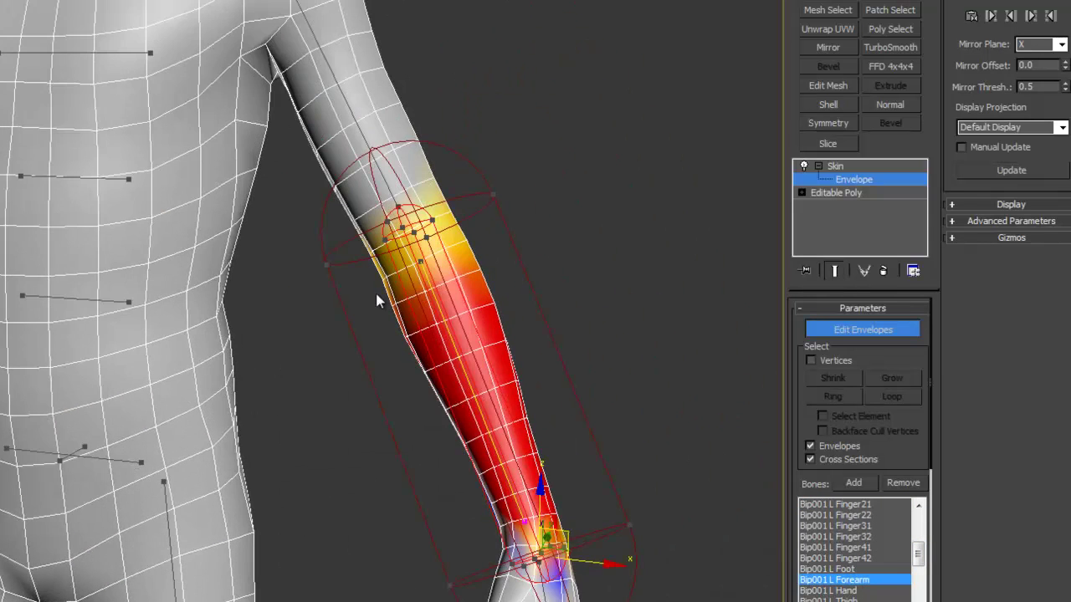
pyautogui.keyDown('alt'); pyautogui.moveTo(378, 296); pyautogui.dragTo(401, 238, button='middle'); pyautogui.keyUp('alt')
pyautogui.moveTo(891, 452); pyautogui.dragTo(922, 54)
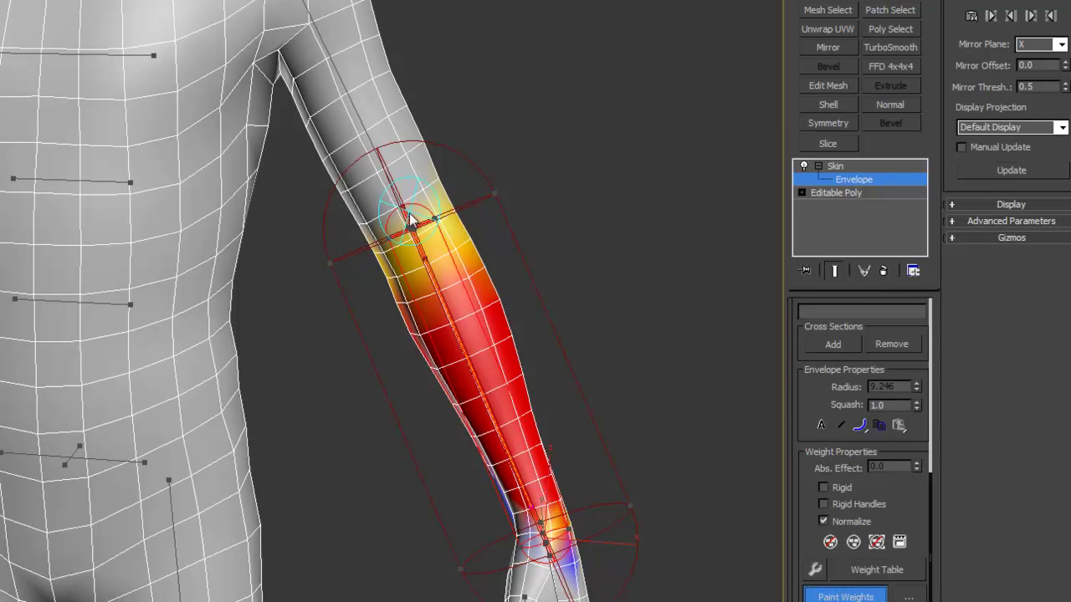
# Step: Paint L Forearm weight away from the front and outer side of the left elbow and the upper arm just above it
pyautogui.moveTo(398, 231); pyautogui.dragTo(396, 250)
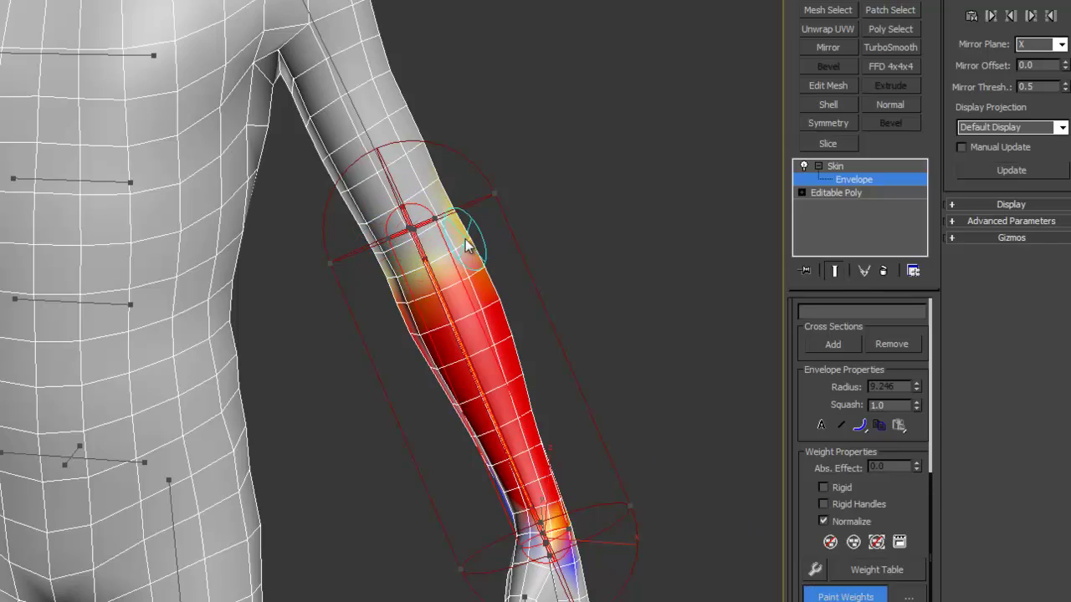
pyautogui.moveTo(445, 219)
pyautogui.mouseDown()
pyautogui.moveTo(424, 232)
pyautogui.moveTo(430, 196)
pyautogui.mouseUp()
pyautogui.moveTo(469, 217)
pyautogui.keyDown('alt'); pyautogui.mouseDown(button='middle')
pyautogui.moveTo(473, 287)
pyautogui.moveTo(356, 238)
pyautogui.mouseUp(button='middle'); pyautogui.keyUp('alt')
pyautogui.keyDown('alt'); pyautogui.moveTo(278, 188); pyautogui.dragTo(286, 207); pyautogui.keyUp('alt')
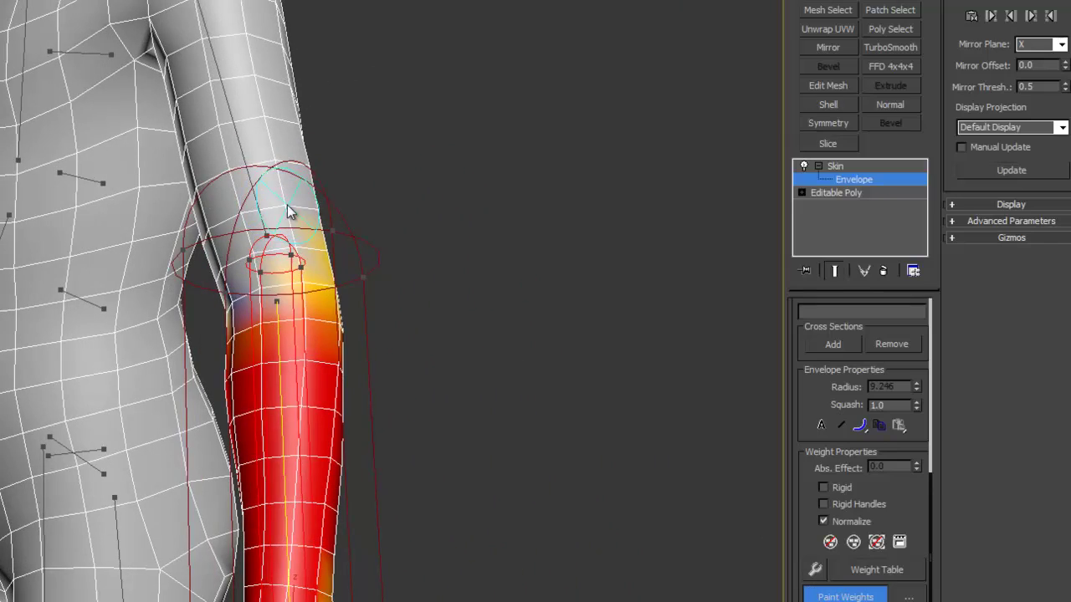
pyautogui.keyDown('alt'); pyautogui.moveTo(305, 238); pyautogui.dragTo(430, 287, button='middle'); pyautogui.keyUp('alt')
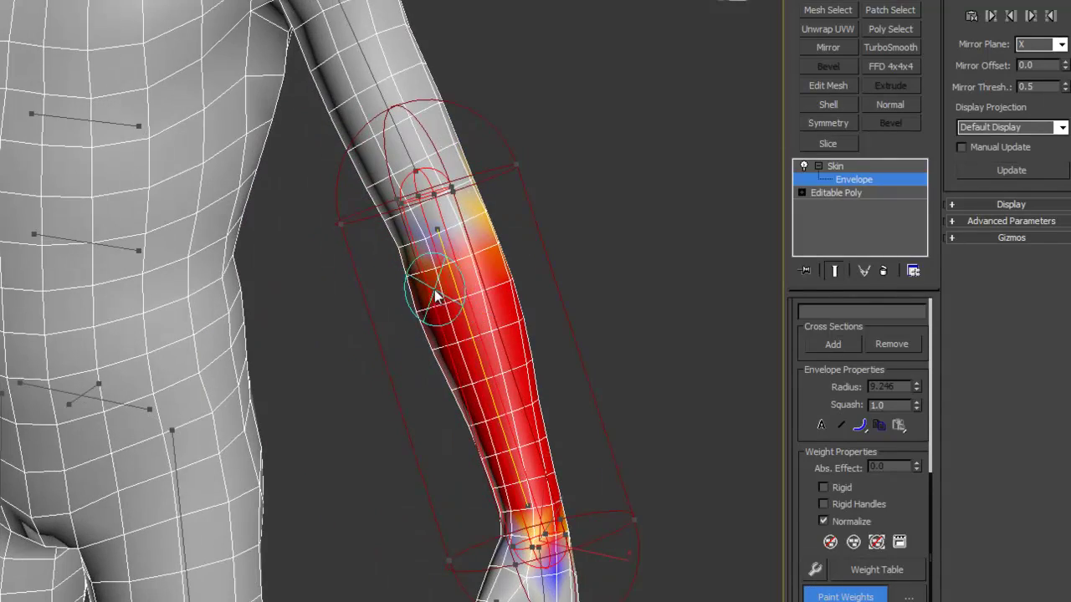
pyautogui.moveTo(519, 362); pyautogui.dragTo(504, 289, button='middle')
pyautogui.scroll(-2, 667, 238)
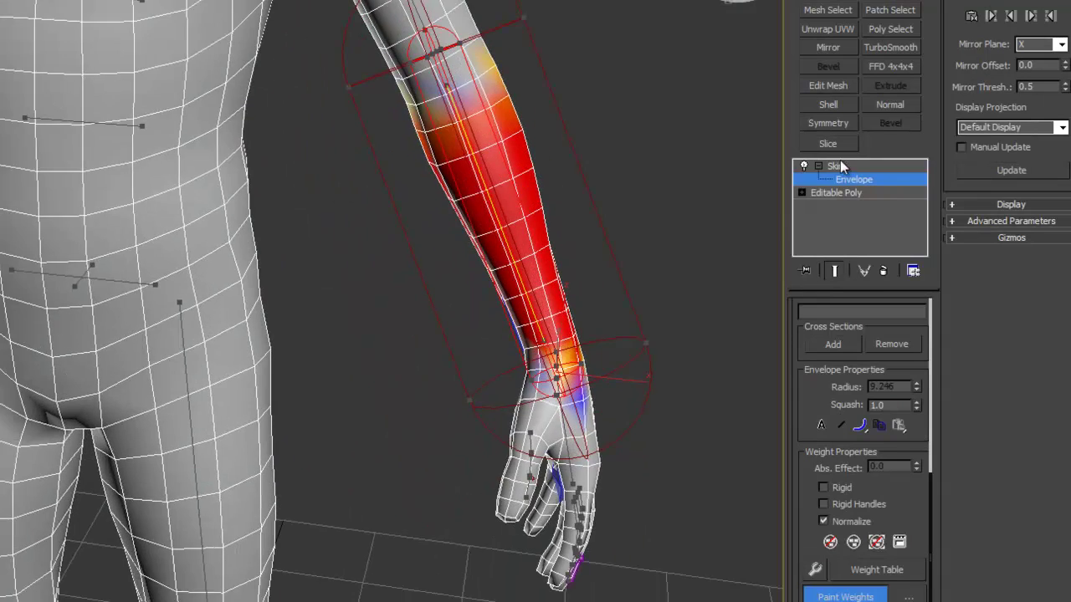
# Step: Leave envelope editing and move the left hand bone to test the corrected elbow and wrist deformation from several sides
pyautogui.click(838, 166)
pyautogui.moveTo(657, 466); pyautogui.dragTo(575, 398, button='middle')
pyautogui.click(498, 467)
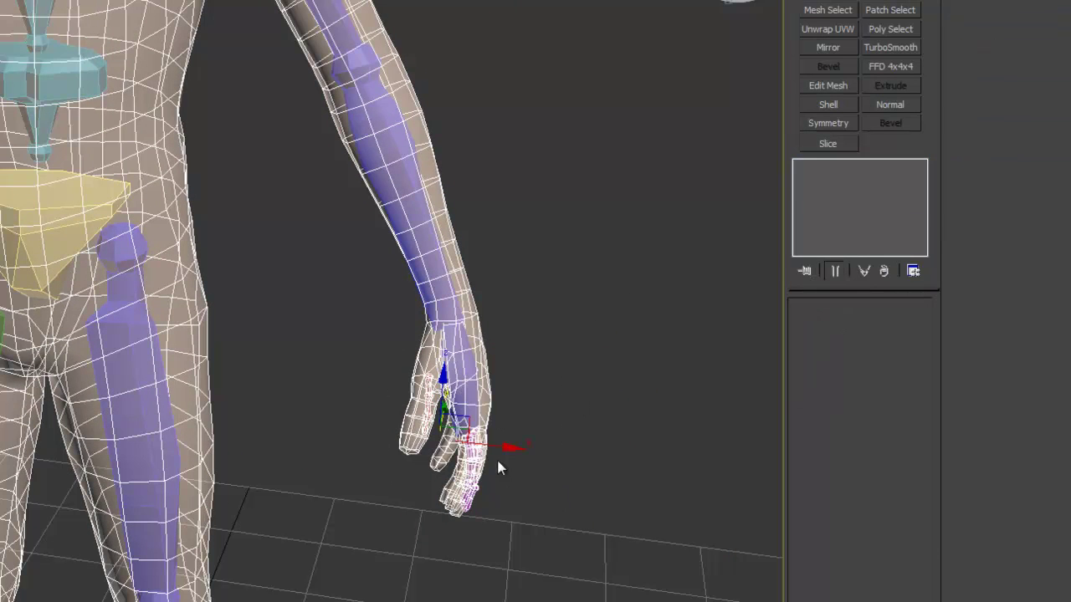
pyautogui.keyDown('alt'); pyautogui.moveTo(535, 491); pyautogui.dragTo(508, 400, button='middle'); pyautogui.keyUp('alt')
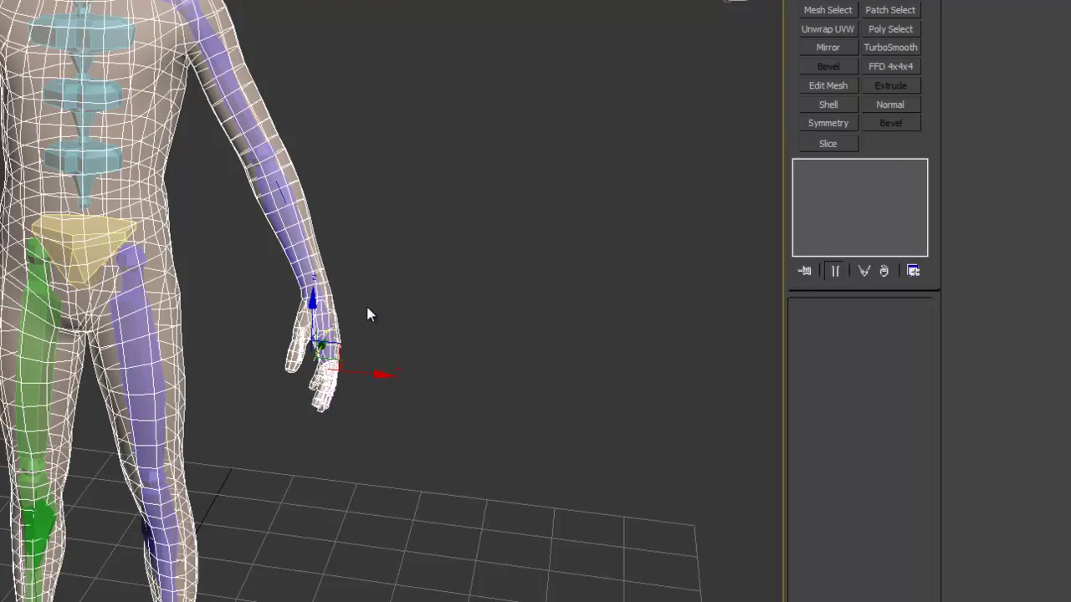
pyautogui.click(330, 320)
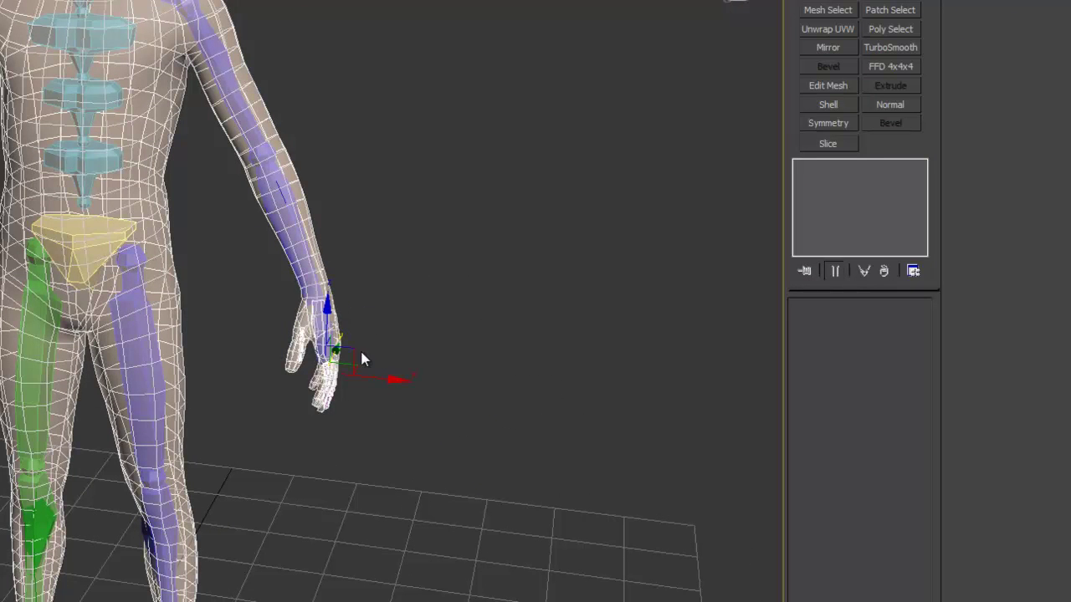
pyautogui.keyDown('alt'); pyautogui.moveTo(458, 458); pyautogui.dragTo(324, 447, button='middle'); pyautogui.keyUp('alt')
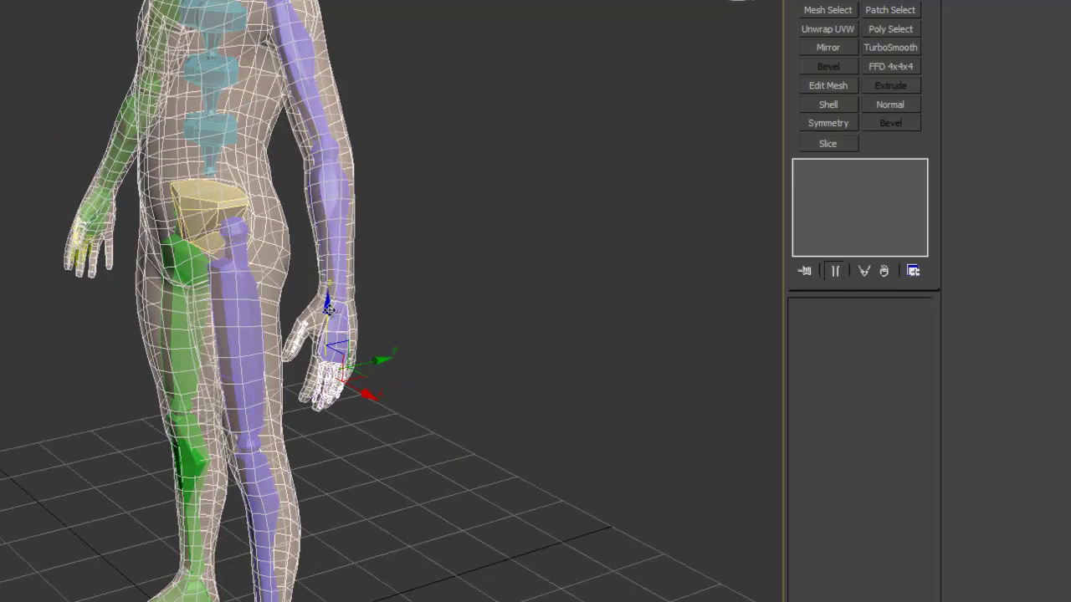
pyautogui.moveTo(328, 310)
pyautogui.mouseDown()
pyautogui.moveTo(323, 229)
pyautogui.moveTo(333, 319)
pyautogui.mouseUp()
pyautogui.keyDown('alt'); pyautogui.moveTo(337, 350); pyautogui.dragTo(319, 332, button='middle'); pyautogui.keyUp('alt')
pyautogui.moveTo(325, 306); pyautogui.dragTo(282, 360)
pyautogui.keyDown('alt'); pyautogui.moveTo(283, 360); pyautogui.dragTo(350, 376, button='middle'); pyautogui.keyUp('alt')
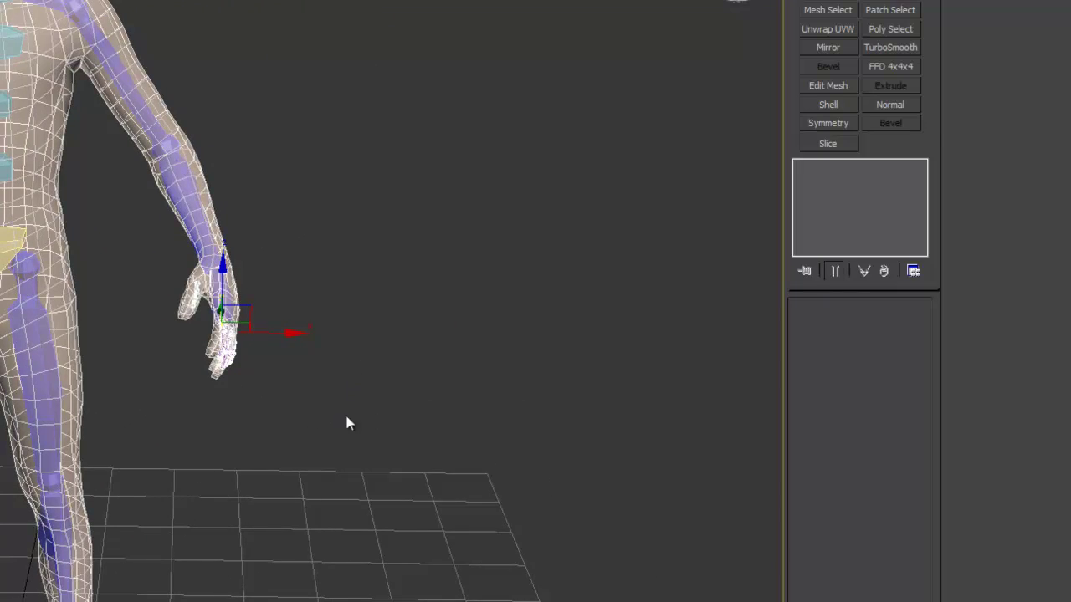
# Step: Undo the left hand bone's test moves to restore the arm's resting pose, and check the whole body
pyautogui.keyDown('alt'); pyautogui.moveTo(346, 416); pyautogui.dragTo(471, 320, button='middle'); pyautogui.keyUp('alt')
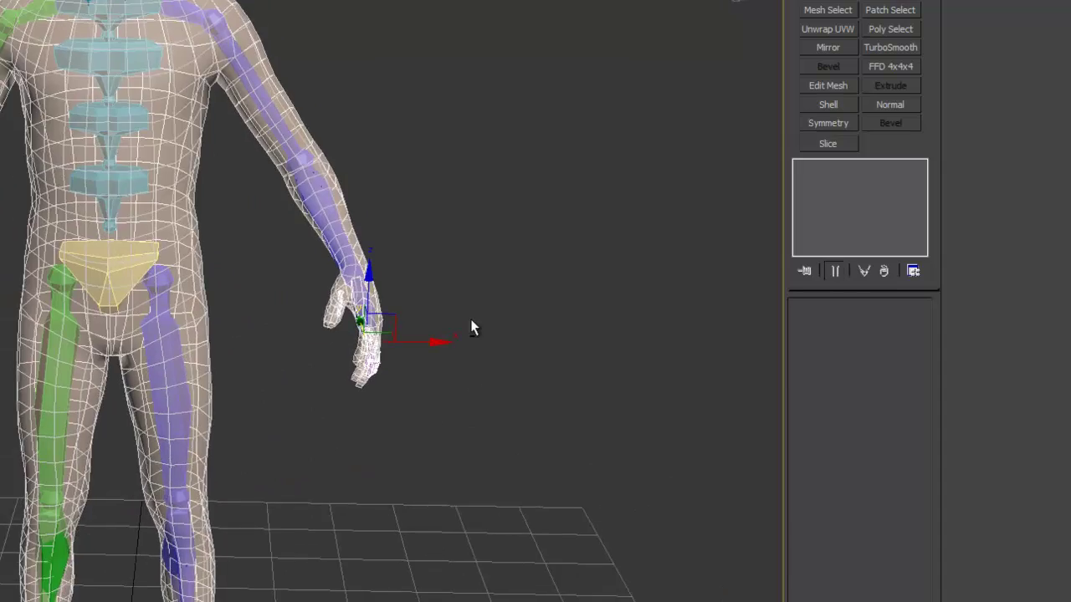
pyautogui.scroll(-5, 471, 328)
pyautogui.scroll(5, 407, 390)
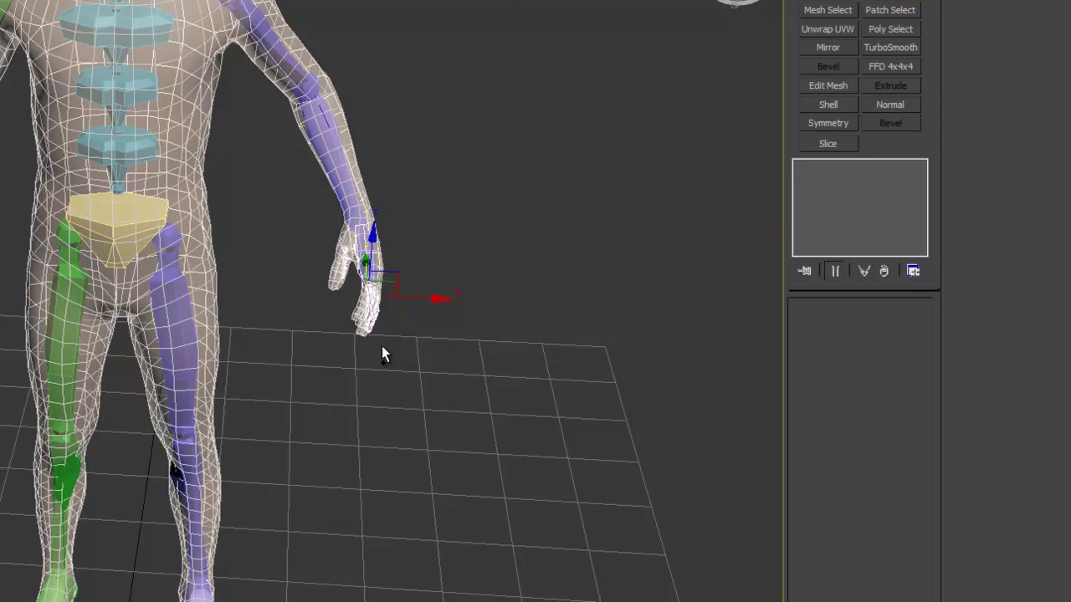
pyautogui.hotkey('ctrl', 'z')
pyautogui.hotkey('ctrl', 'z')
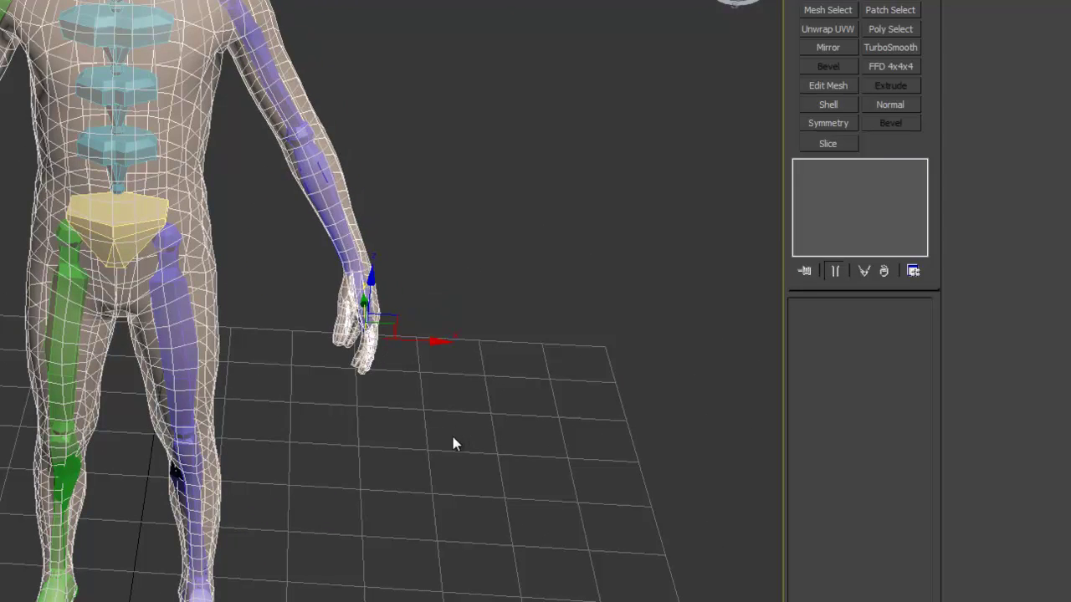
pyautogui.scroll(-3, 430, 390)
pyautogui.scroll(3, 444, 414)
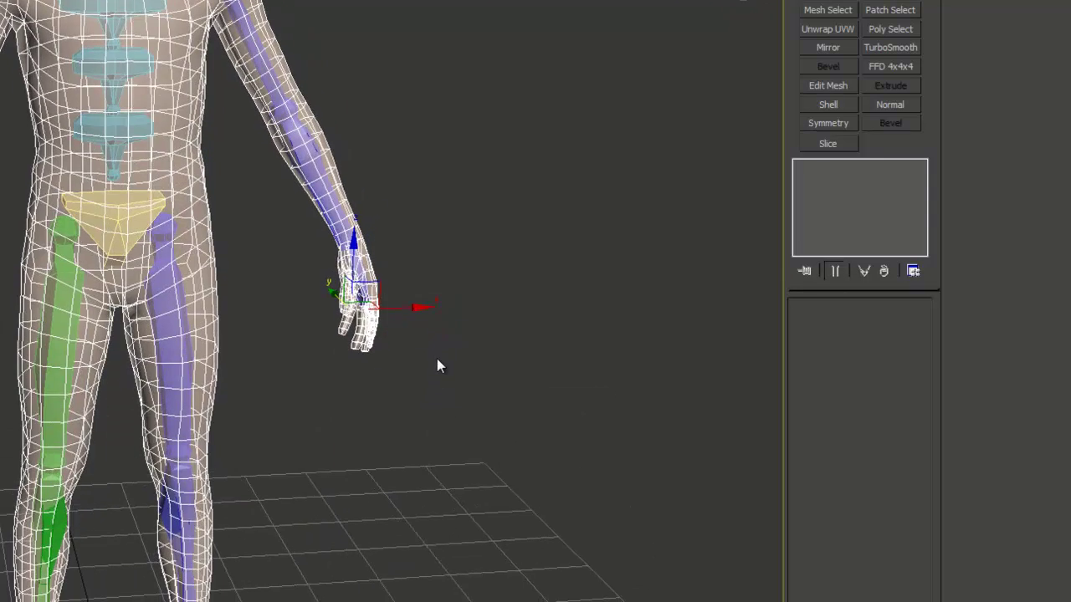
pyautogui.scroll(-3, 443, 363)
pyautogui.keyDown('alt'); pyautogui.moveTo(504, 391); pyautogui.dragTo(416, 370, button='middle'); pyautogui.keyUp('alt')
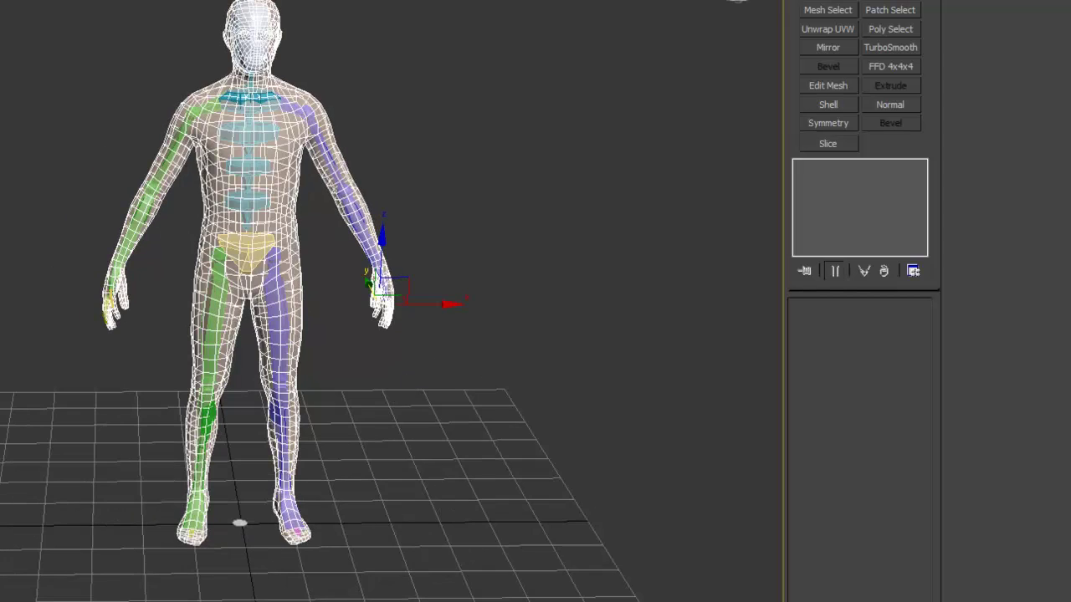
pyautogui.keyDown('alt'); pyautogui.moveTo(348, 404); pyautogui.dragTo(428, 371, button='middle'); pyautogui.keyUp('alt')
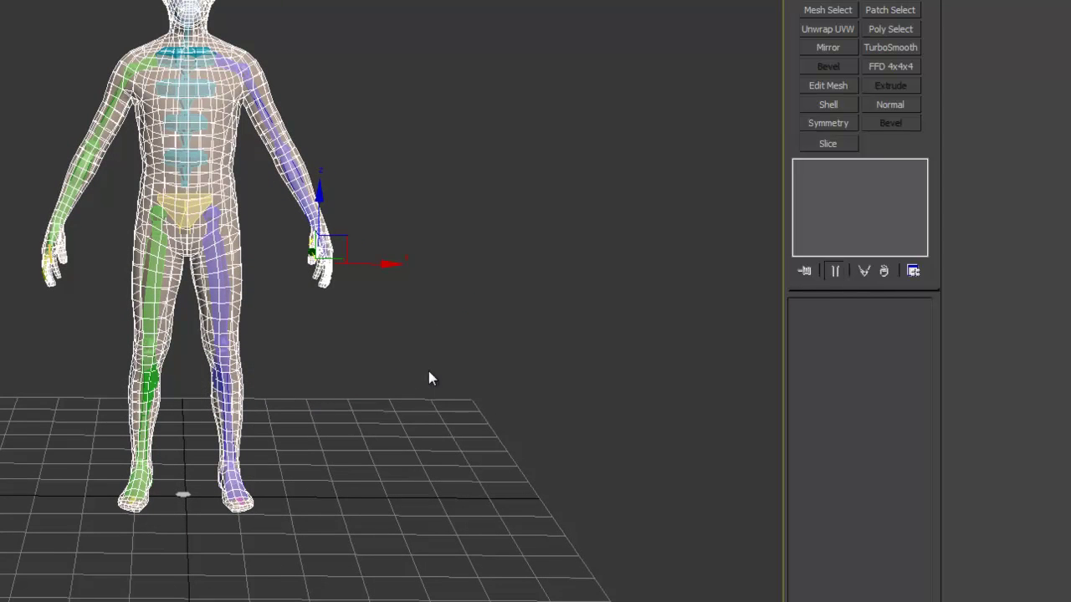